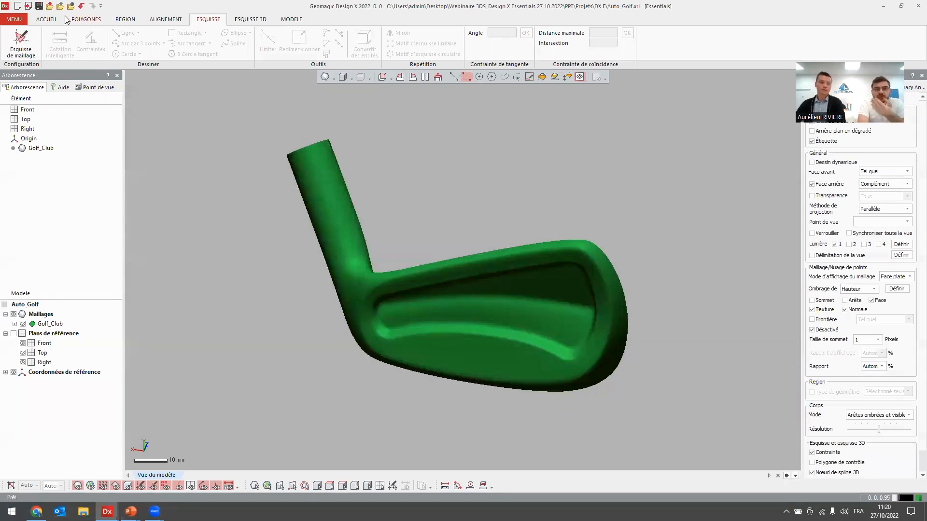
left_click(45, 19)
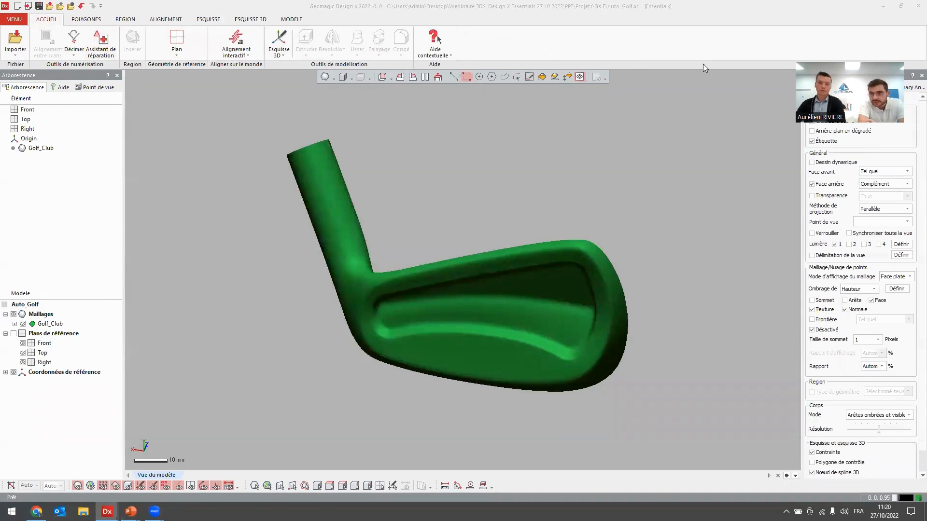
left_click(781, 5)
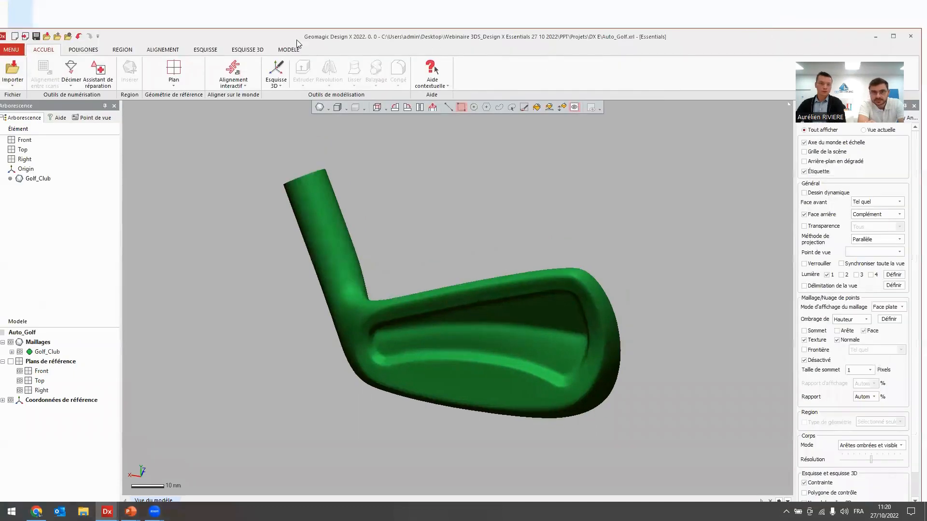
left_click(291, 47)
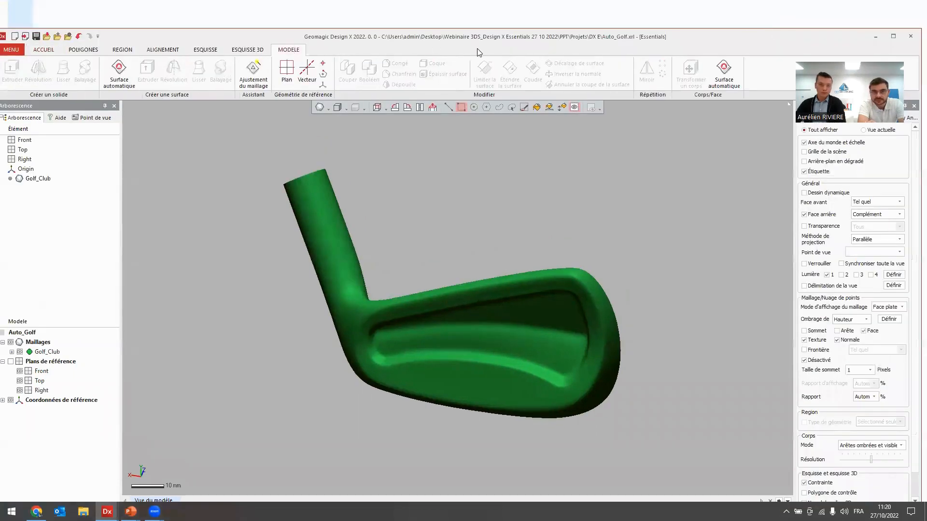
double_click(802, 35)
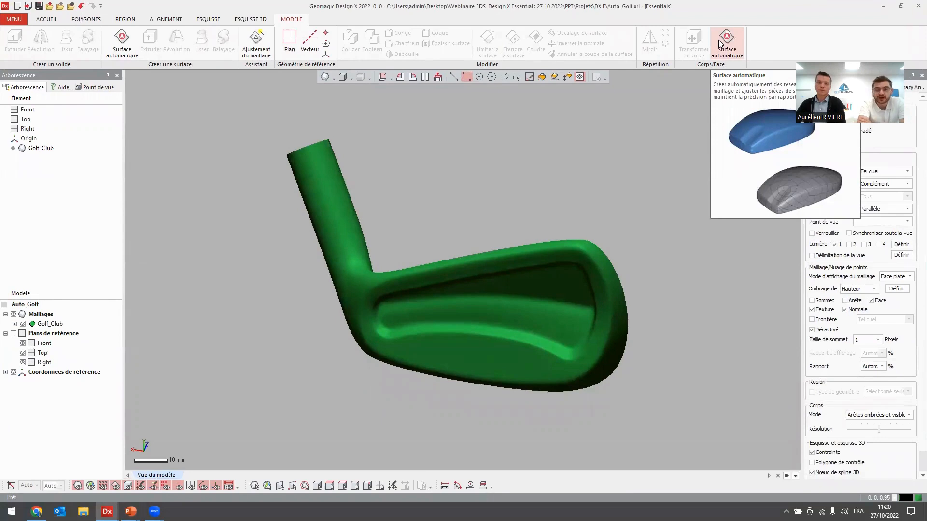
Display the golf club mesh with its triangle edges and examine the triangulation around the back cavity.
left_click(333, 78)
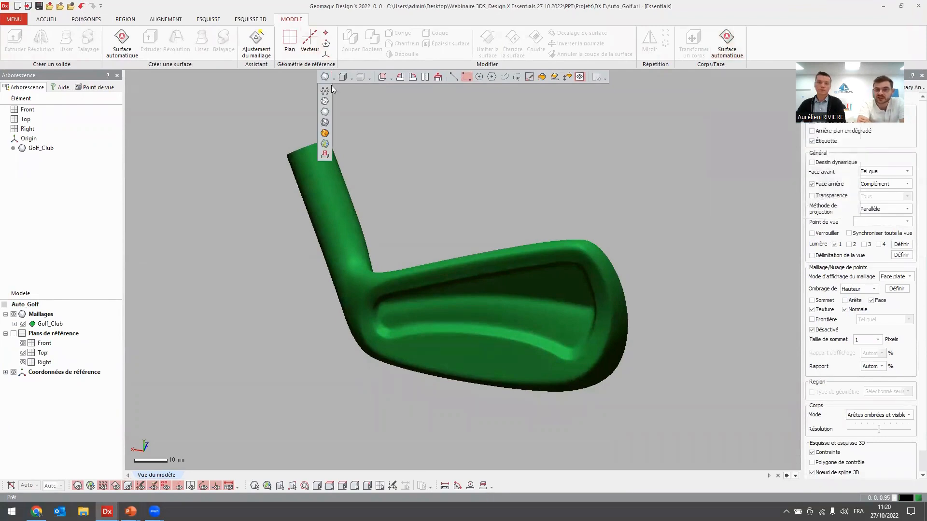
left_click(325, 123)
scroll(381, 304, "up", 8)
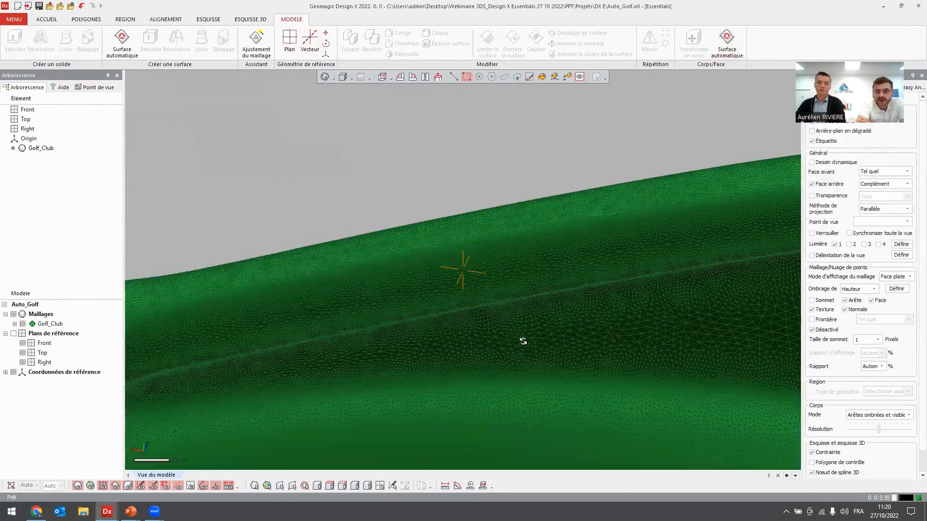
right_click_drag(523, 341, 501, 43)
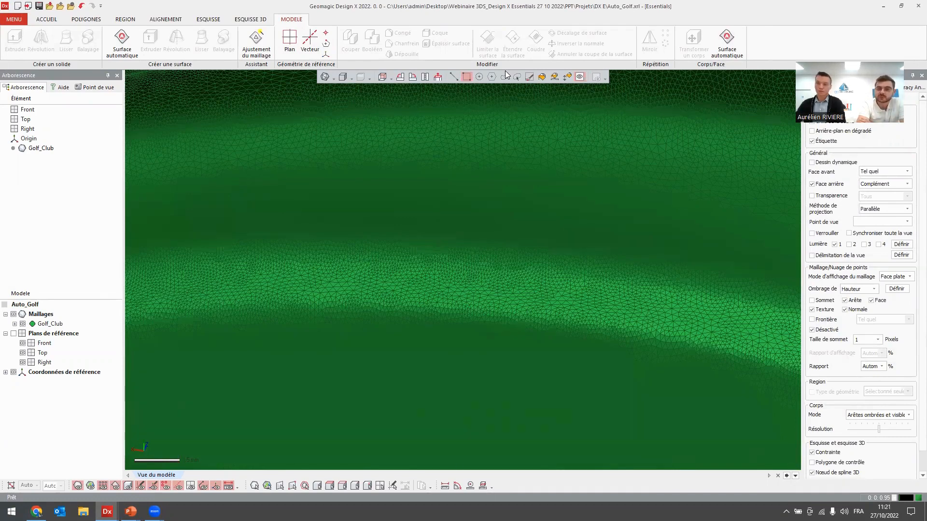
scroll(325, 319, "down", 2)
scroll(437, 193, "down", 5)
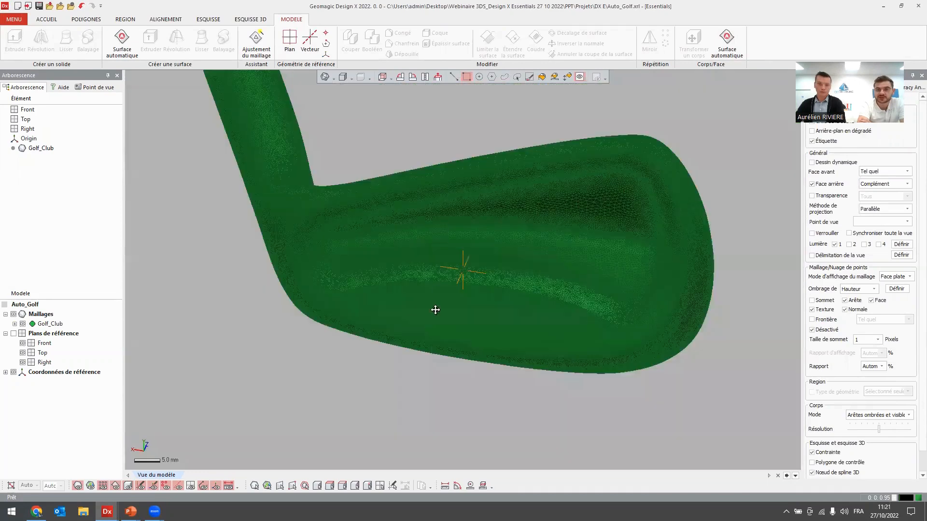
right_click_drag(436, 310, 444, 223, "ctrl")
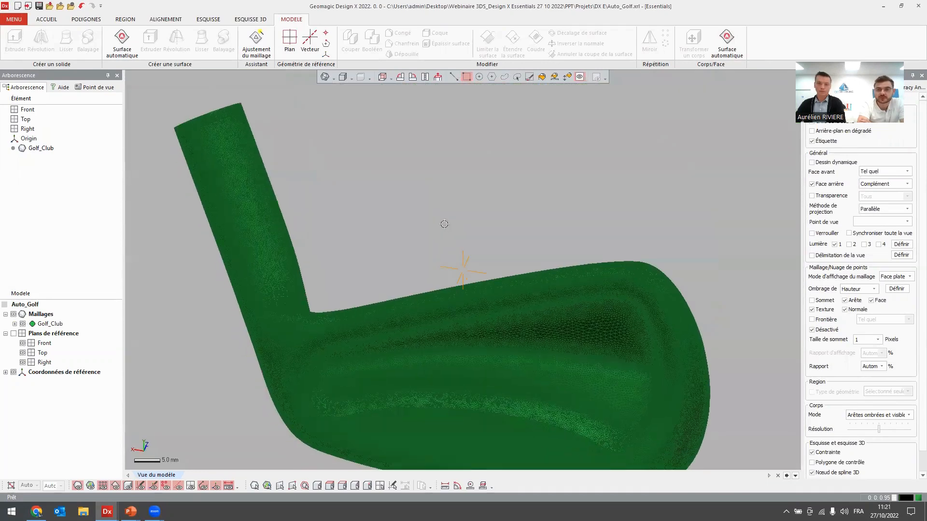
Return the golf club mesh to plain shaded display without triangle edges.
left_click(335, 77)
left_click(325, 112)
scroll(443, 245, "down", 2)
right_click_drag(454, 269, 467, 235, "ctrl")
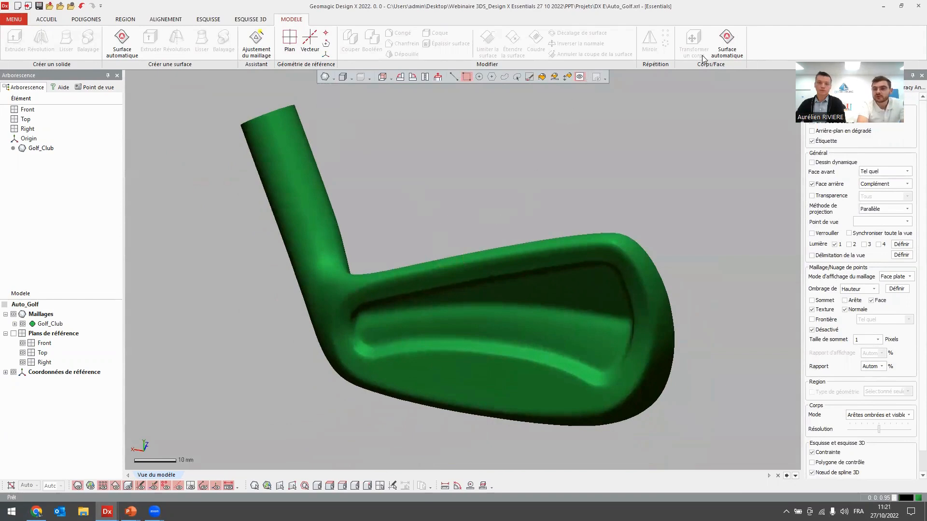
Create an automatic surface from the Golf_Club mesh using the Mécanique type, automatic patch estimation, adaptive fitting and a tolerance of 0.069.
left_click(727, 43)
mouse_move(458, 194)
right_mouse_down("ctrl")
mouse_move(464, 224)
mouse_move(479, 224)
right_mouse_up("ctrl")
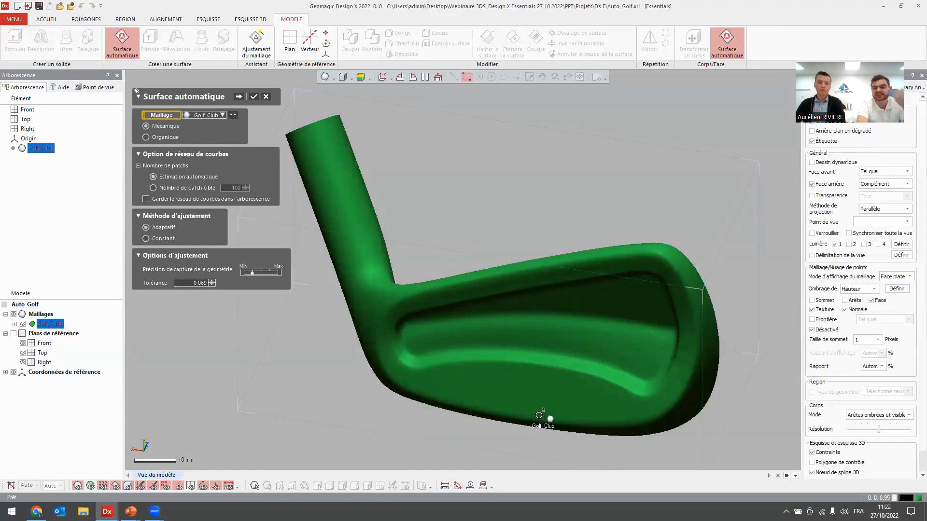
left_click(240, 96)
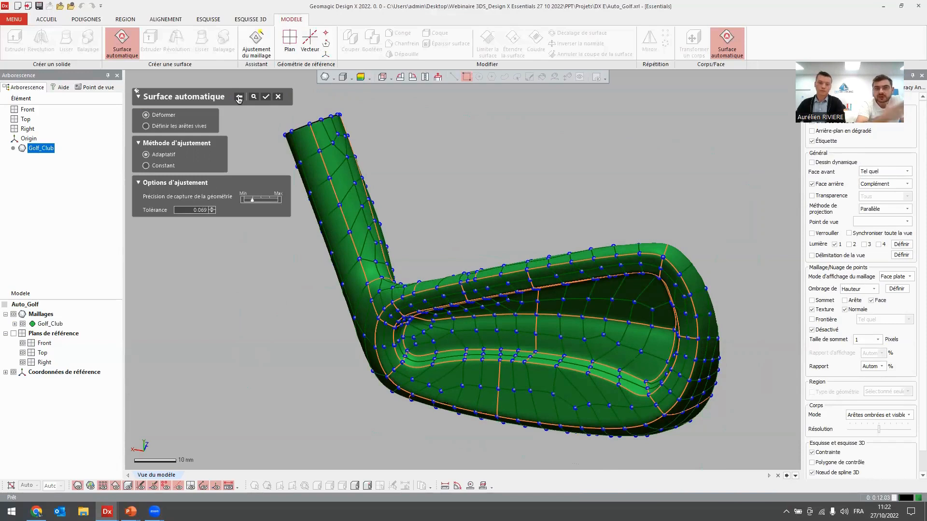
left_click(265, 97)
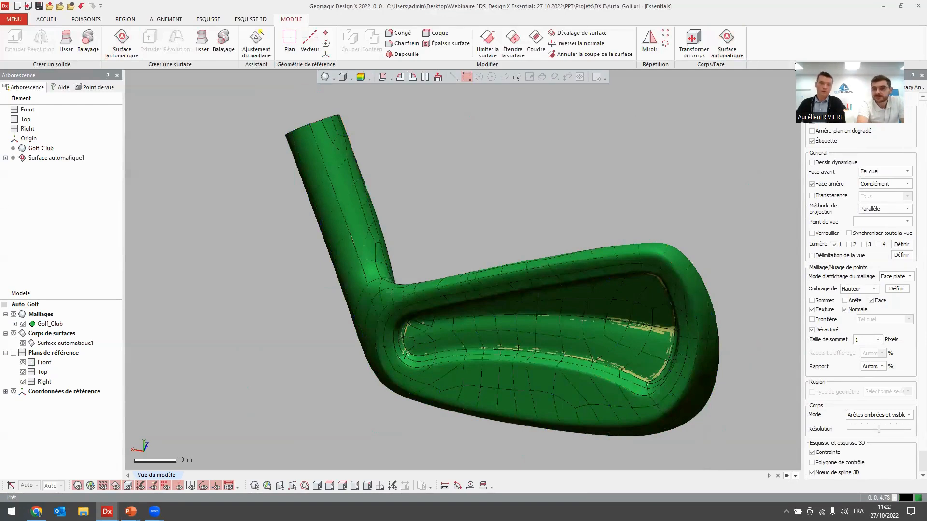
Hide the Golf_Club mesh and show the body deviation colour map on the automatic surface.
left_click(23, 324)
mouse_move(574, 349)
right_mouse_down()
mouse_move(607, 323)
mouse_move(574, 350)
right_mouse_up()
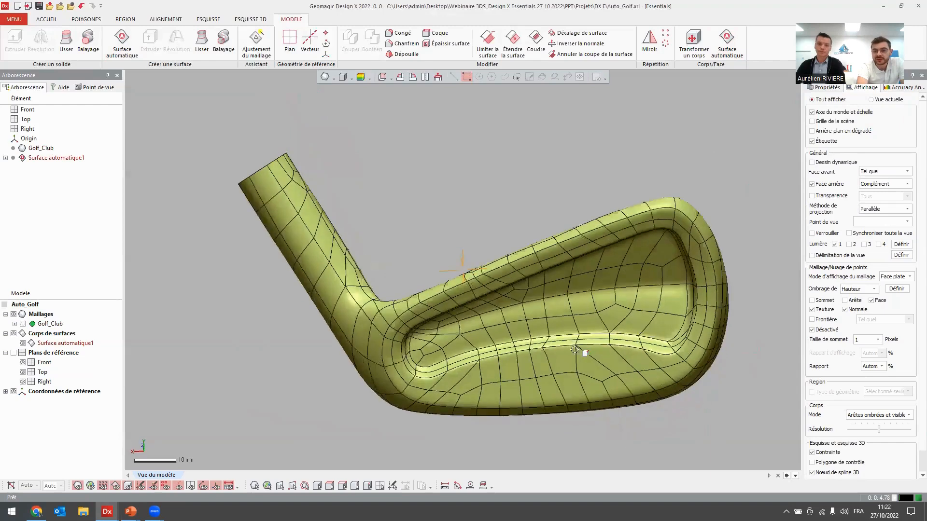
mouse_move(453, 354)
right_mouse_down()
mouse_move(599, 238)
mouse_move(503, 335)
mouse_move(430, 349)
mouse_move(415, 332)
right_mouse_up()
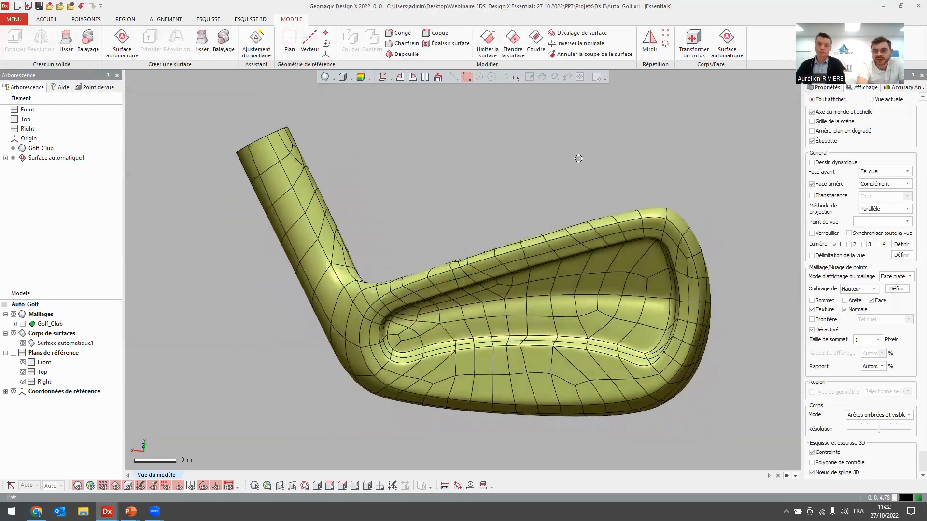
left_click(898, 88)
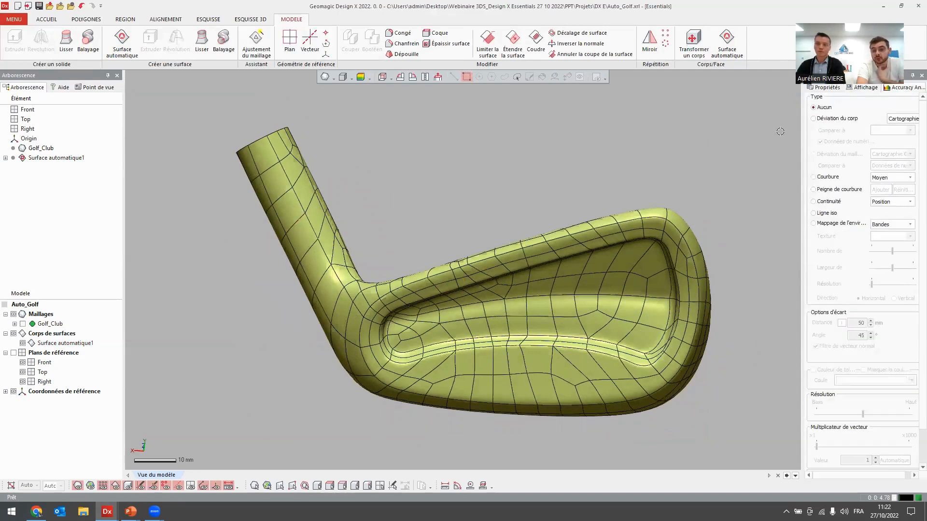
left_click(833, 118)
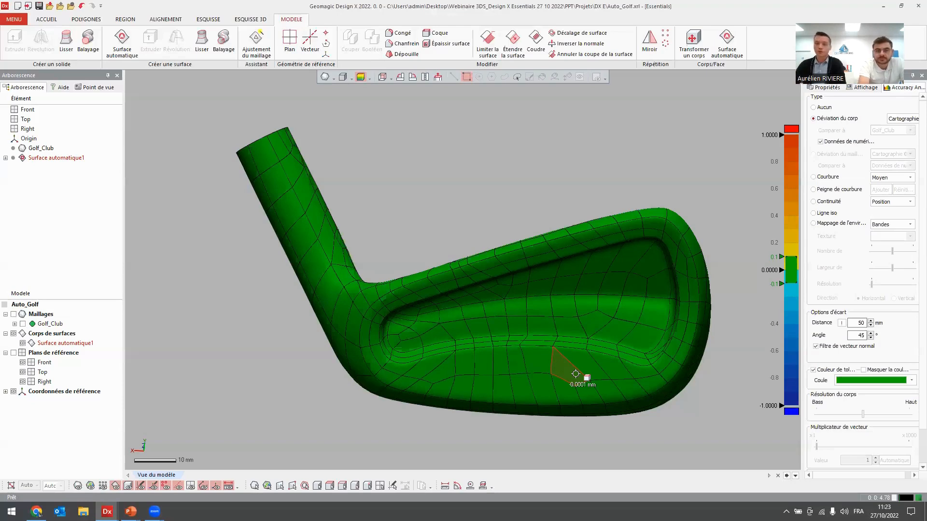
Export the automatic surface body as an IGES (.igs) file to the Temp folder.
left_click(64, 343)
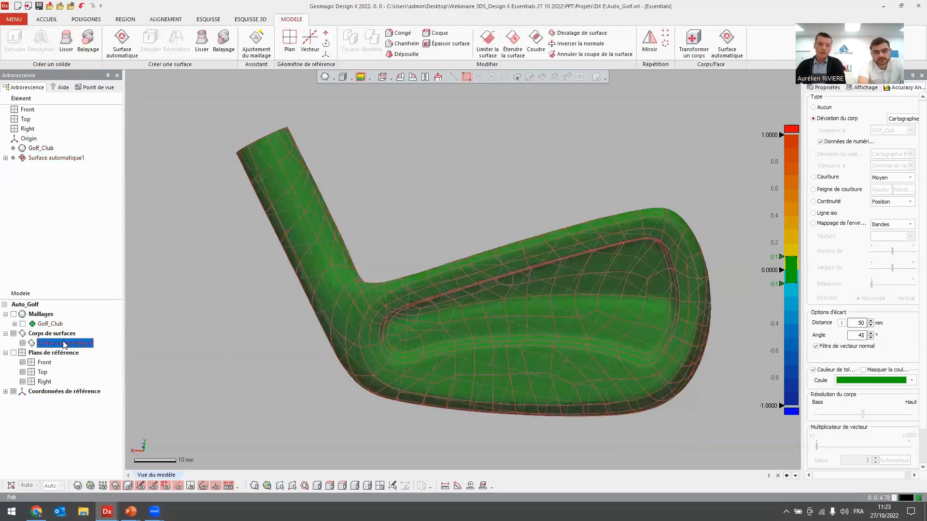
right_click(64, 344)
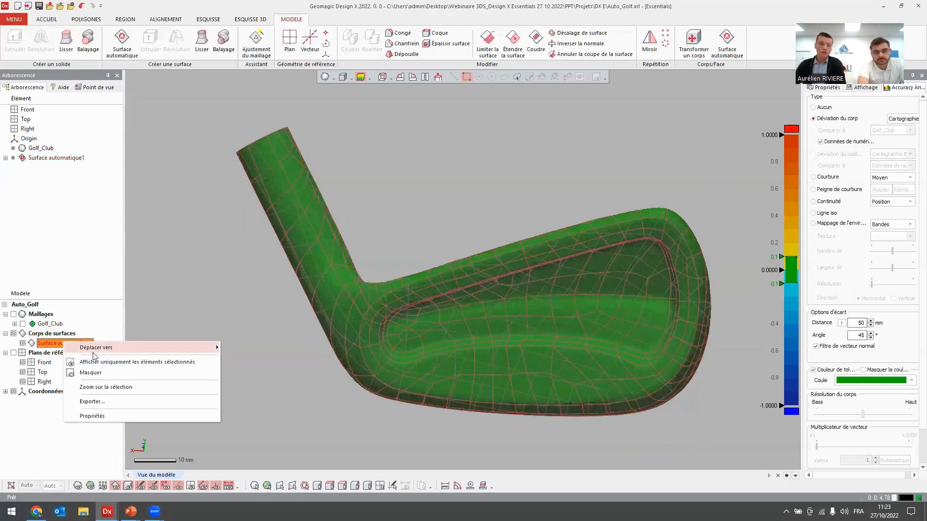
left_click(106, 402)
left_click(478, 269)
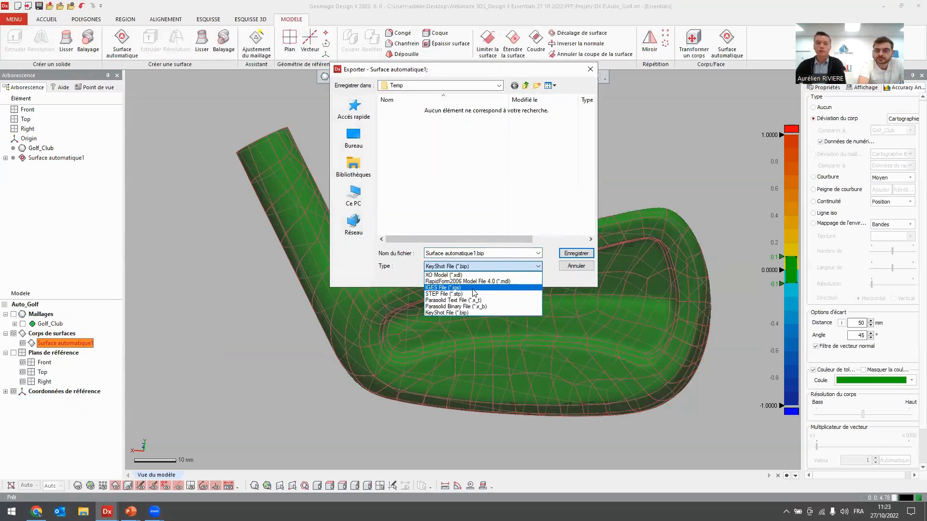
left_click(473, 287)
left_click(575, 254)
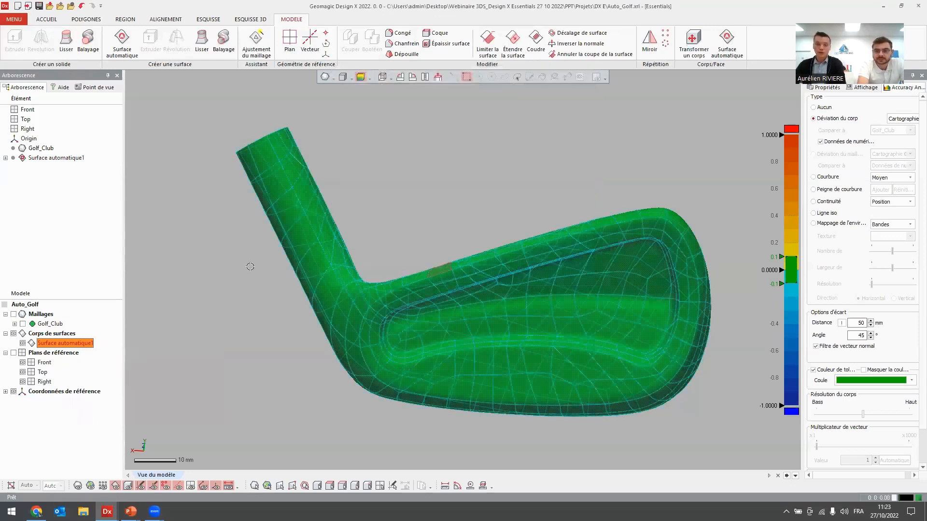
Turn the Maillages group's visibility back on and switch off the deviation colour map on the surface body.
left_click(14, 314)
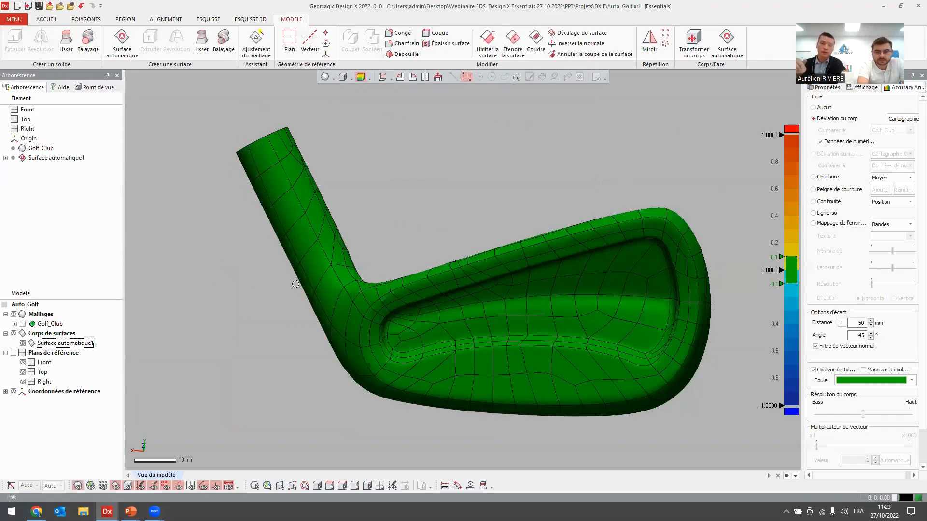
left_click(824, 109)
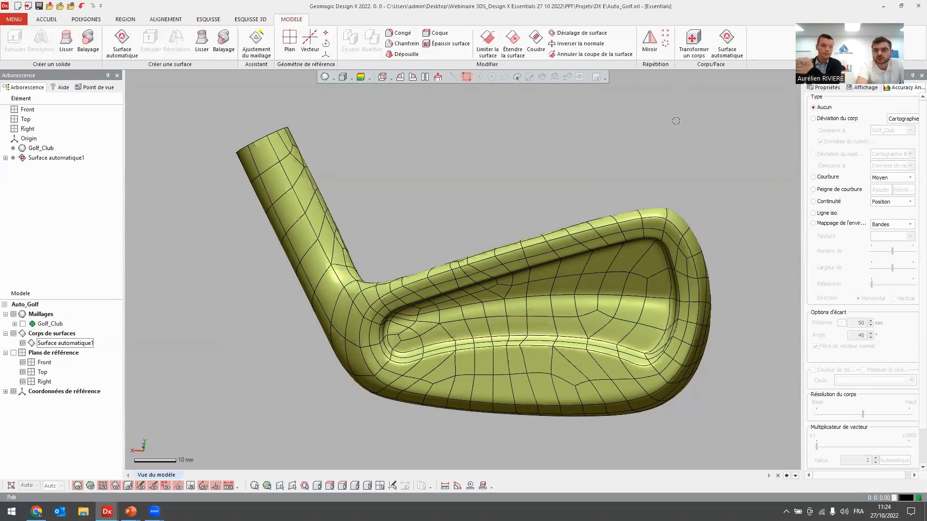
left_click(64, 343)
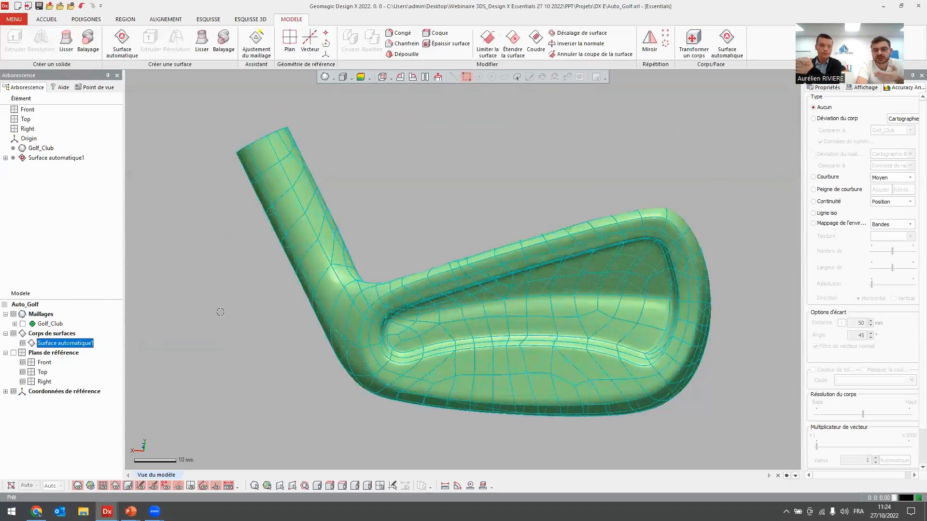
left_click(217, 210)
Compare the results by showing the Golf_Club mesh alone and switching back to the automatic surface body alone.
mouse_move(289, 273)
right_mouse_down()
mouse_move(418, 274)
mouse_move(405, 278)
right_mouse_up()
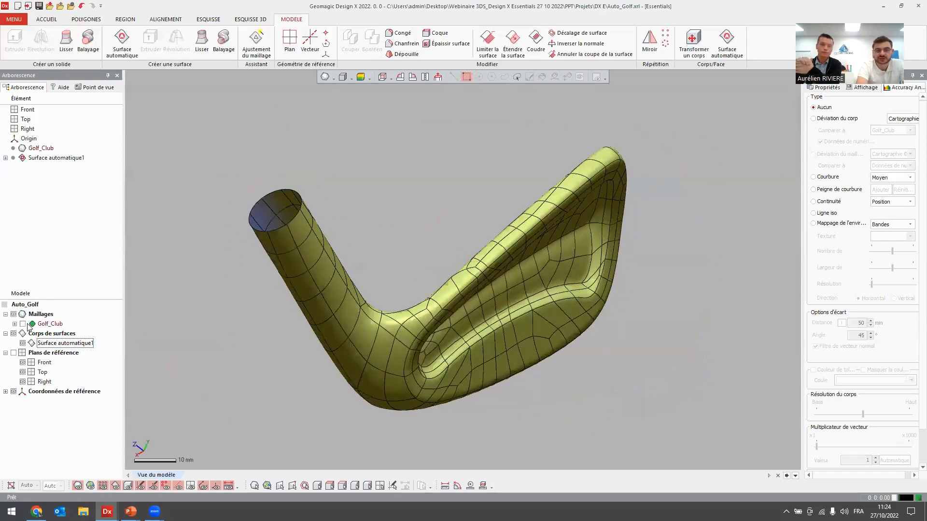
left_click(22, 323)
left_click(22, 343)
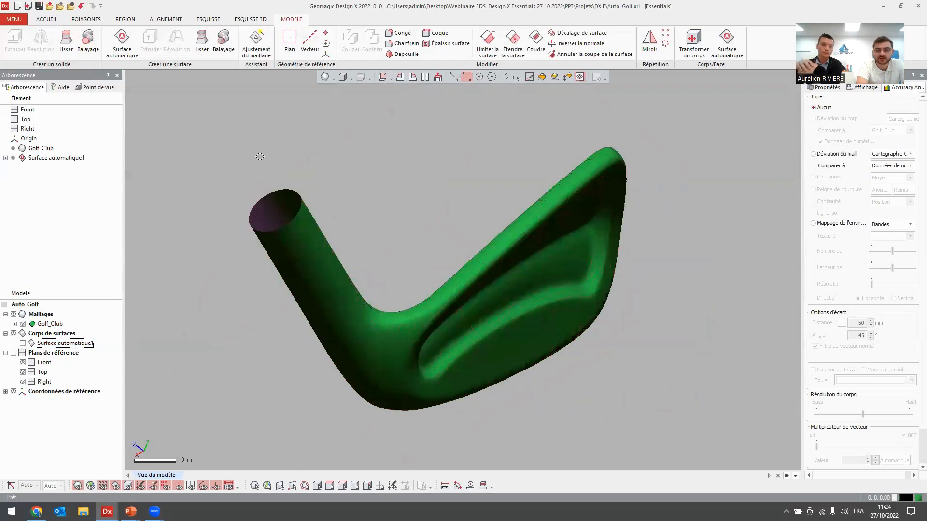
left_click(23, 323)
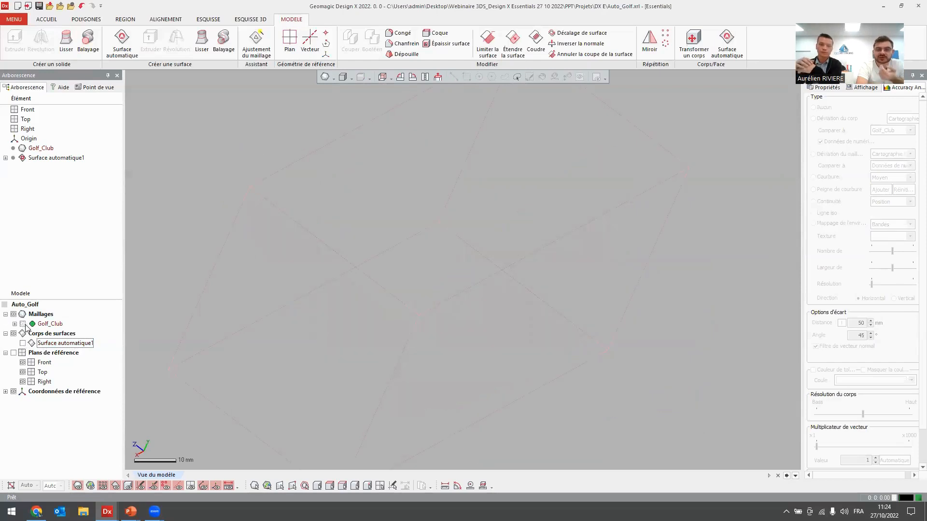
left_click(23, 343)
left_click(205, 330)
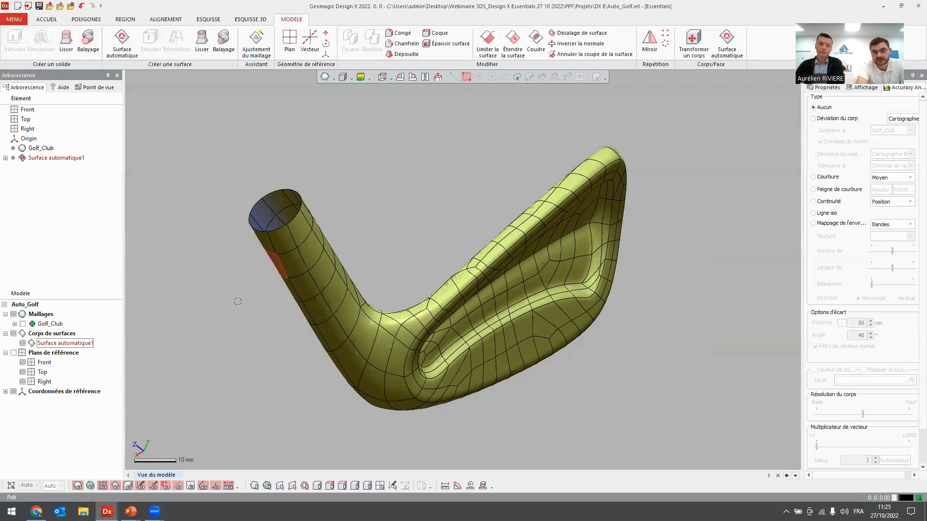
right_click_drag(355, 250, 292, 183)
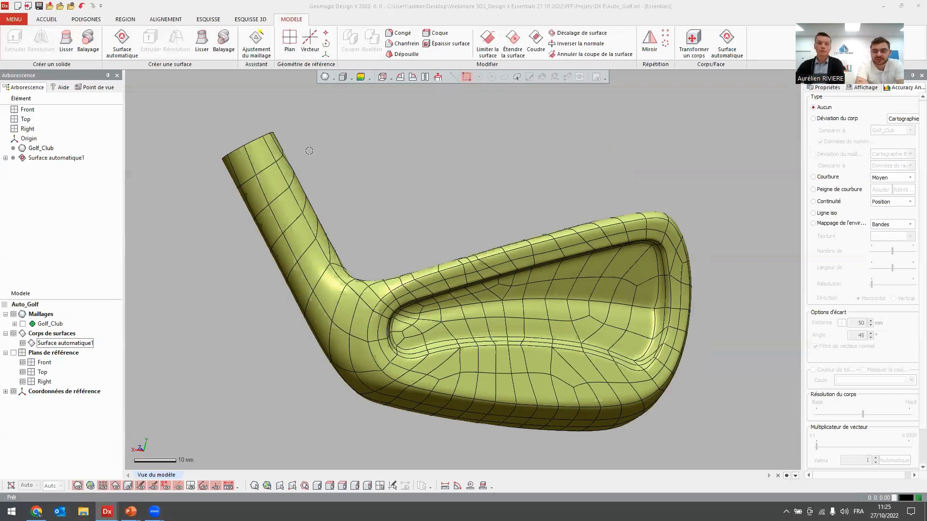
mouse_move(310, 149)
right_mouse_down()
mouse_move(283, 151)
mouse_move(296, 176)
right_mouse_up()
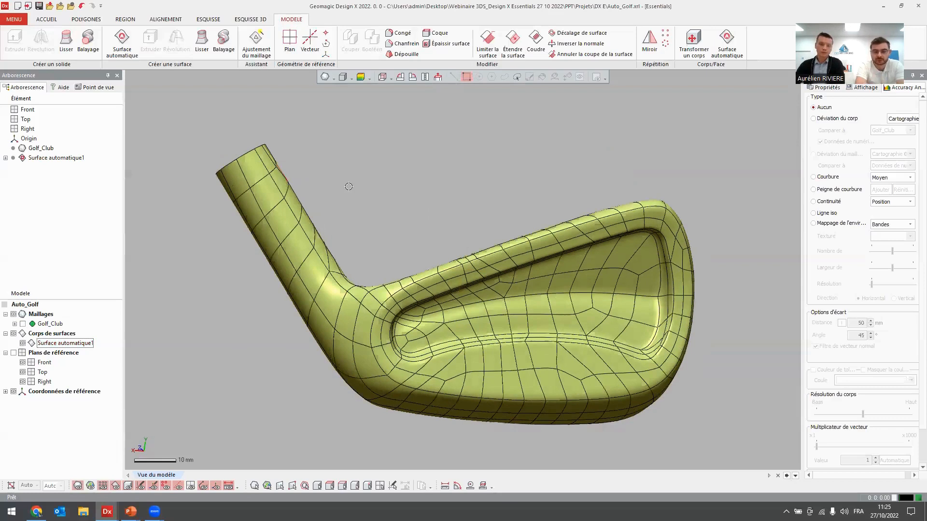
right_click_drag(335, 202, 328, 200)
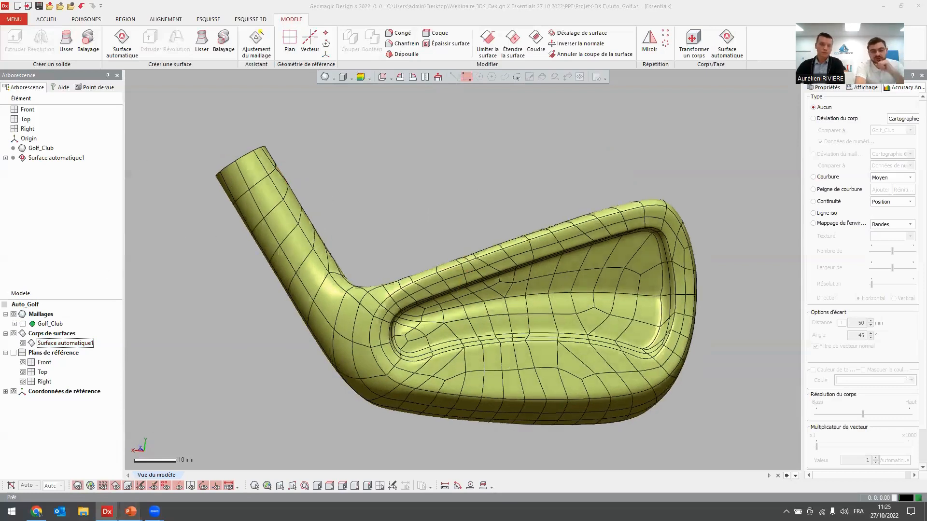
Switch to the PowerPoint slideshow and advance to the Projet 2 slide on the mechanical part.
mouse_move(130, 511)
left_click(159, 469)
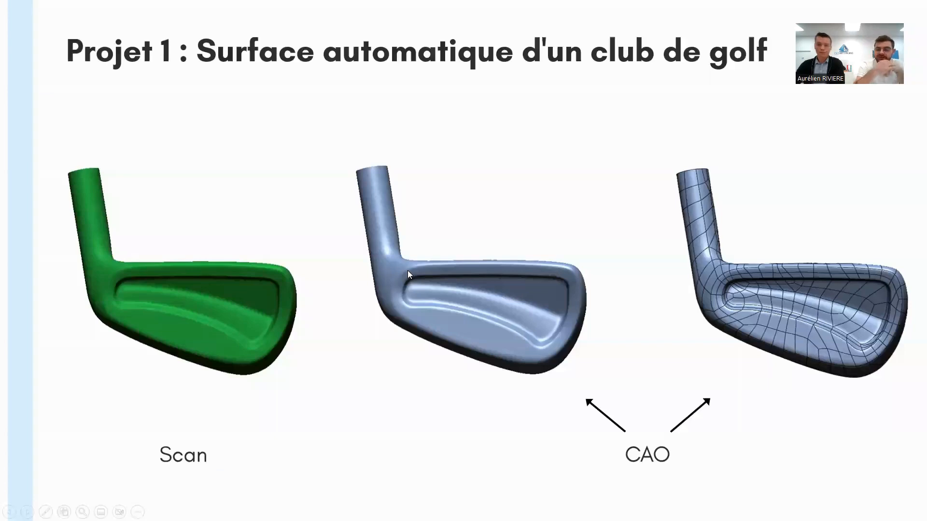
key("Right")
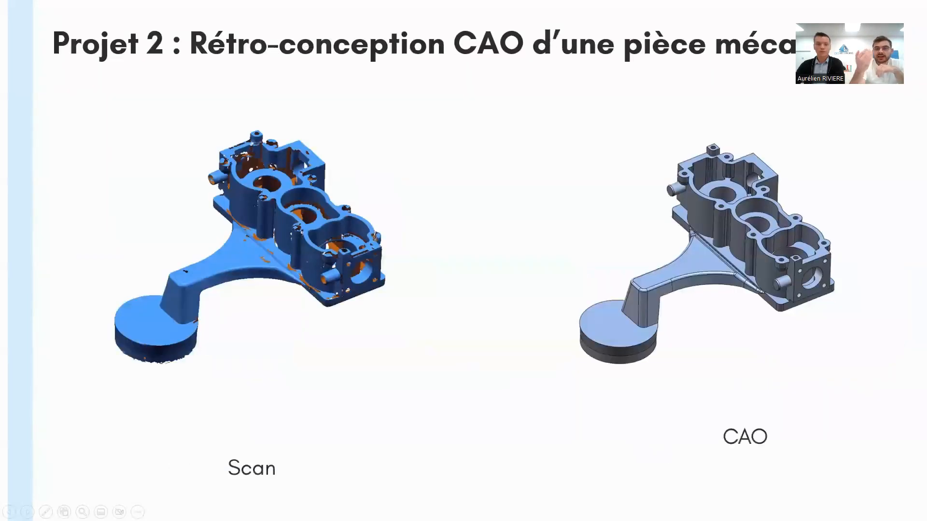
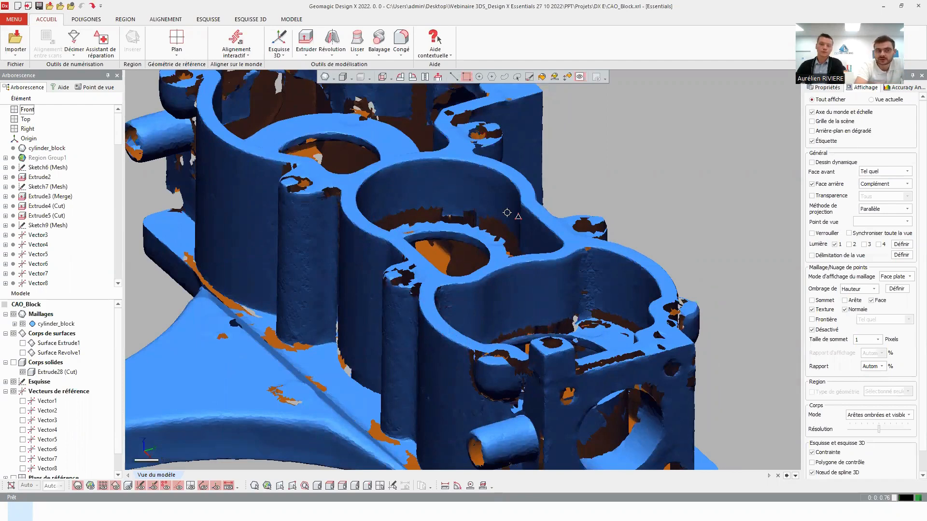
Show the solid bodies and hide the cylinder_block mesh to view the finished CAD model of the block alone.
scroll(390, 195, "down", 6)
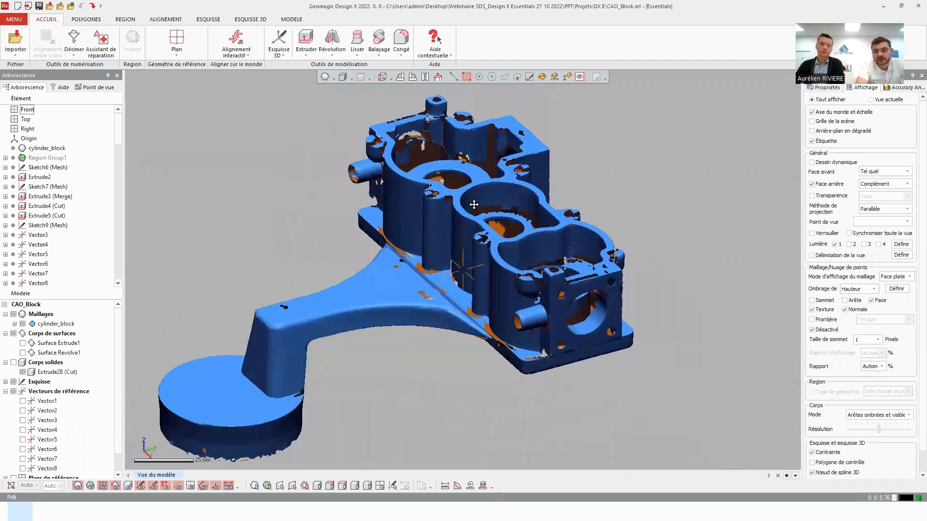
right_click_drag(470, 202, 481, 204)
scroll(481, 204, "down", 1)
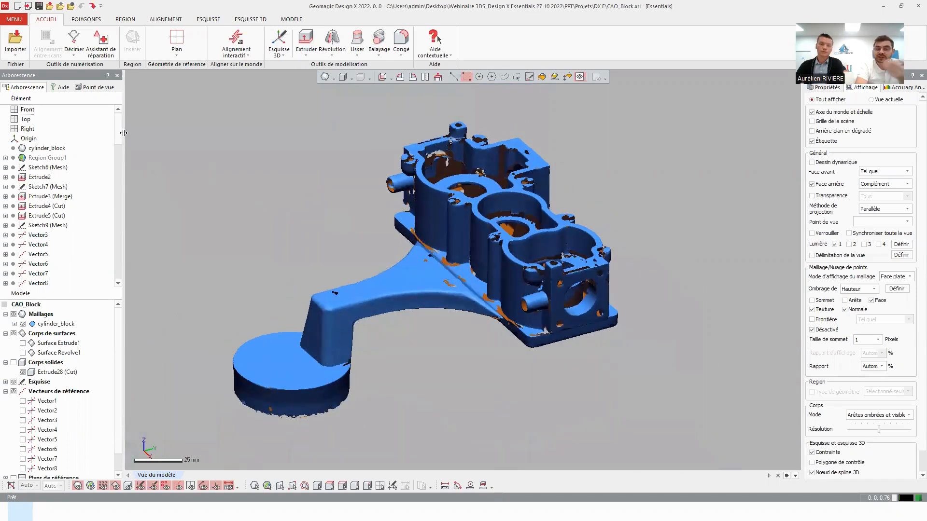
left_click(13, 362)
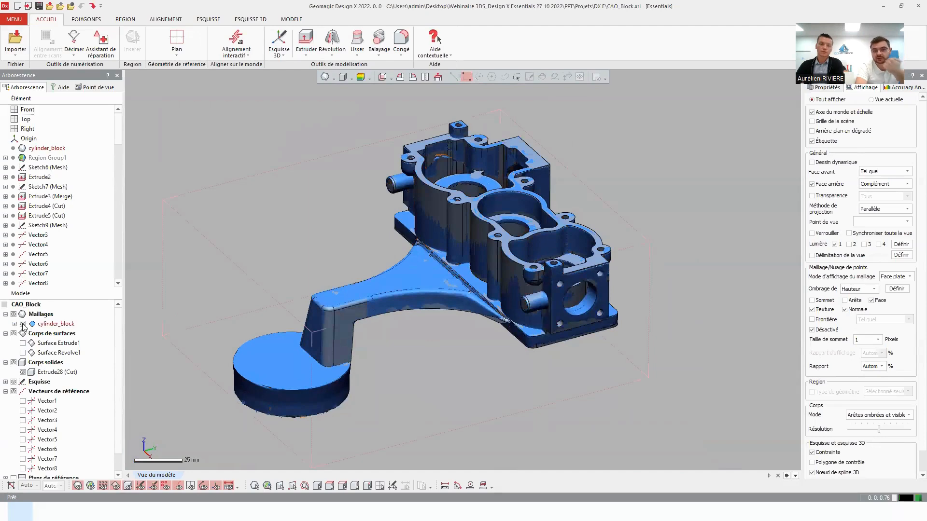
left_click(23, 324)
right_click_drag(414, 349, 568, 361)
right_click_drag(342, 381, 475, 331)
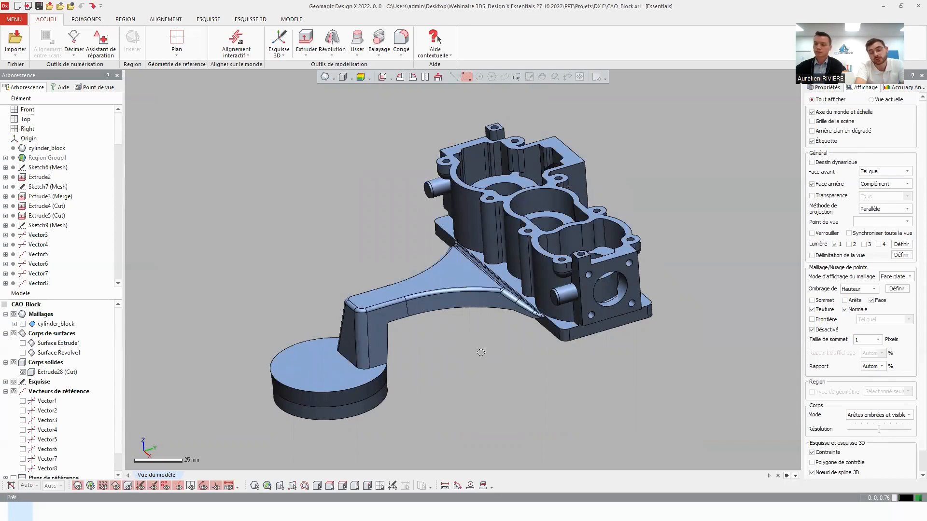
right_click_drag(477, 355, 430, 364)
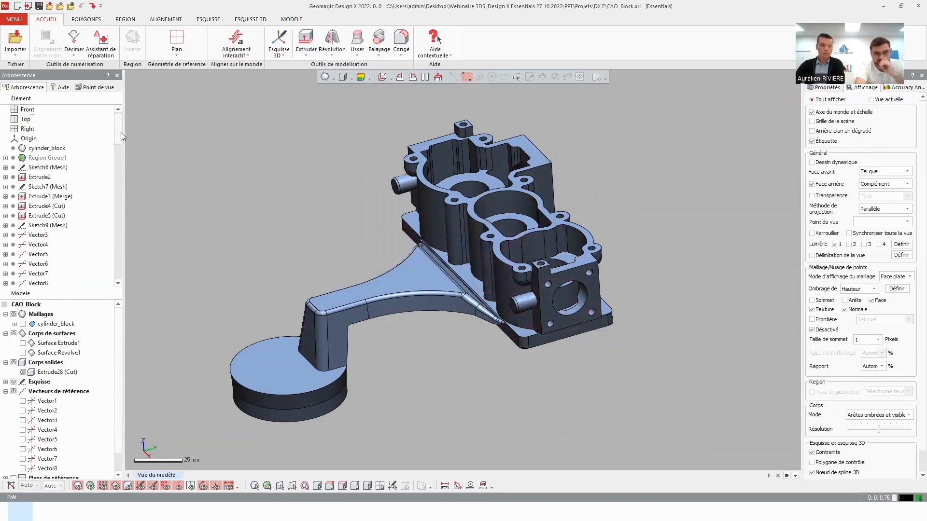
Open the Extrude25 (Cut) feature near the end of the history to review its settings, and close it without changes.
left_click_drag(121, 131, 118, 267)
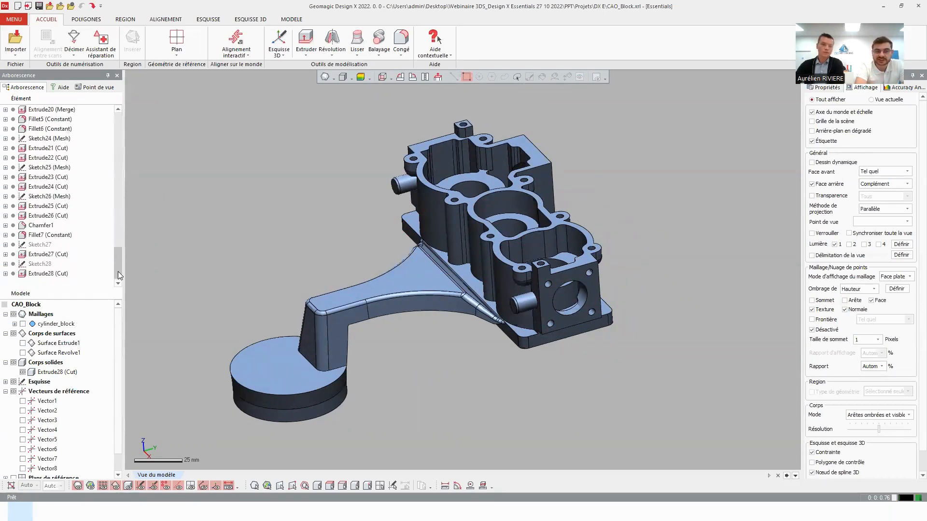
left_click(41, 207)
double_click(41, 207)
right_click_drag(721, 274, 459, 276)
right_click_drag(578, 230, 424, 180)
right_click_drag(353, 187, 262, 149)
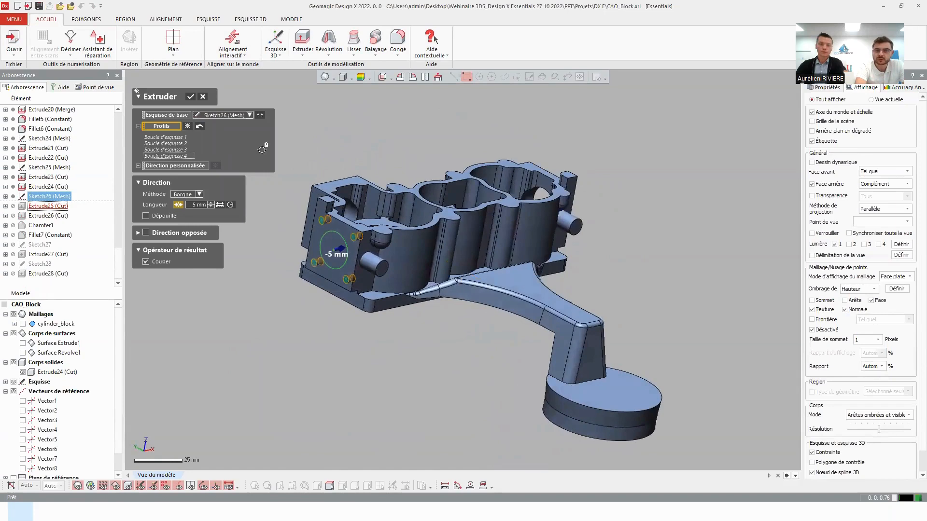
left_click(203, 98)
Deselect Extrude25 (Cut), hide the Extrude28 (Cut) solid body and show the cylinder_block mesh in its place.
scroll(367, 299, "up", 3)
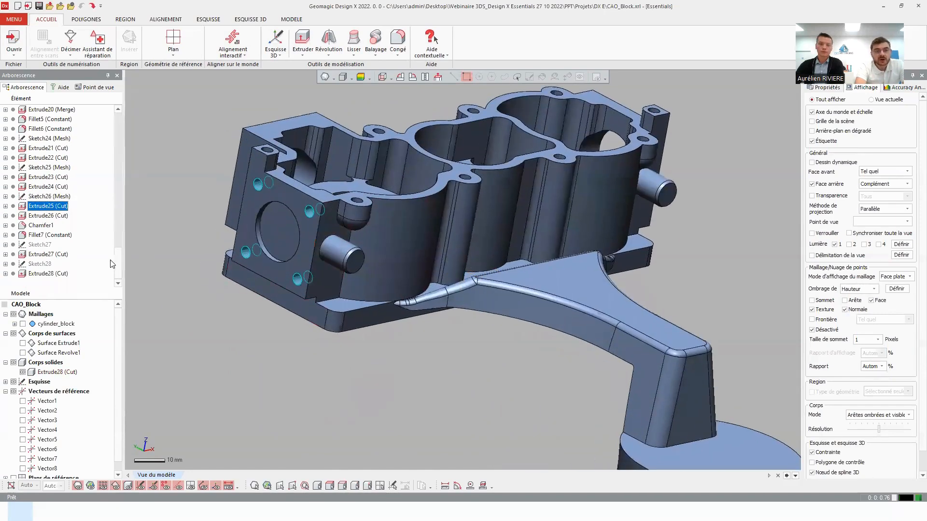
left_click_drag(119, 264, 121, 137)
right_click_drag(300, 254, 368, 226, "ctrl")
left_click(374, 410)
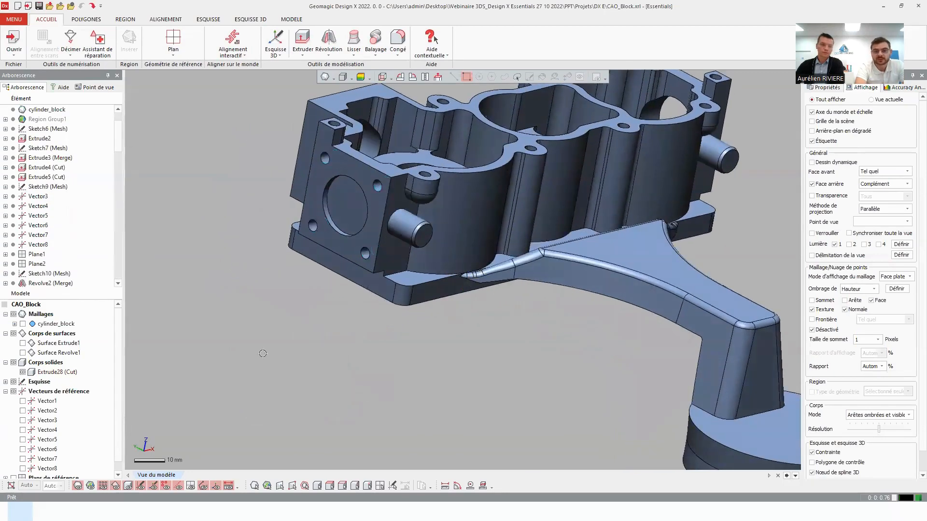
left_click(22, 372)
left_click(23, 324)
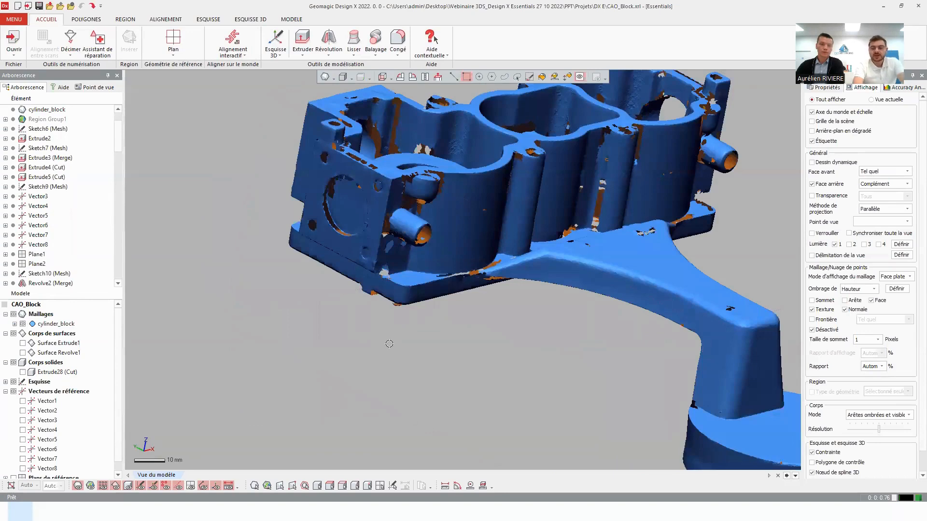
Display the reference planes and create a mesh sketch on the Front plane with the section offset 2.5 mm from it.
key("ctrl+0")
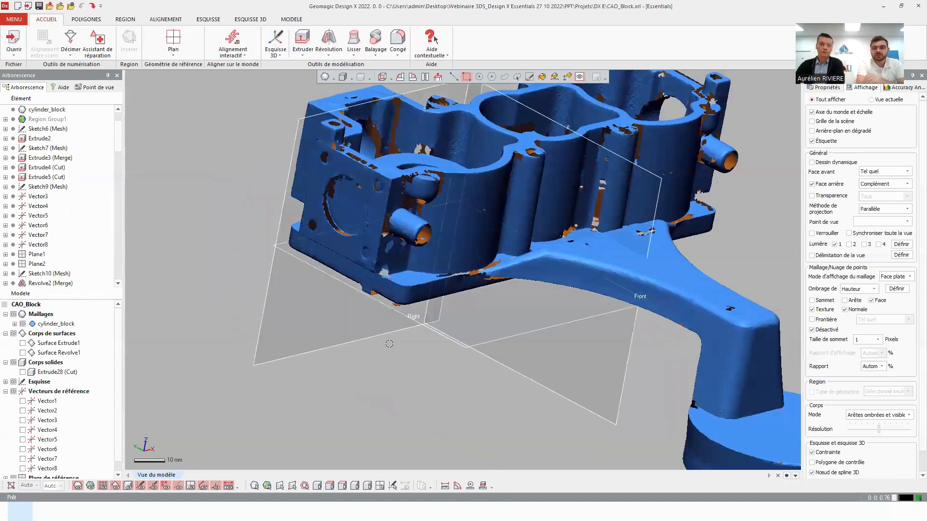
left_click(505, 325)
right_click_drag(486, 300, 599, 181)
right_click_drag(437, 191, 492, 285)
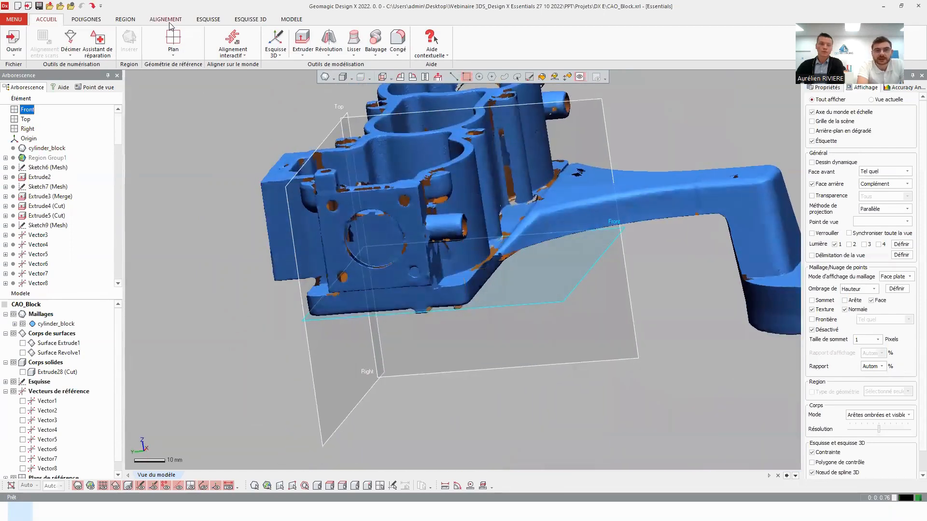
left_click(195, 19)
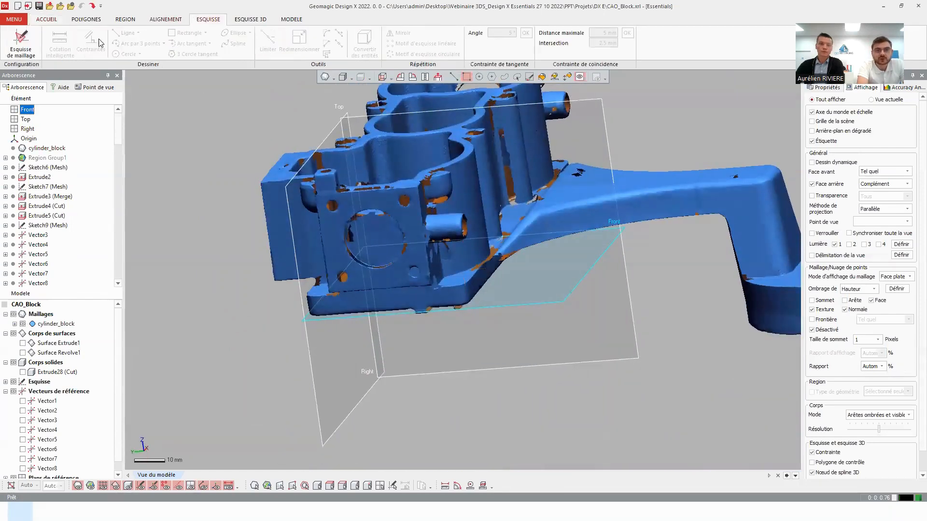
left_click(22, 43)
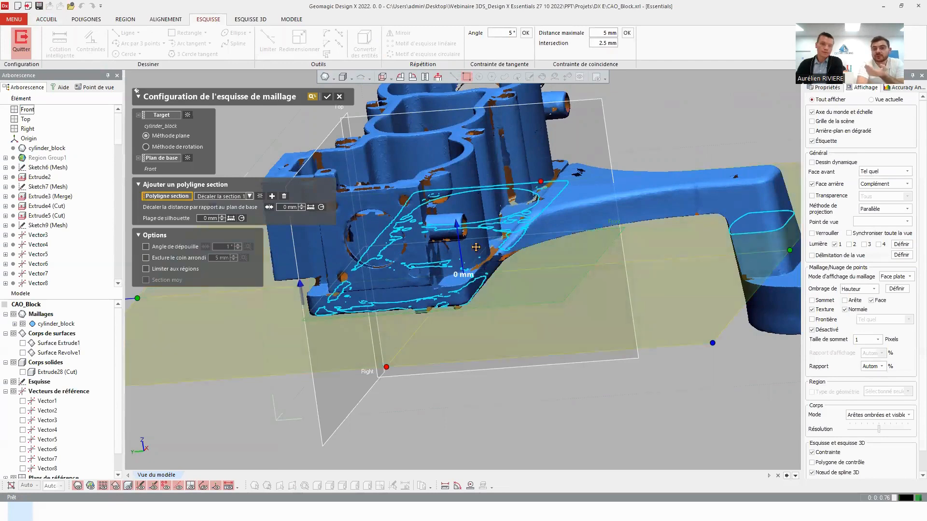
left_click_drag(458, 232, 460, 223)
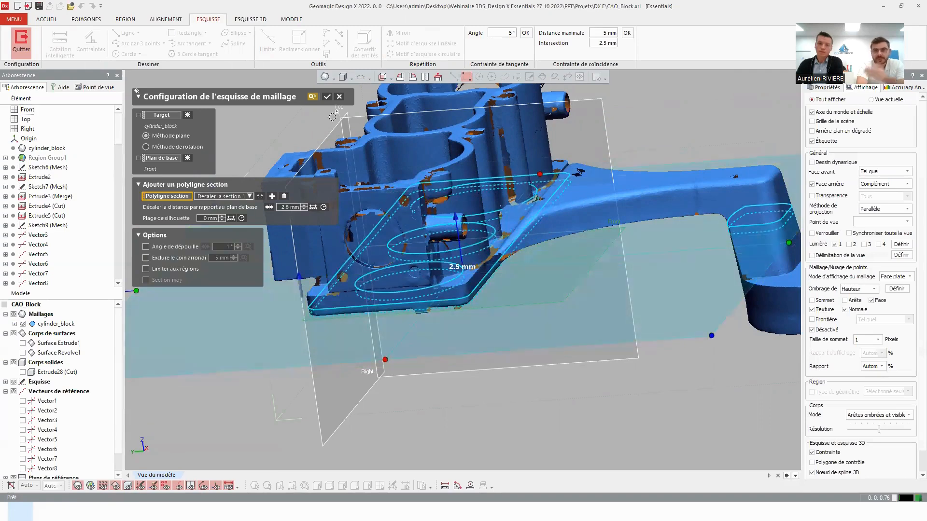
left_click(327, 99)
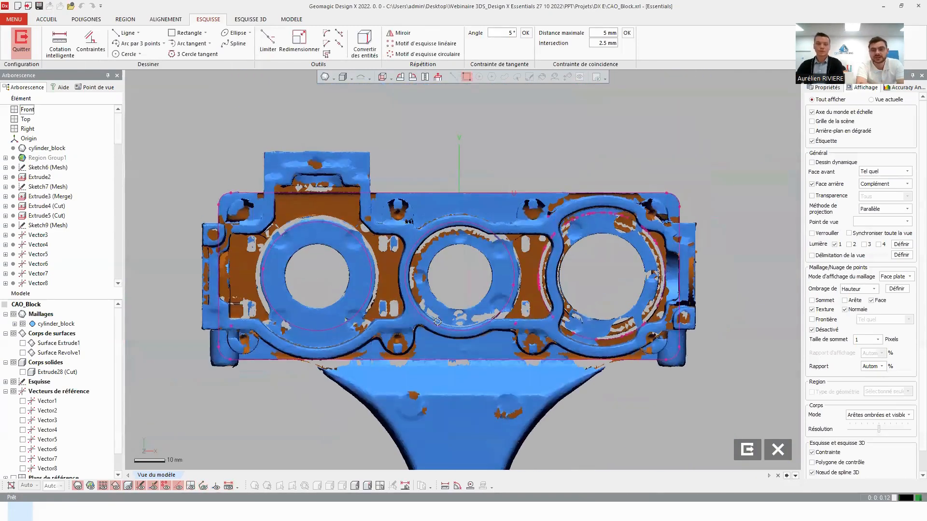
Hide the mesh and sketch a rectangle slightly larger than the outer section outline around it.
key("ctrl+1")
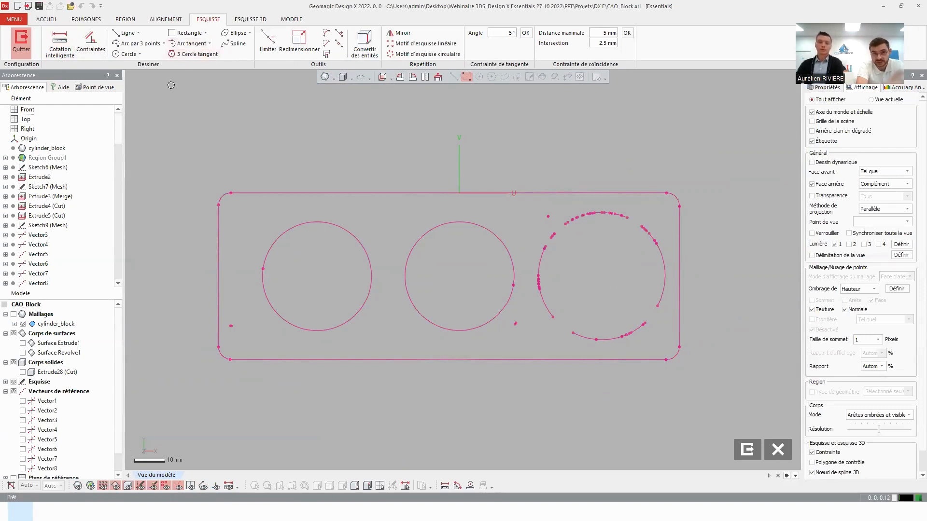
left_click(188, 33)
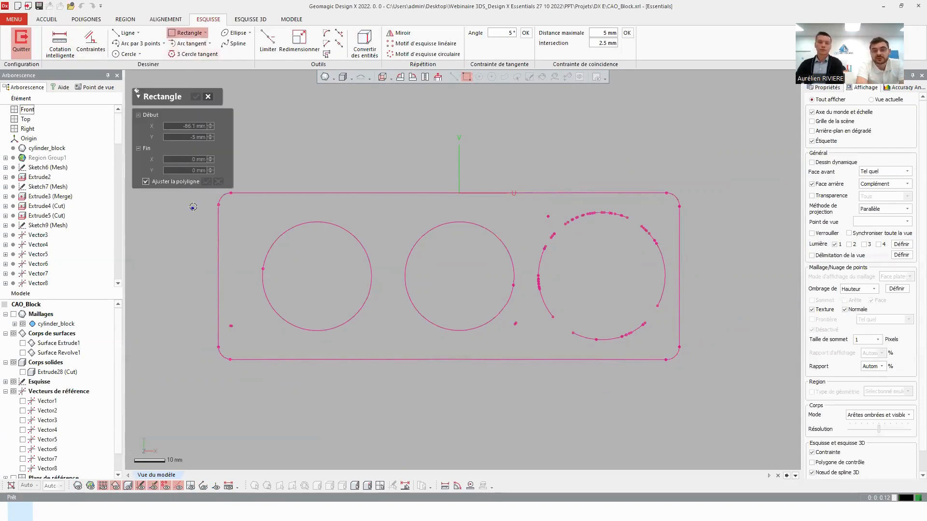
left_click(192, 380)
left_click(706, 168)
left_click(196, 96)
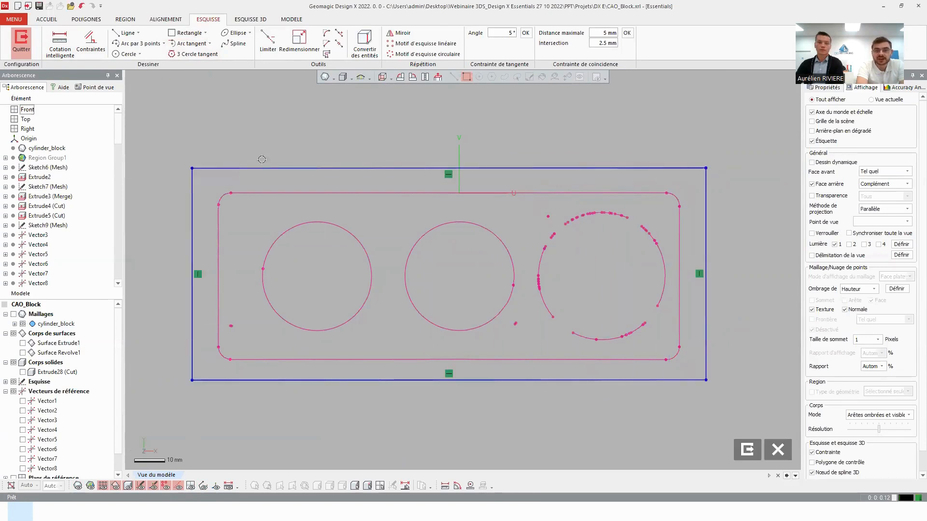
Fit all four sides of the rectangle onto the straight edges of the outer section outline.
left_click_drag(321, 169, 349, 193)
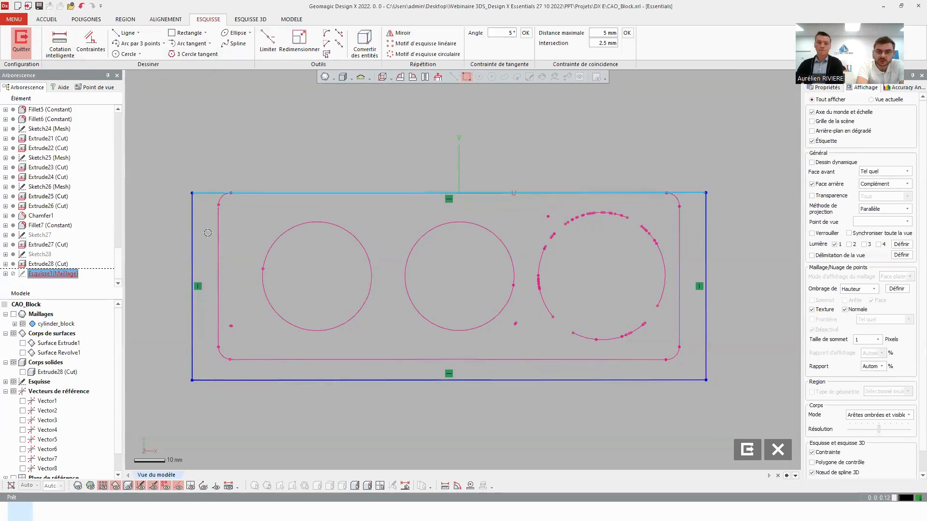
left_click_drag(194, 239, 222, 243)
left_click_drag(263, 381, 275, 359)
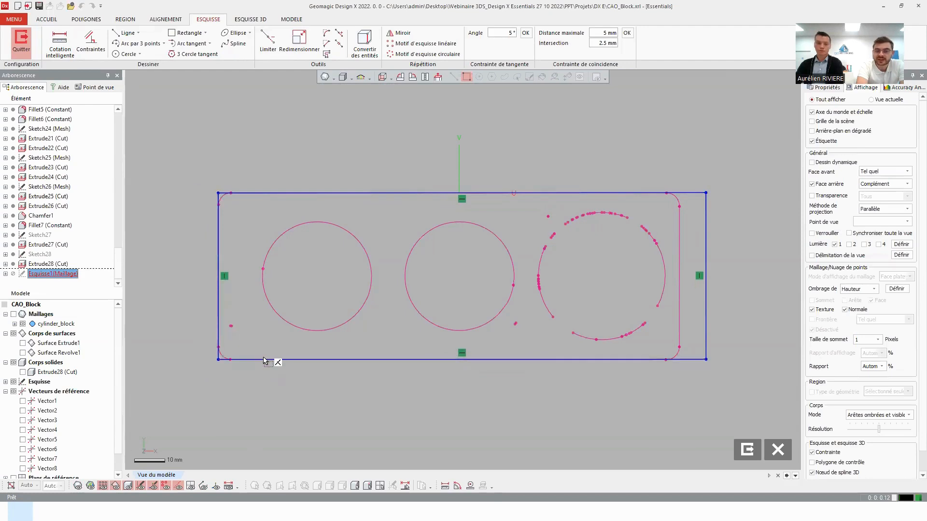
left_click_drag(706, 241, 679, 242)
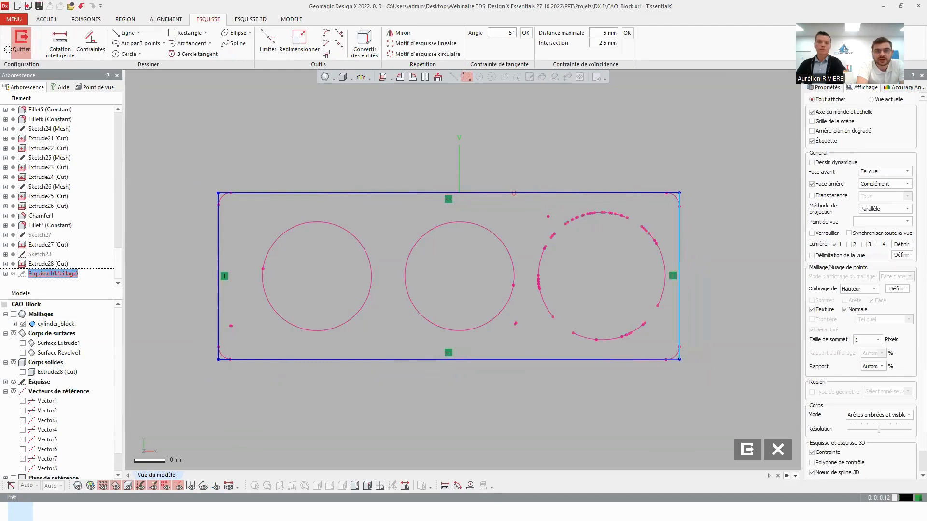
Fit a sketch circle to the left circular section polyline.
left_click(124, 53)
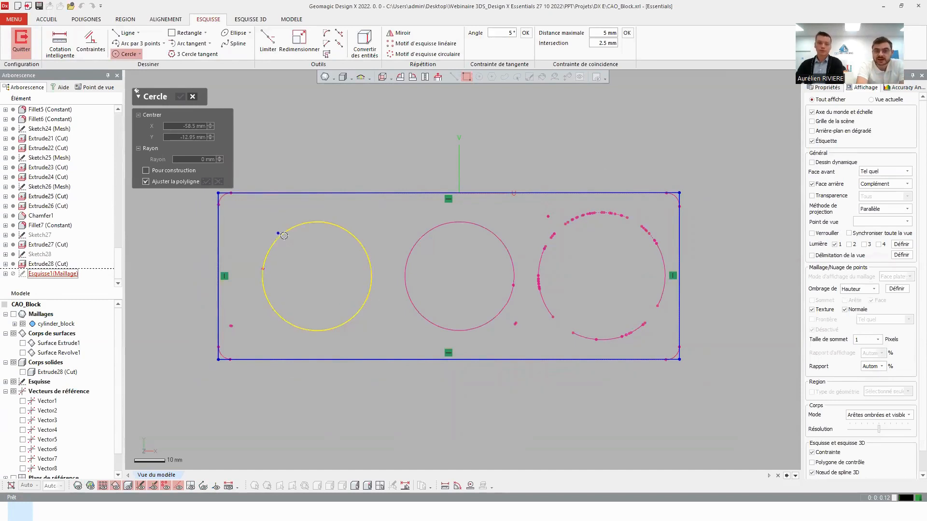
left_click(284, 236)
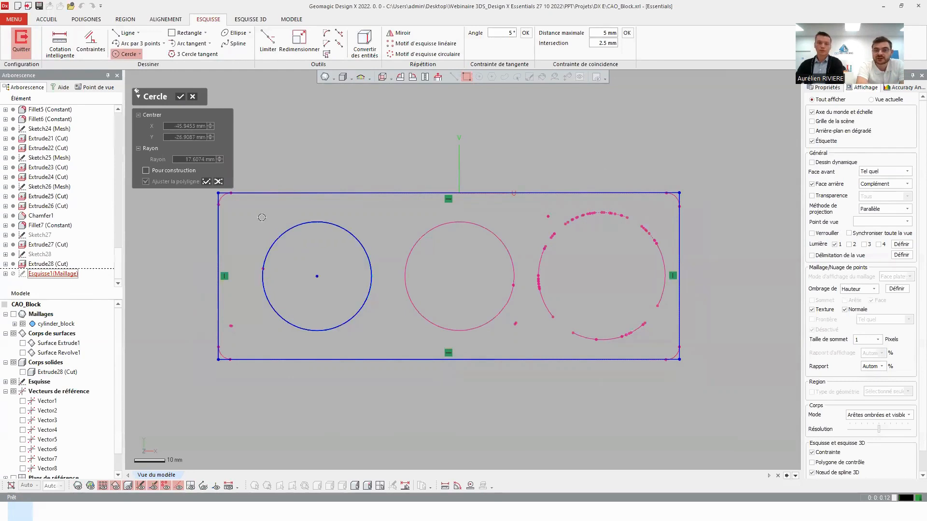
left_click(181, 98)
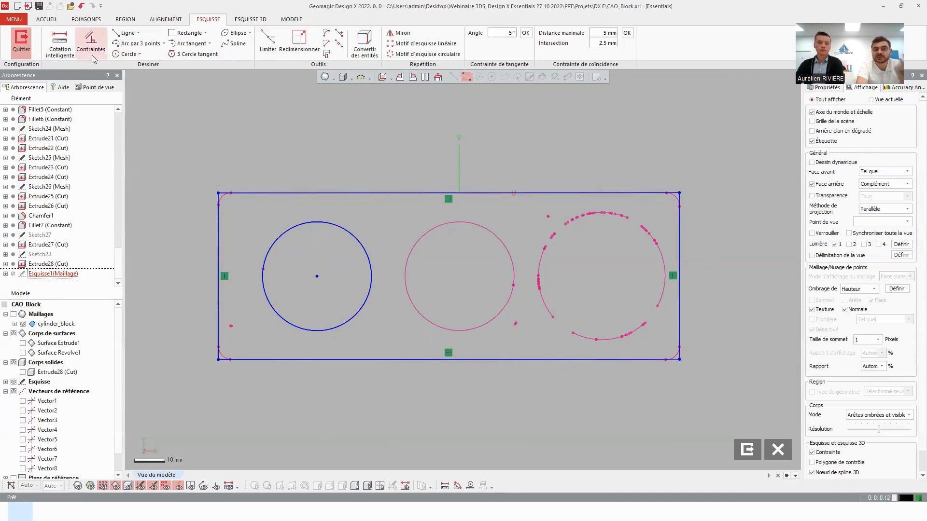
Dimension the left circle with a smart dimension and set its diameter to 35.2 mm.
left_click(54, 47)
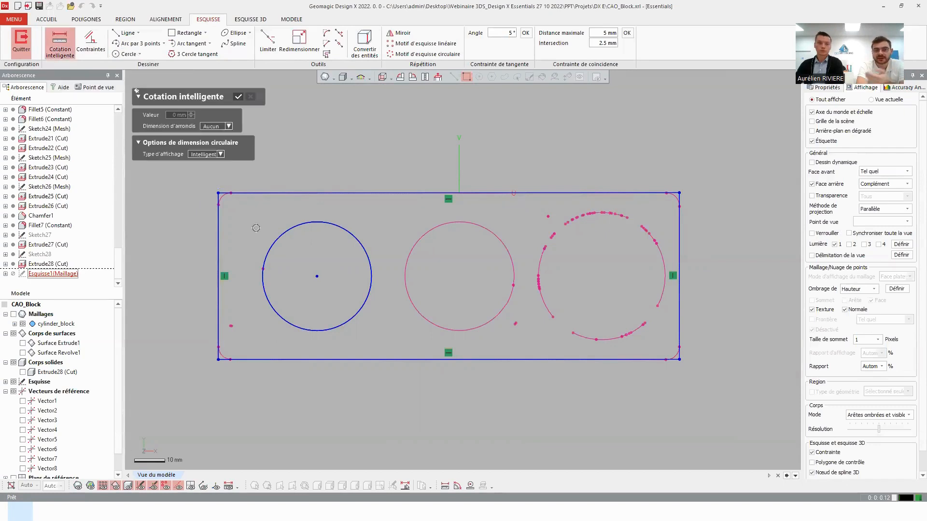
left_click(274, 239)
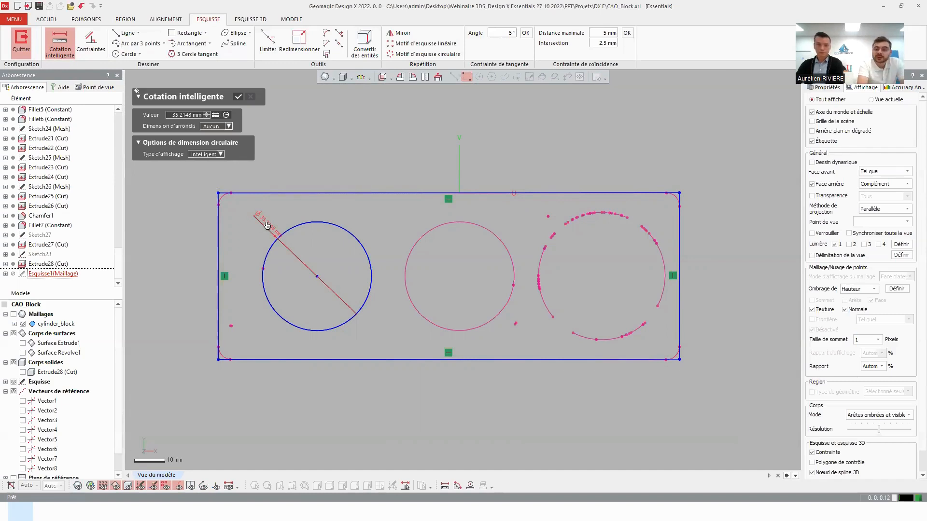
left_click(267, 225)
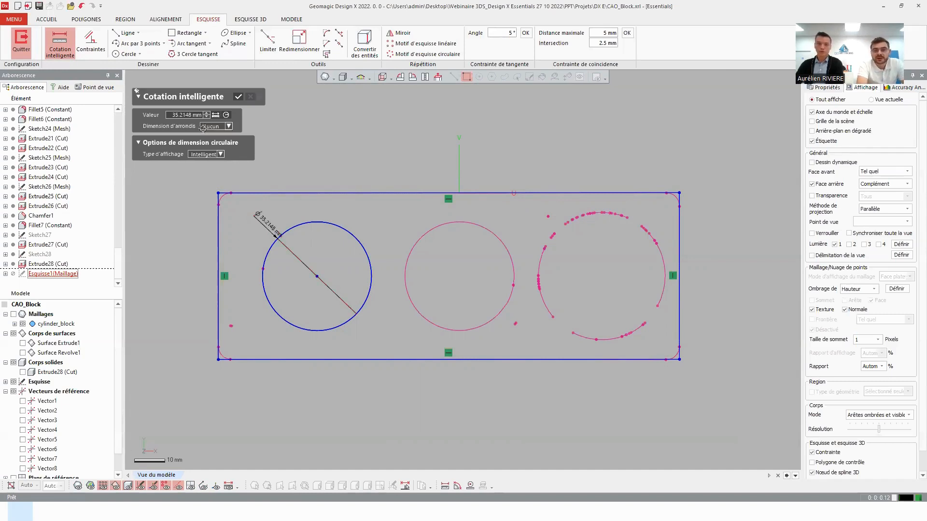
double_click(179, 115)
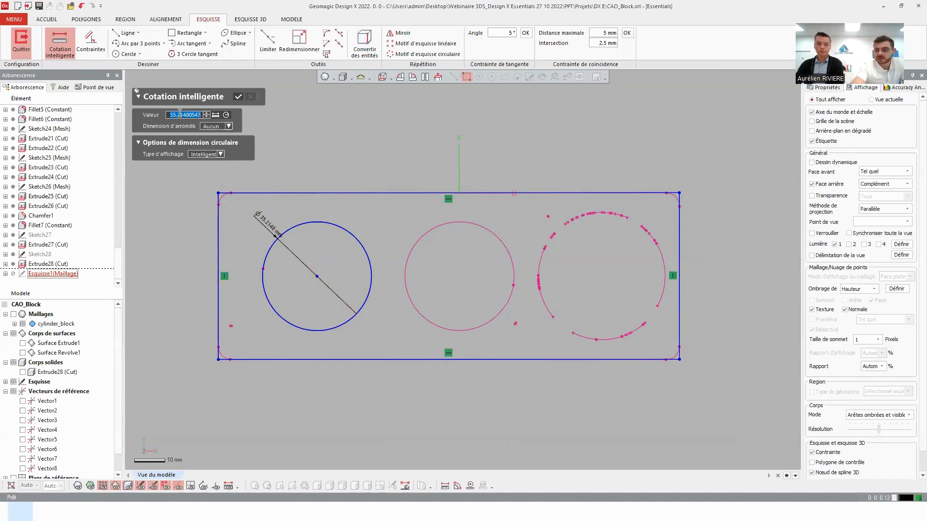
type("32.")
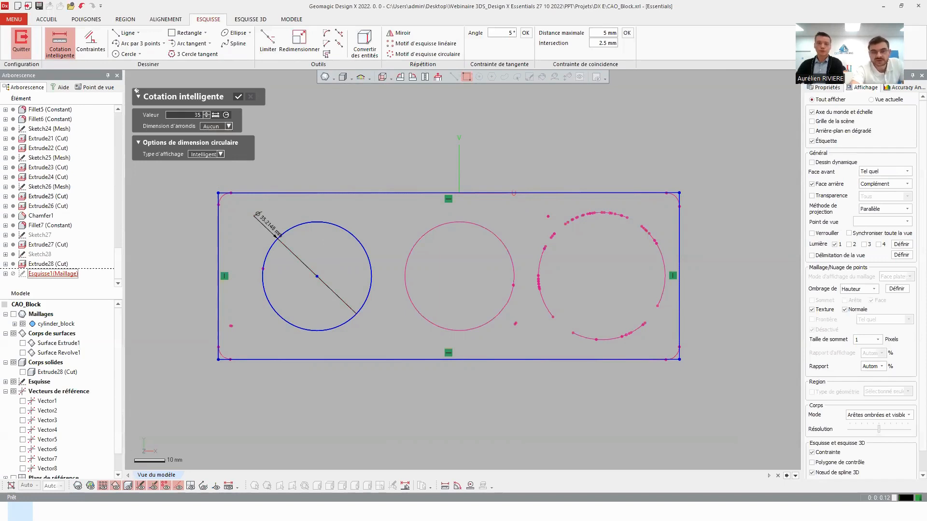
type("2")
key("Return")
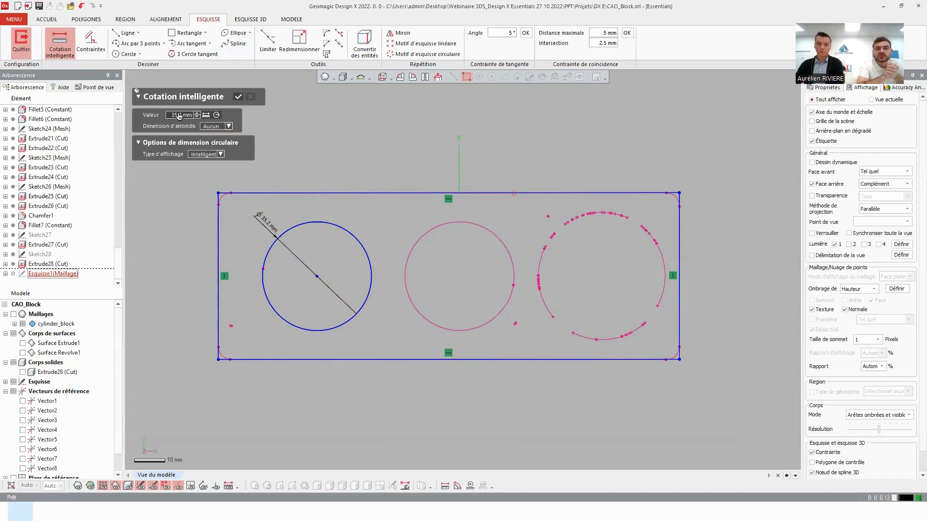
left_click(238, 97)
Fit sketch circles to the middle section polyline and to the broken right section polyline.
left_click(127, 54)
left_click(437, 224)
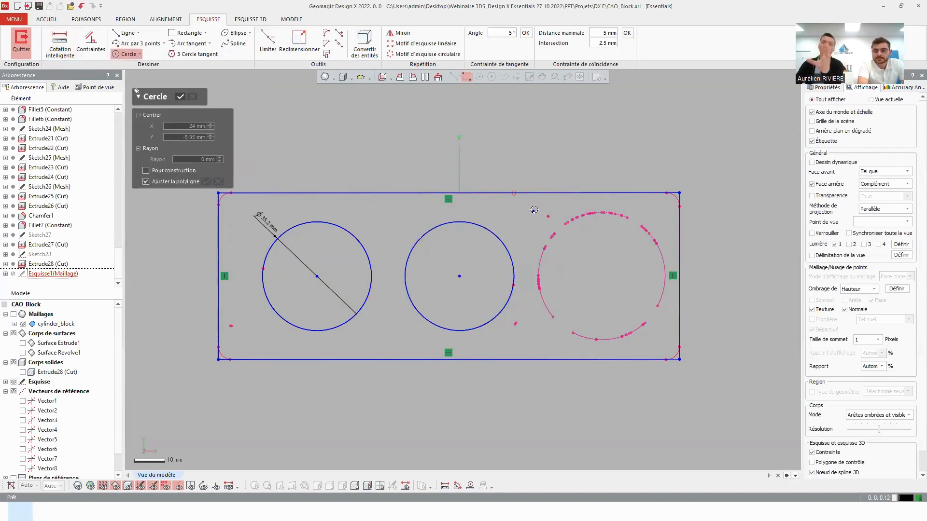
left_click_drag(533, 203, 677, 352)
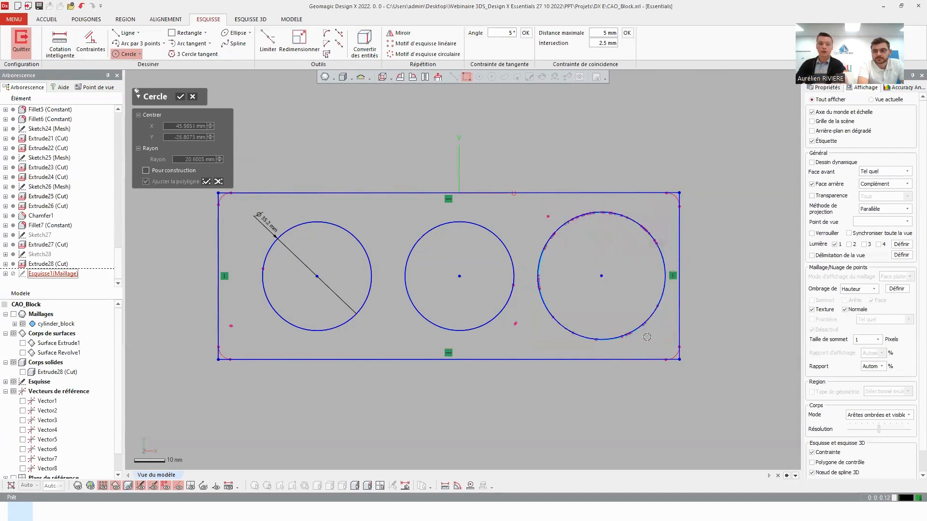
left_click(180, 97)
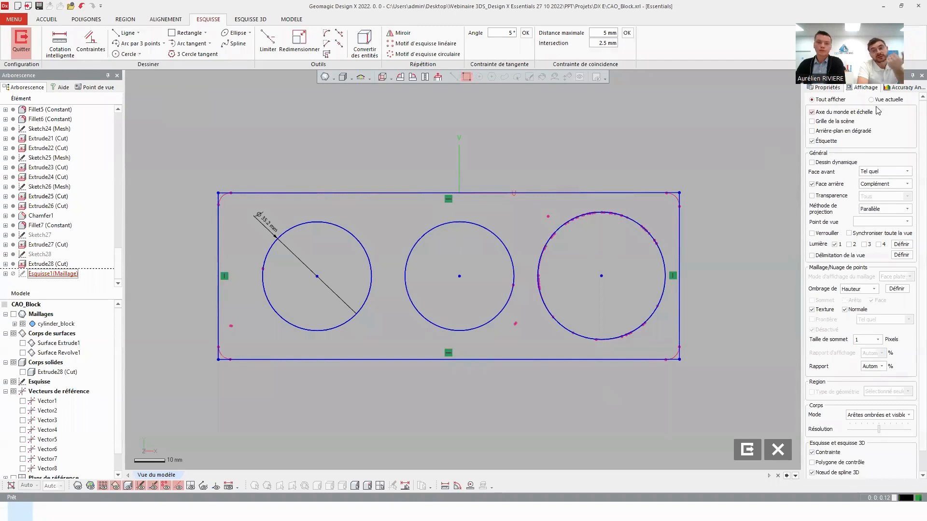
Turn on the deviation (Écart) analysis for the sketch and raise the vector multiplier to about 6.47.
left_click(891, 88)
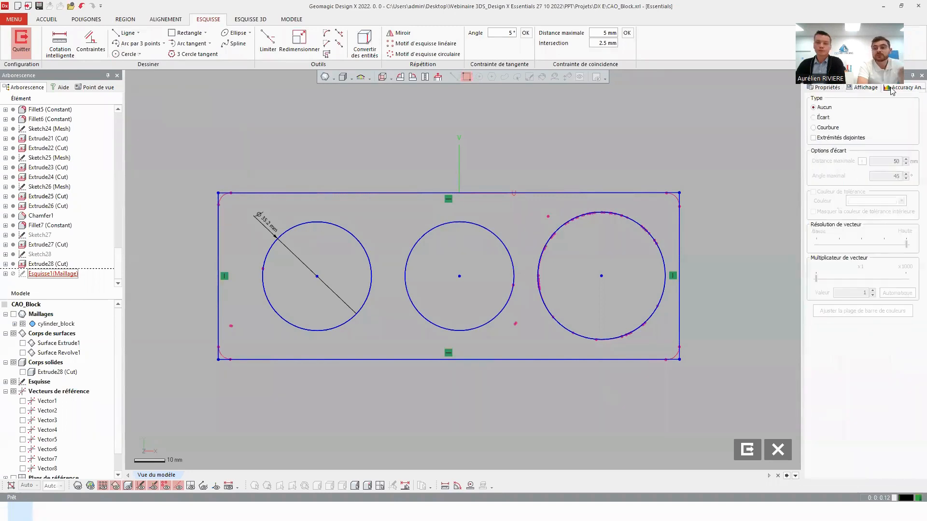
left_click(823, 119)
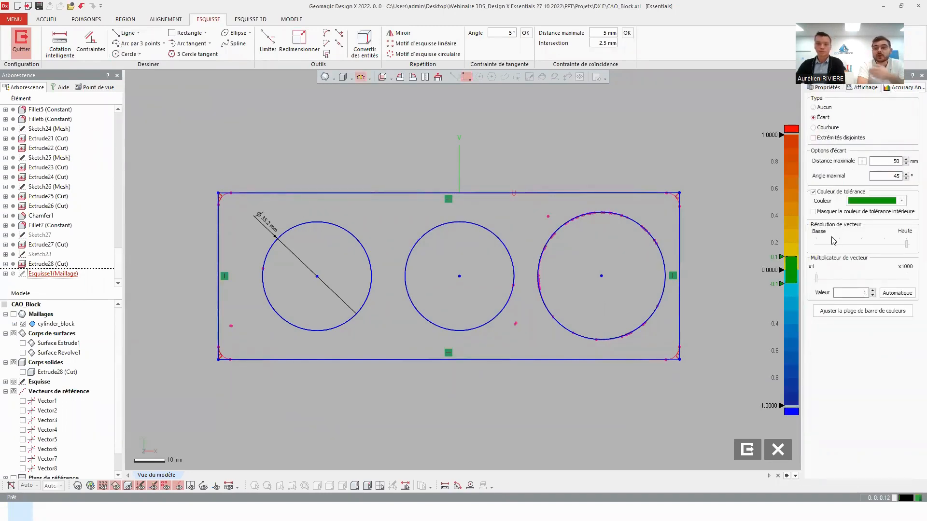
left_click_drag(822, 281, 837, 280)
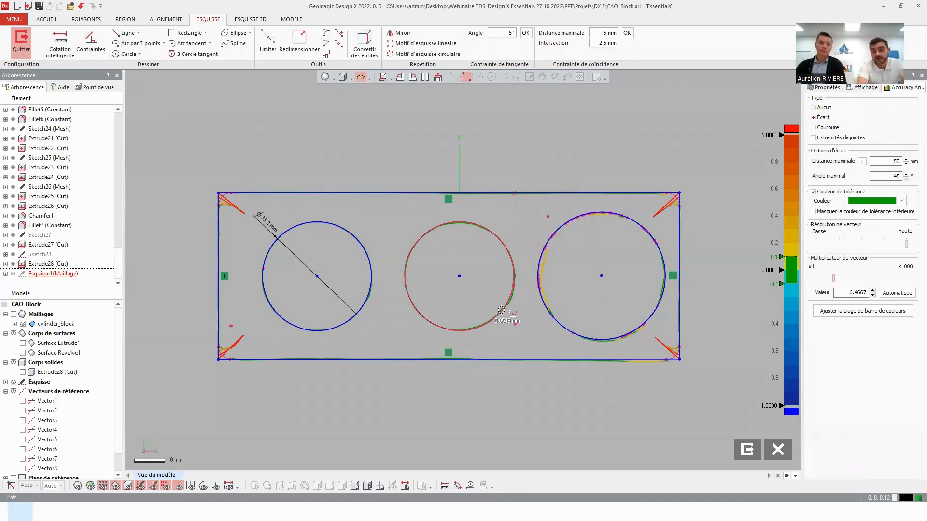
Examine the deviation vectors along the middle and right circles, the rectangle's edges and its corners.
scroll(677, 433, "up", 7)
right_click_drag(620, 362, 483, 215, "ctrl")
scroll(523, 249, "up", 5)
right_click_drag(524, 249, 512, 320, "ctrl")
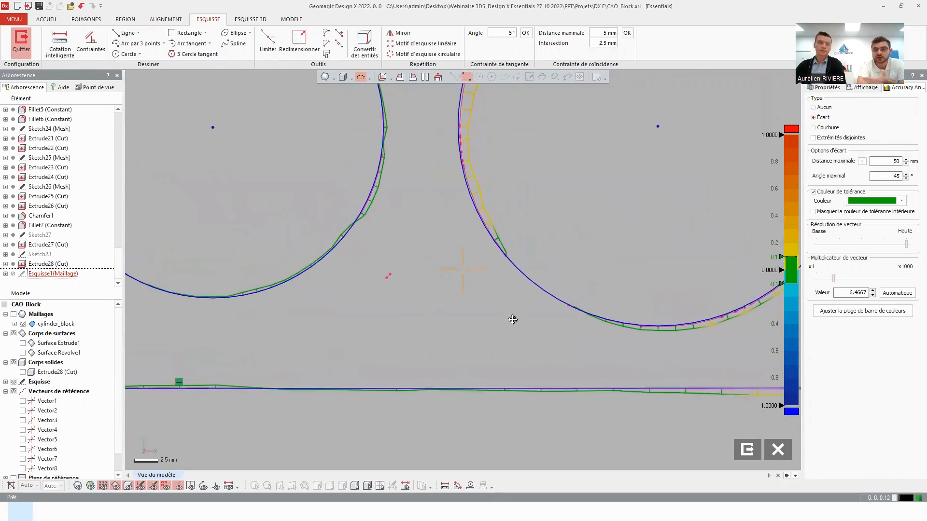
right_click_drag(463, 260, 468, 311, "ctrl")
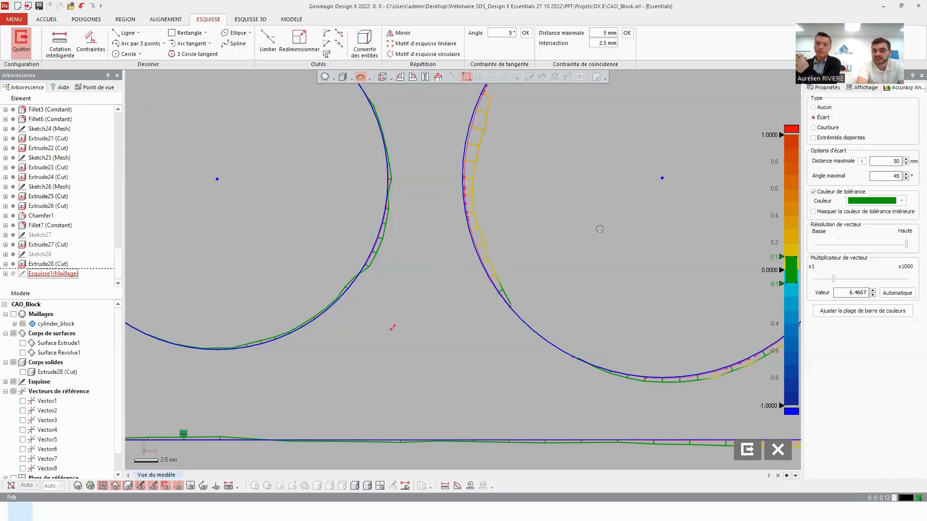
left_click(458, 182)
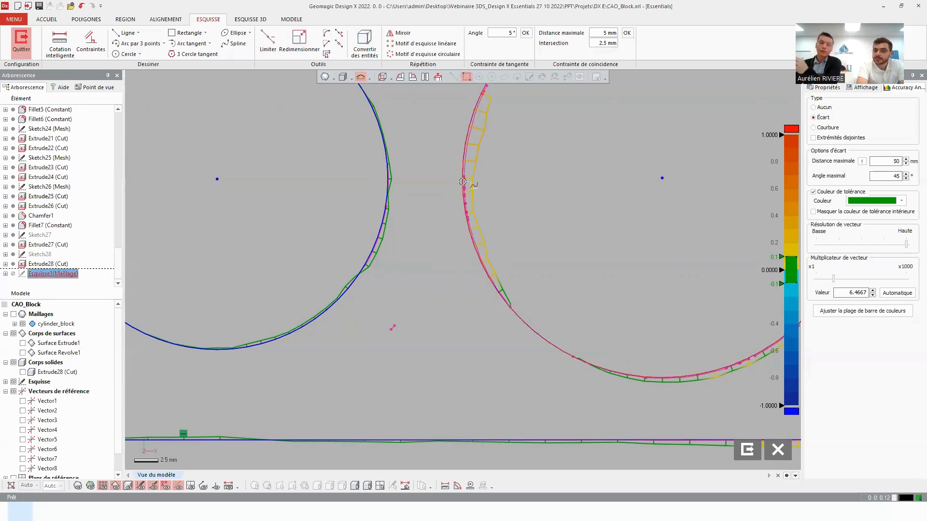
left_click_drag(456, 181, 461, 181)
scroll(407, 237, "down", 3)
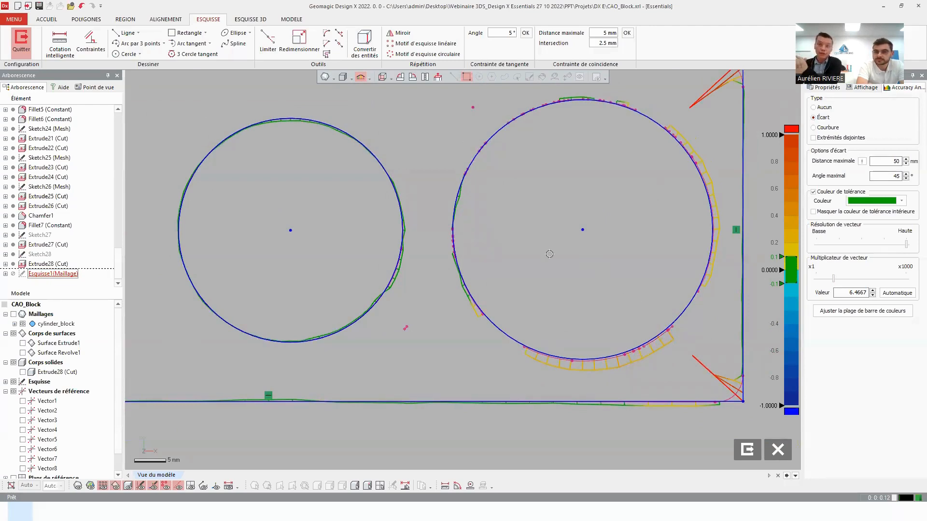
scroll(550, 253, "down", 2)
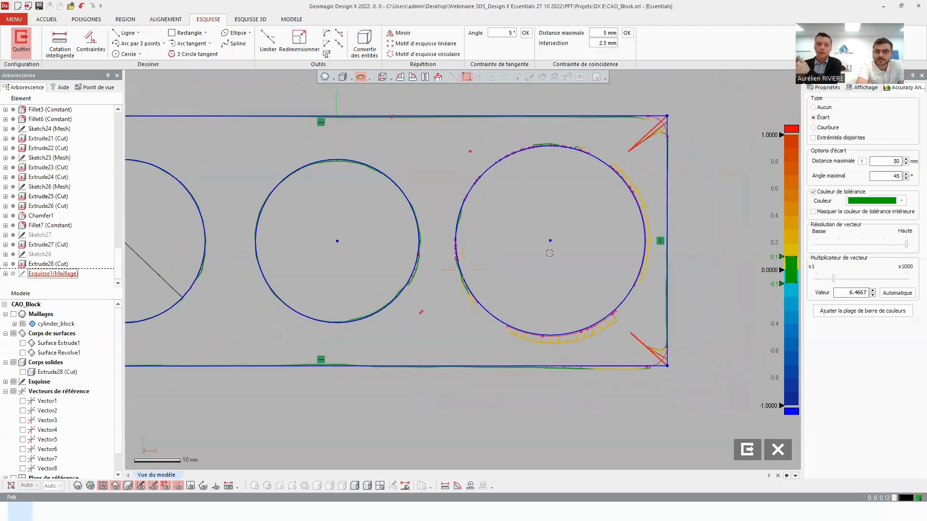
middle_click_drag(538, 249, 553, 231)
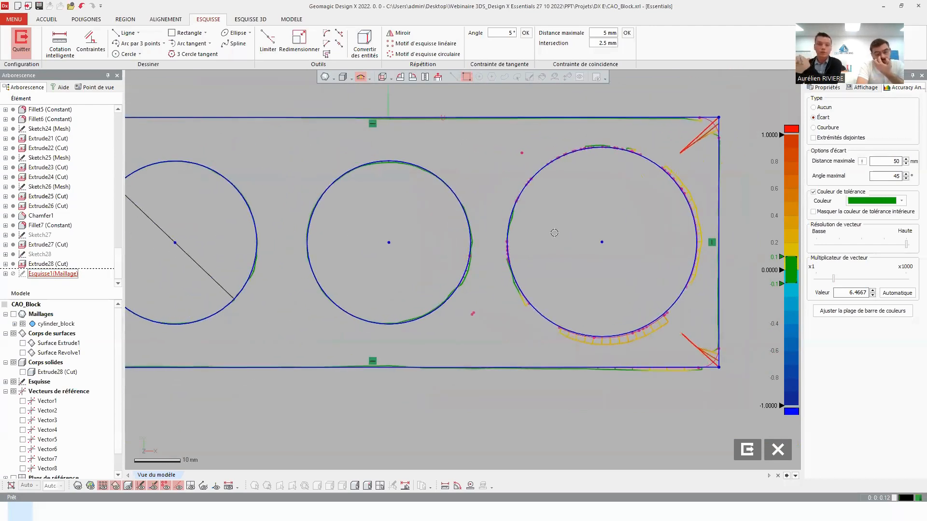
scroll(554, 233, "down", 2)
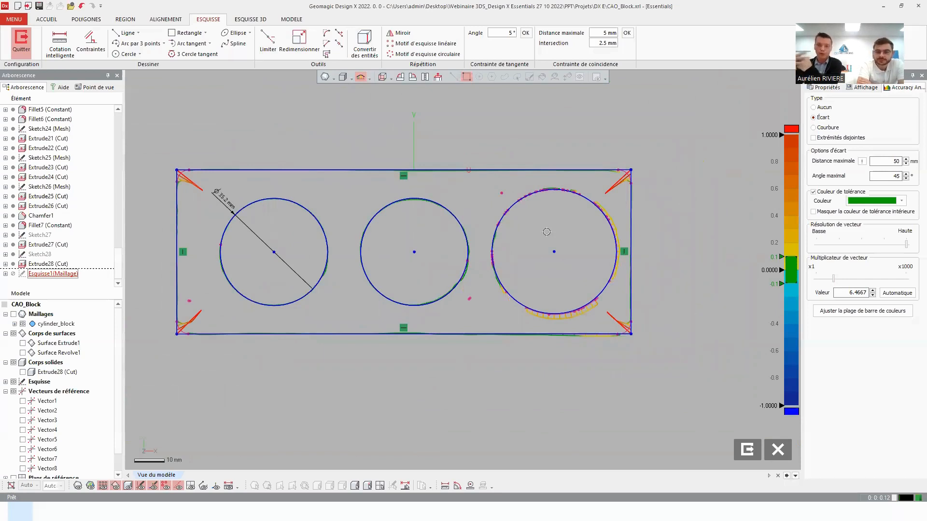
right_click_drag(477, 245, 531, 281)
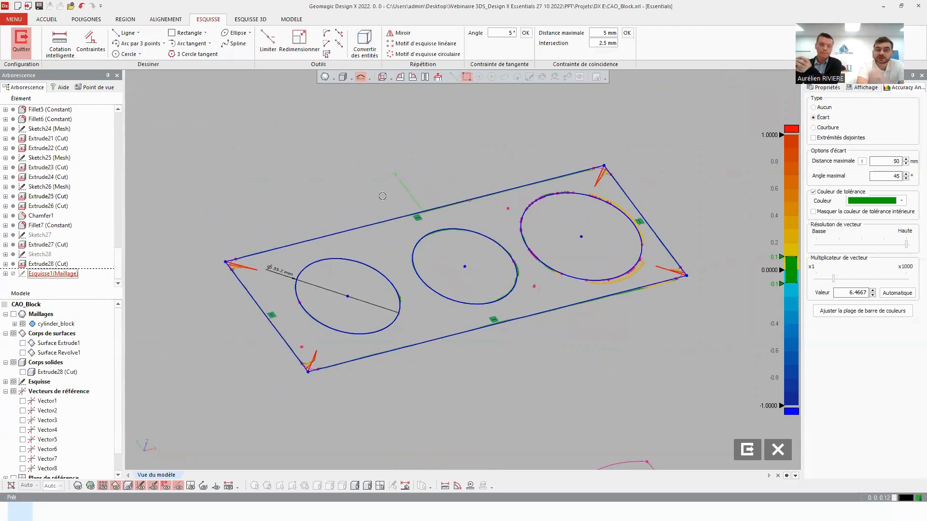
Exit the mesh sketch and start a solid extrusion of its profile, showing the scan mesh and stretching the length to about 7.13 mm.
left_click(25, 35)
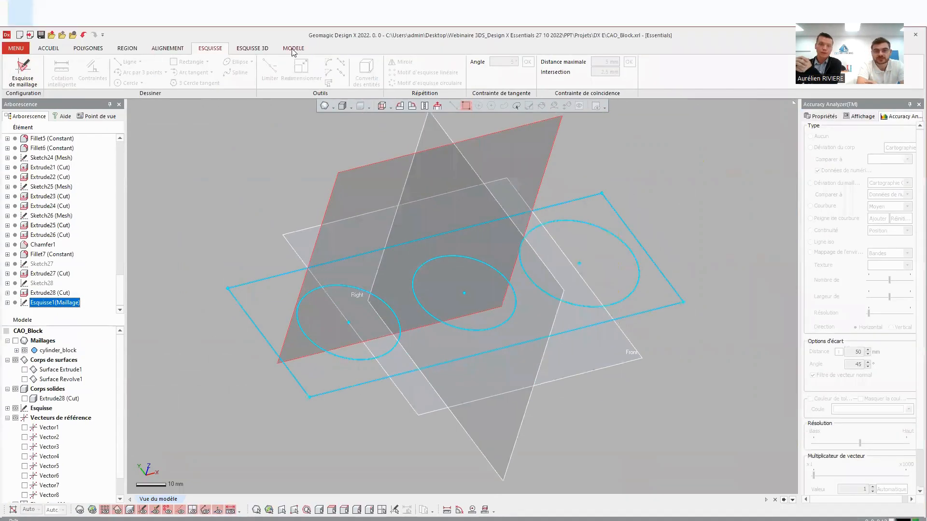
left_click(293, 49)
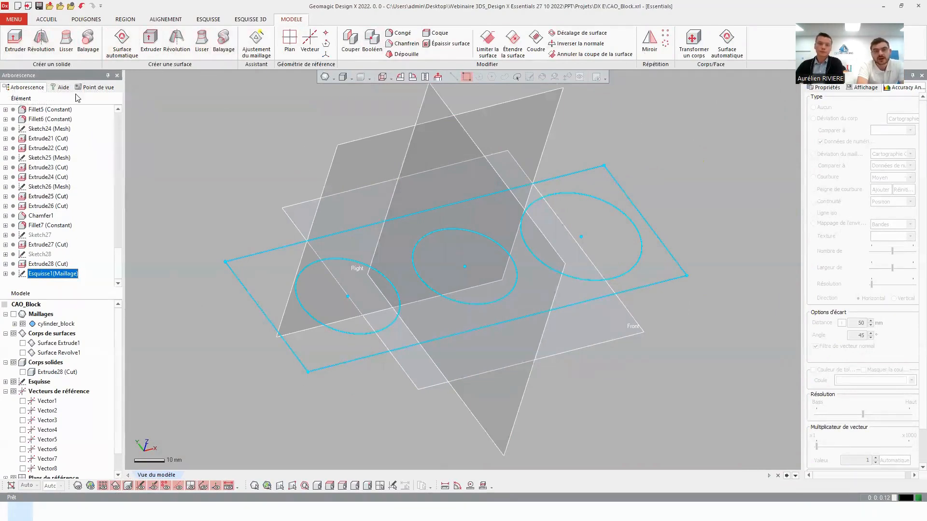
left_click(15, 41)
right_click_drag(483, 231, 346, 251)
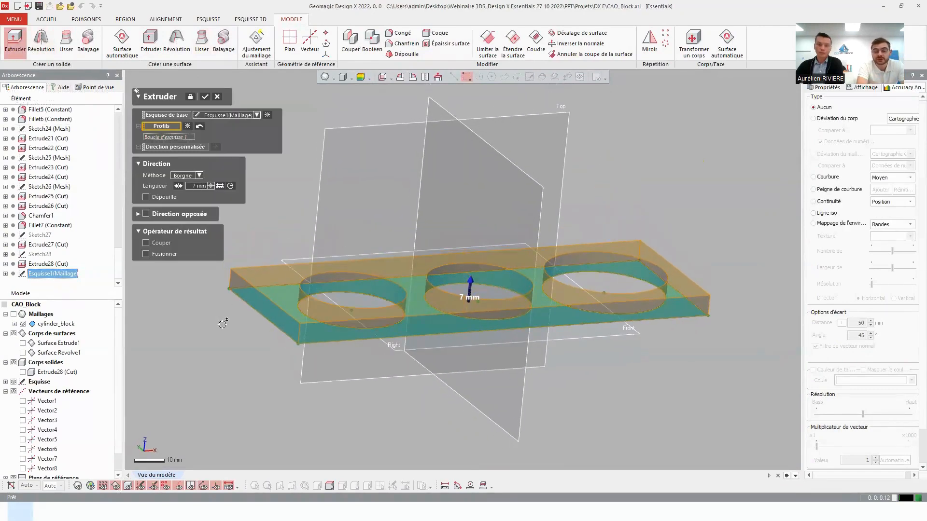
key("ctrl+1")
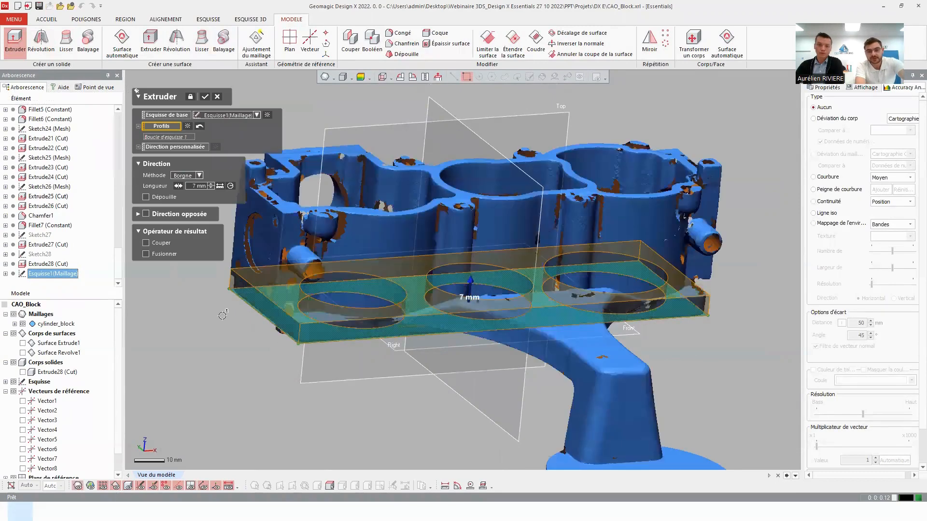
scroll(429, 295, "up", 5)
mouse_move(511, 269)
left_mouse_down()
mouse_move(513, 258)
mouse_move(514, 285)
mouse_move(514, 266)
left_mouse_up()
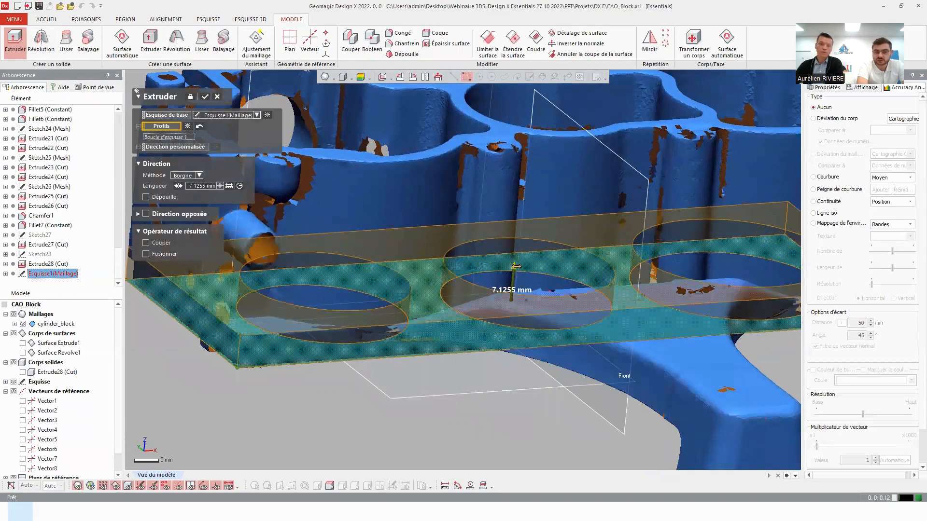
Try the Jusqu'au sommet and Jusqu'à la région extrusion methods, and return to Borgne.
left_click(190, 177)
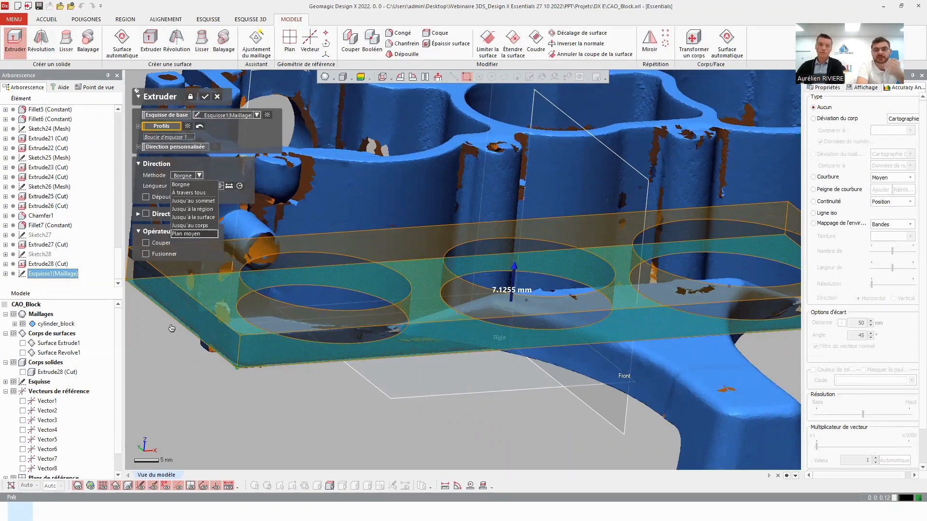
left_click(193, 201)
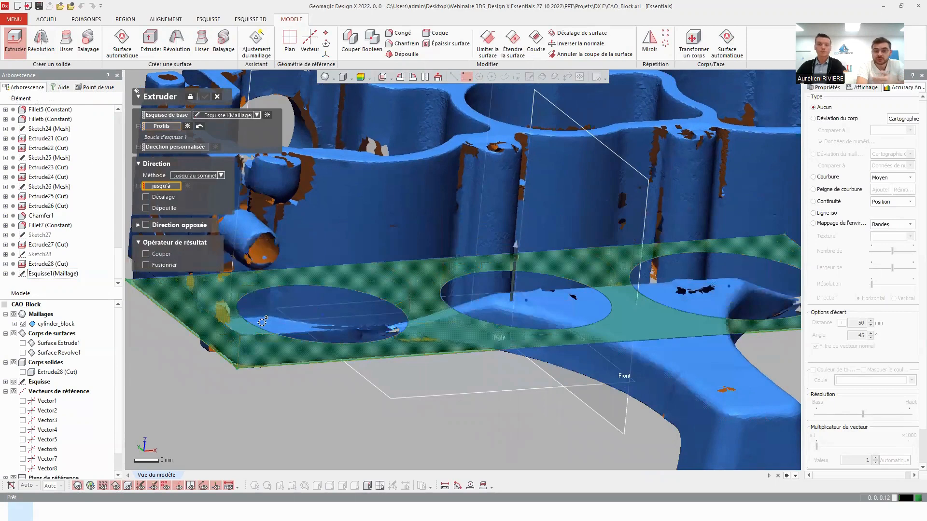
left_click(186, 176)
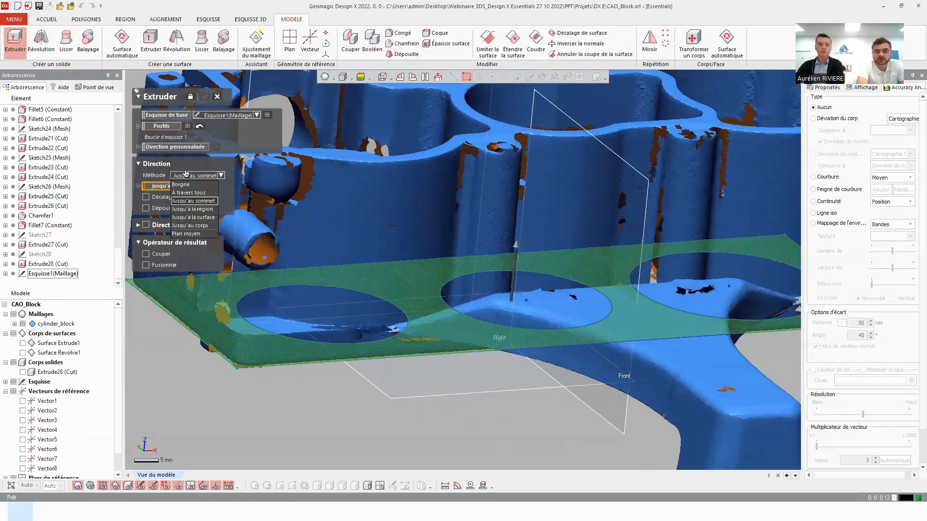
left_click(191, 209)
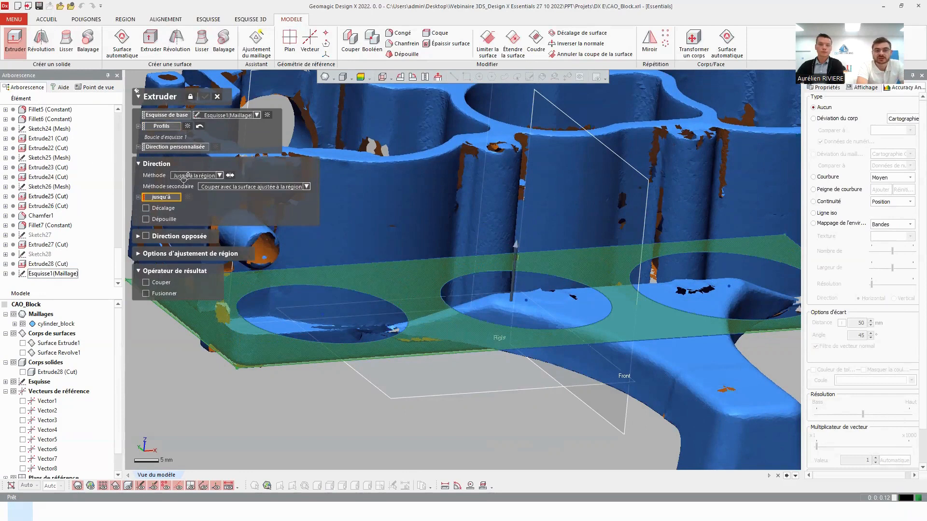
left_click(187, 176)
left_click(189, 182)
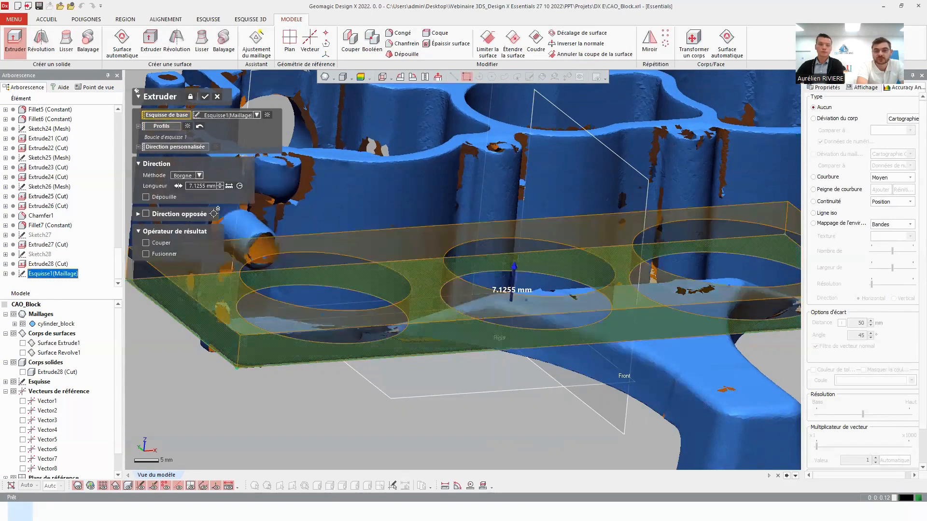
Set the base extrusion's length to 7 mm.
double_click(198, 186)
type("7")
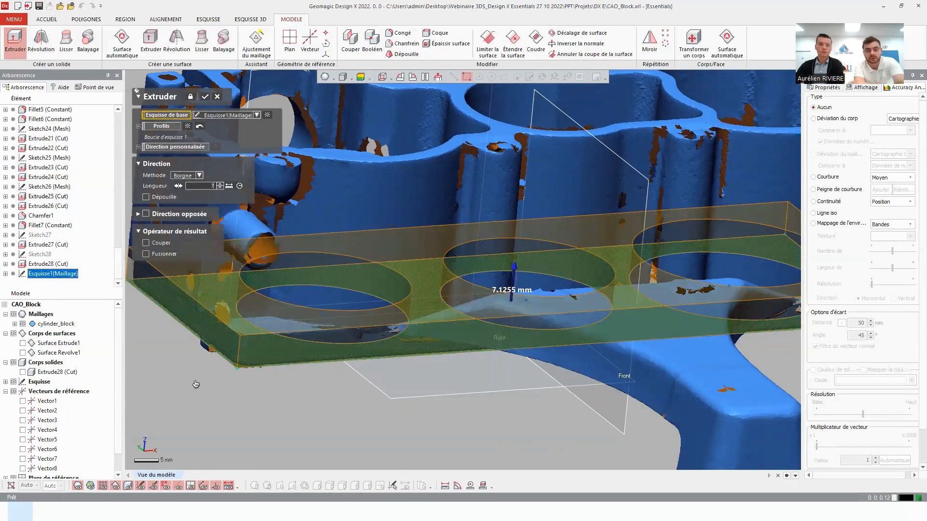
key("Return")
Check the extrusion preview with the body deviation map at maximum body resolution, and accept the extrusion.
right_click_drag(331, 397, 305, 261)
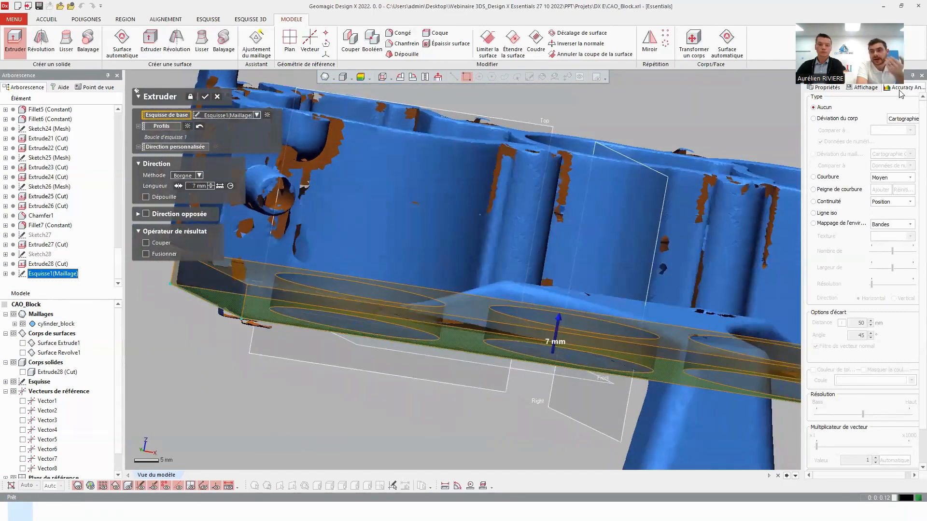
left_click(846, 118)
right_click_drag(396, 240, 374, 337)
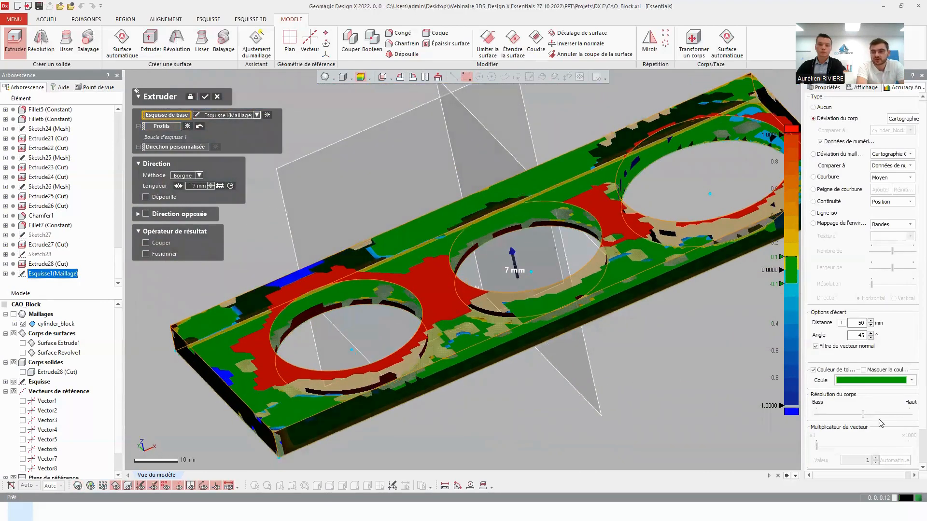
left_click_drag(863, 414, 909, 414)
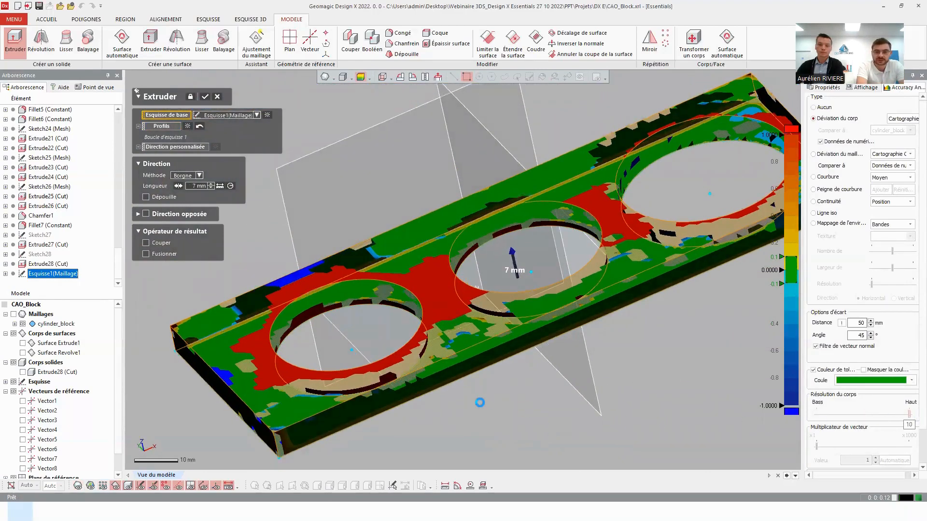
right_click_drag(495, 414, 482, 270)
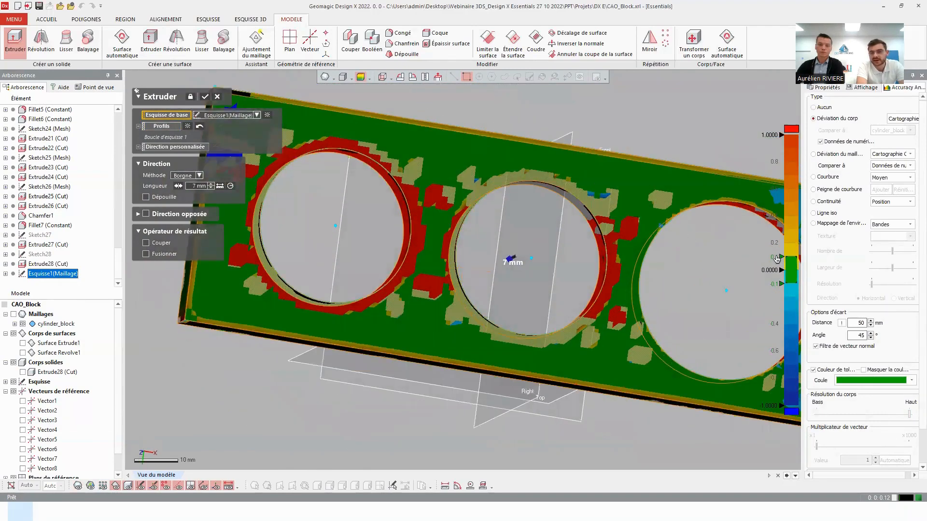
right_click_drag(490, 149, 368, 247, "ctrl")
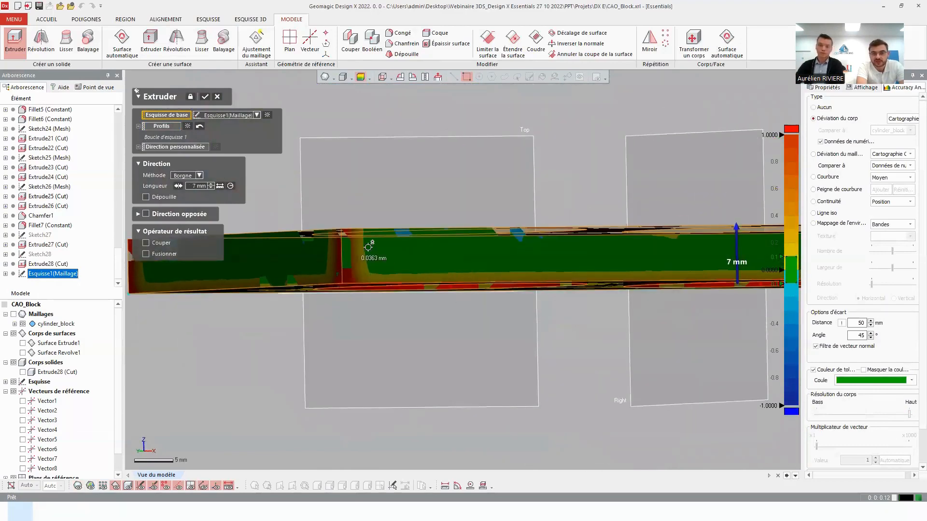
left_click(203, 98)
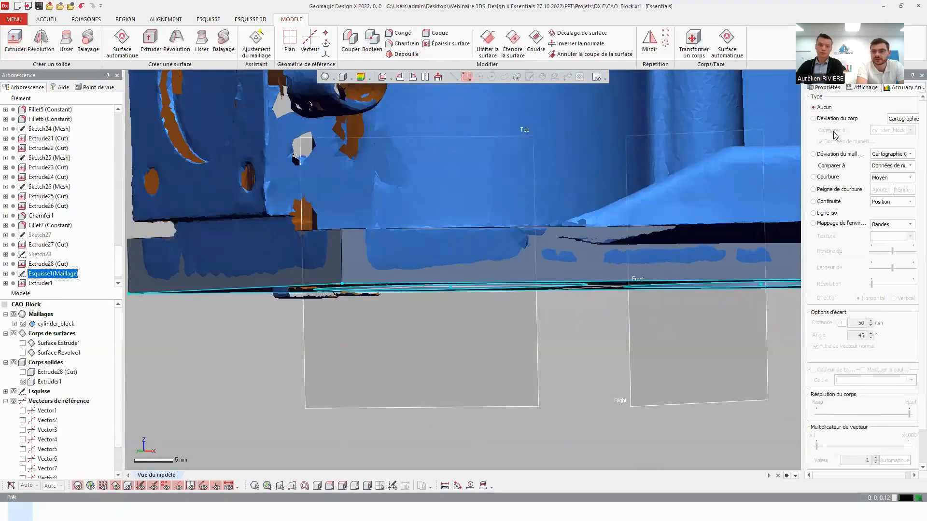
Inspect the body deviation map on the extruded base's sides and corner, and compare the base with the scan mesh.
left_click(832, 119)
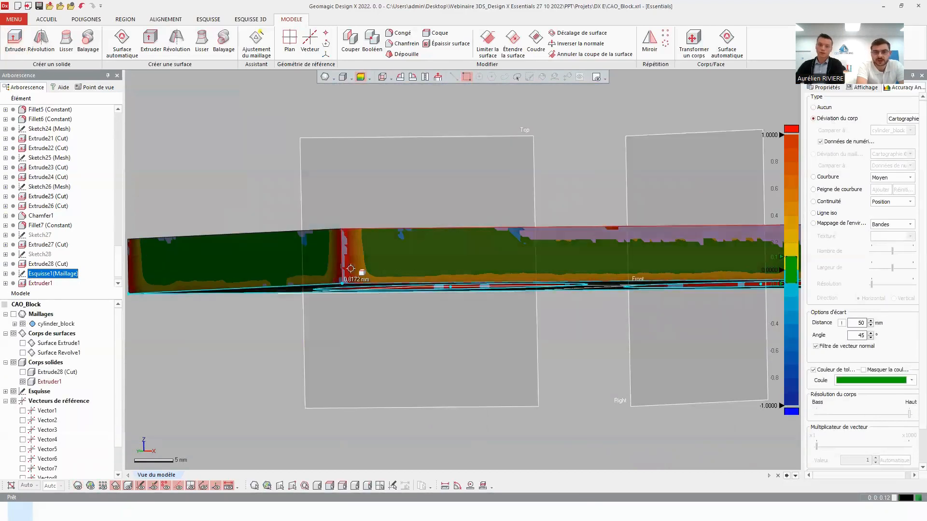
right_click_drag(399, 200, 476, 246)
key("ctrl+1")
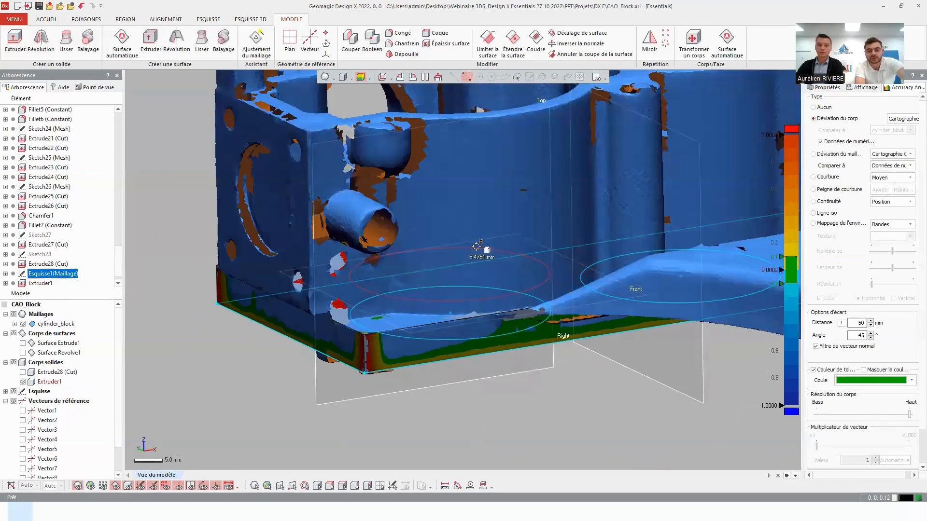
key("ctrl+5")
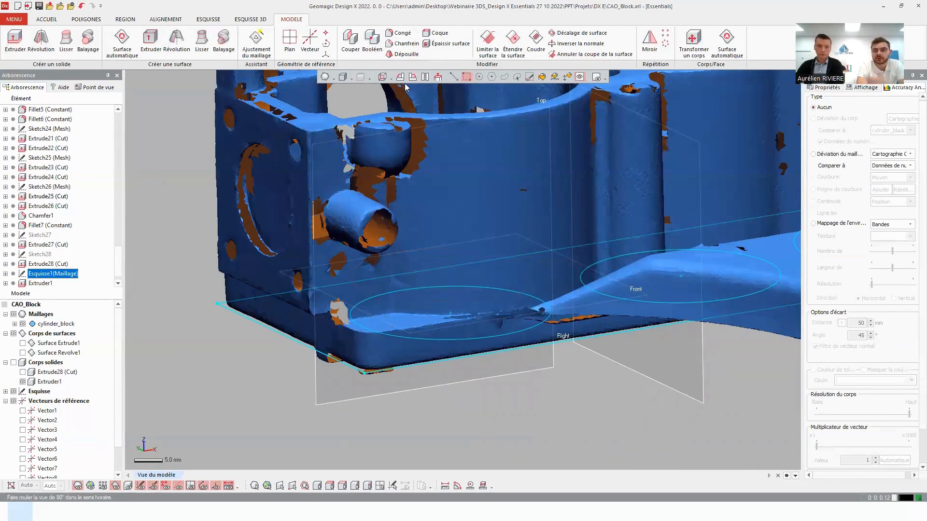
Apply a constant fillet of 4.1307 mm radius to the vertical corner edge of the base nearest the open tube stub.
left_click(401, 33)
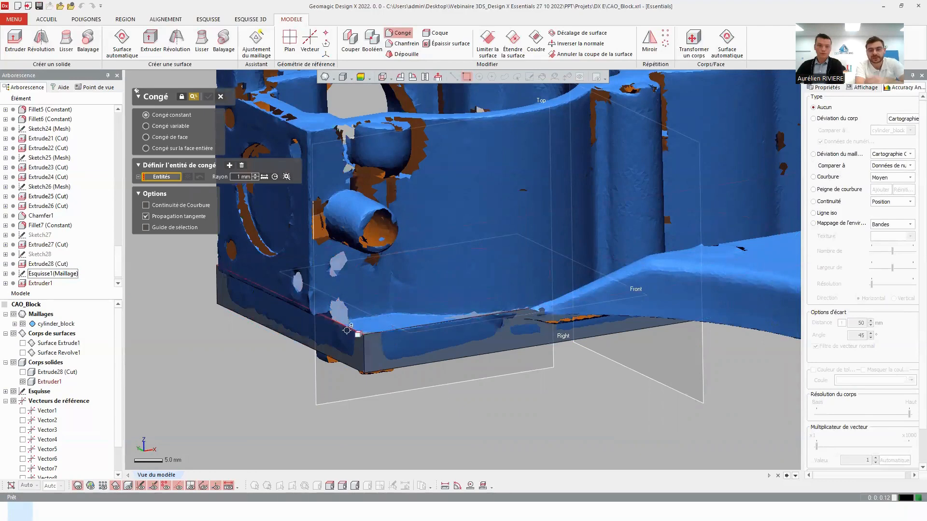
left_click(364, 344)
right_click_drag(351, 249, 339, 294)
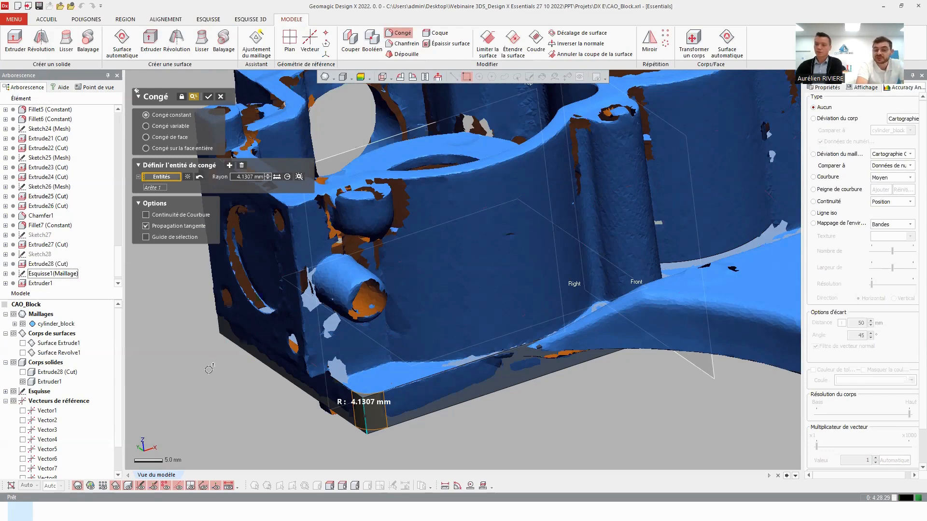
left_click(208, 95)
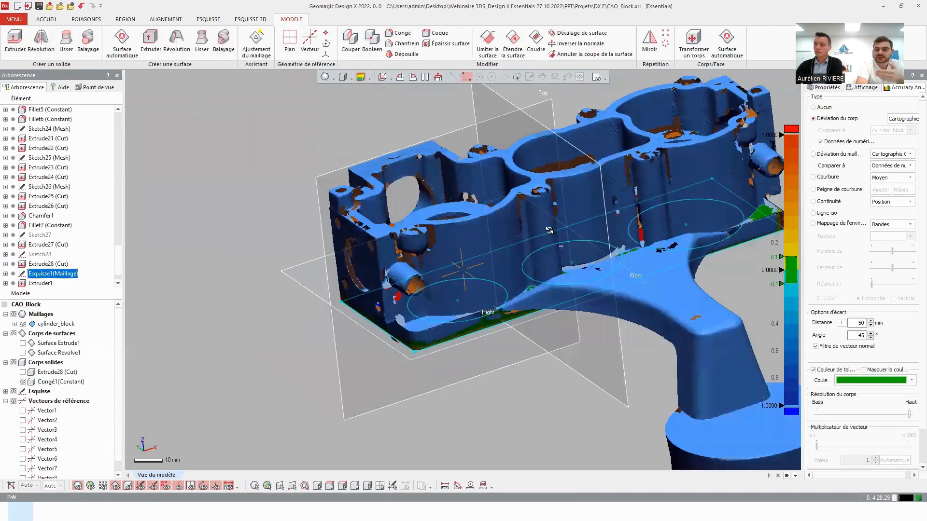
right_click_drag(550, 231, 480, 283)
scroll(480, 283, "down", 3)
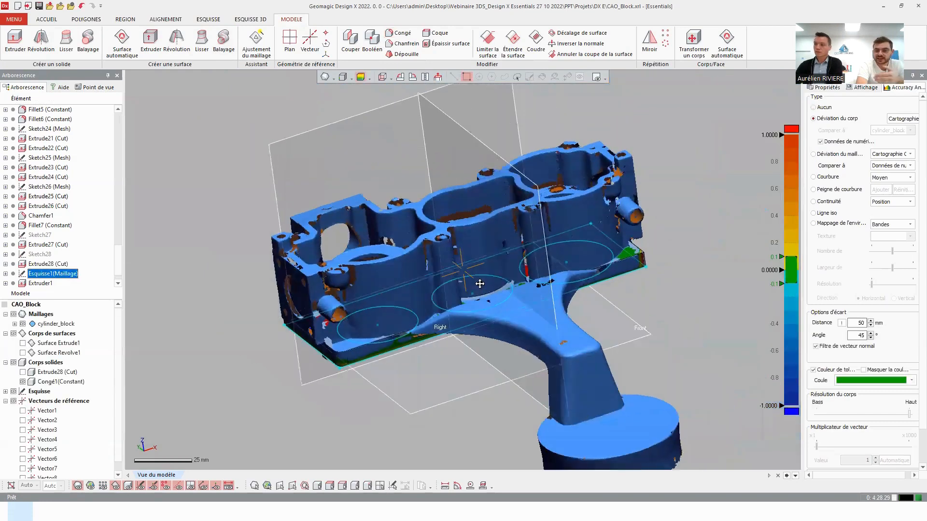
Turn off the body deviation map and show the solid body Extrude28 (Cut) in place of the filleted base body.
scroll(494, 287, "up", 2)
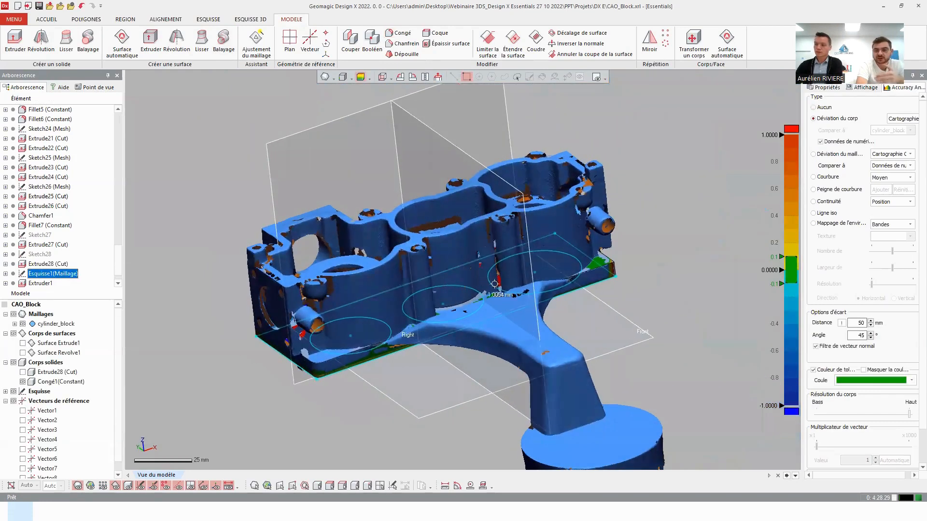
left_click(822, 108)
right_click_drag(644, 159, 666, 162)
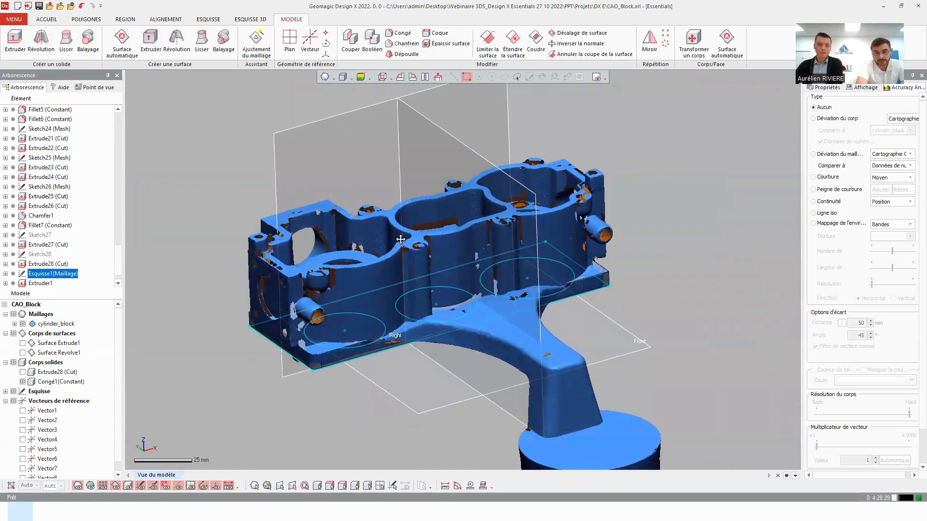
middle_click_drag(368, 268, 345, 198)
left_click(23, 371)
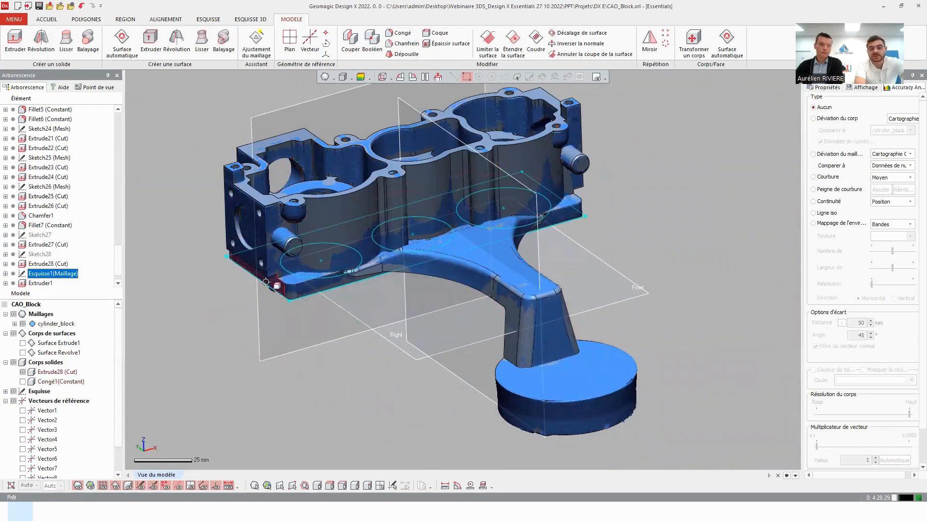
Hide the scan mesh and the reference planes, and deselect the base sketch to view the complete solid model alone.
key("ctrl+1")
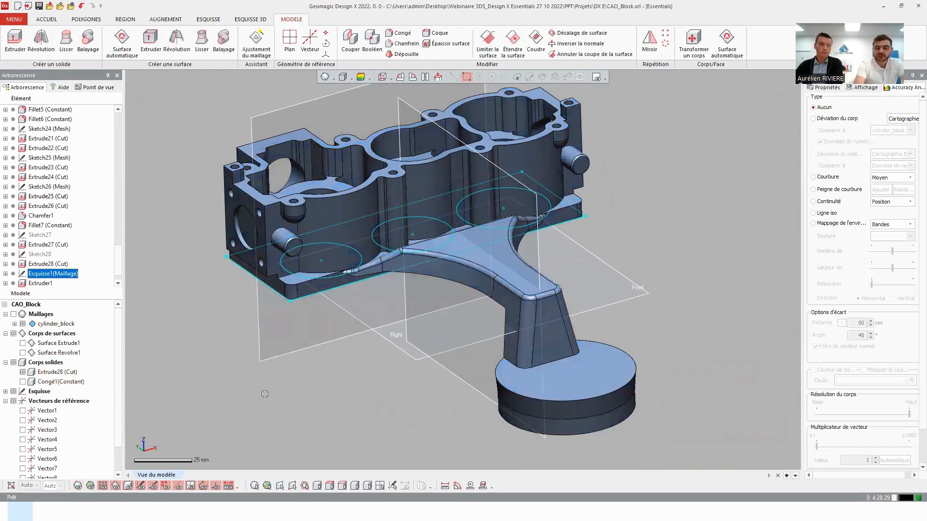
key("ctrl+0")
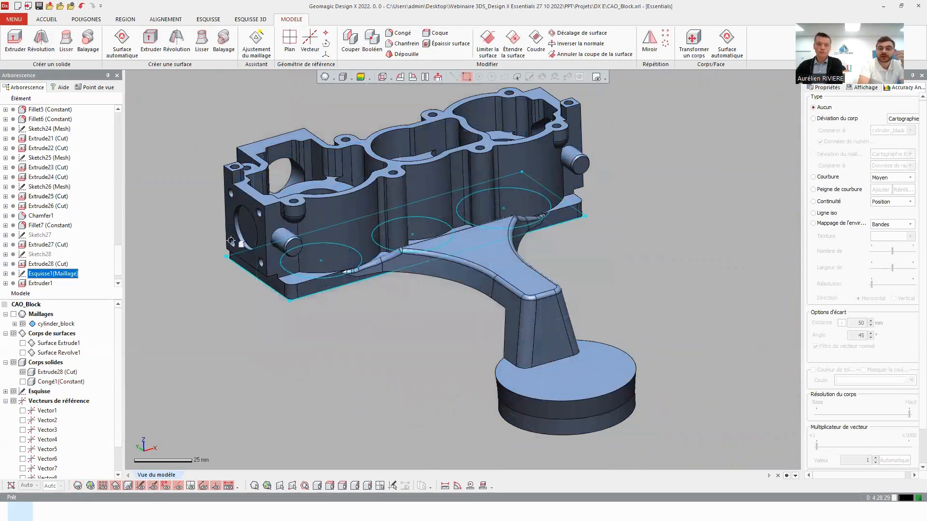
left_click(277, 395)
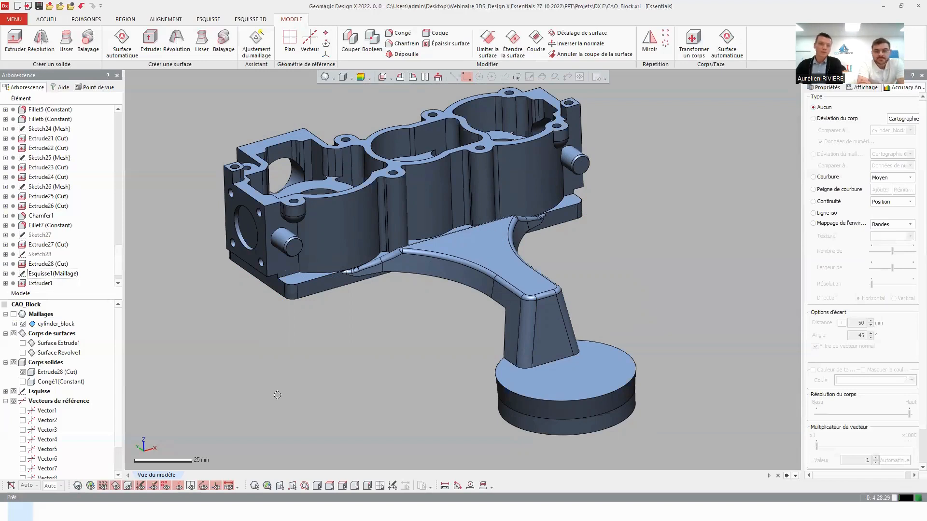
mouse_move(253, 360)
right_mouse_down()
mouse_move(273, 372)
mouse_move(285, 342)
right_mouse_up()
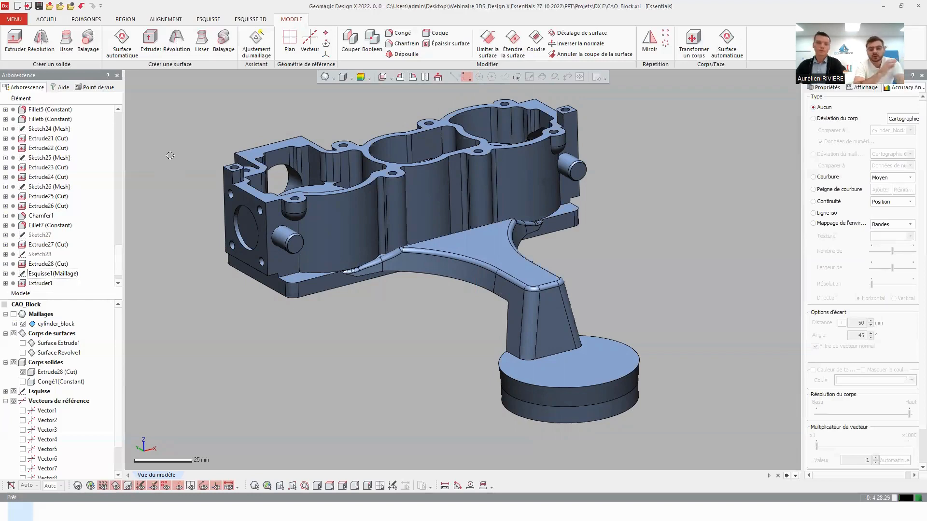
Switch to the PowerPoint slide show and advance to the Design X slide.
key("alt+Tab")
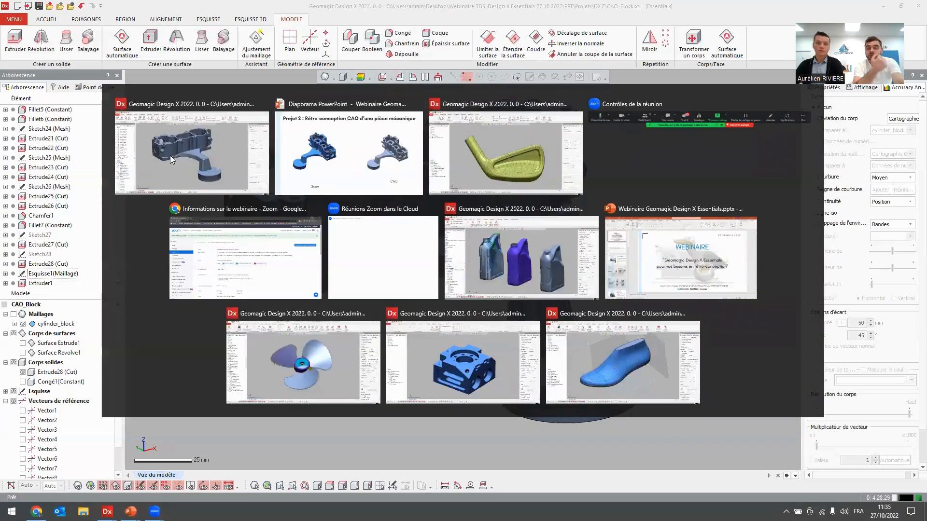
key("Right")
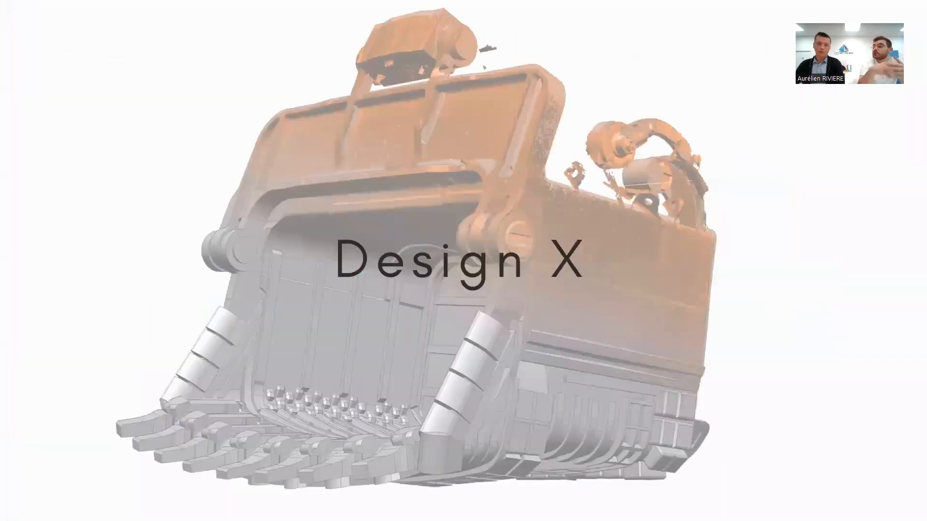
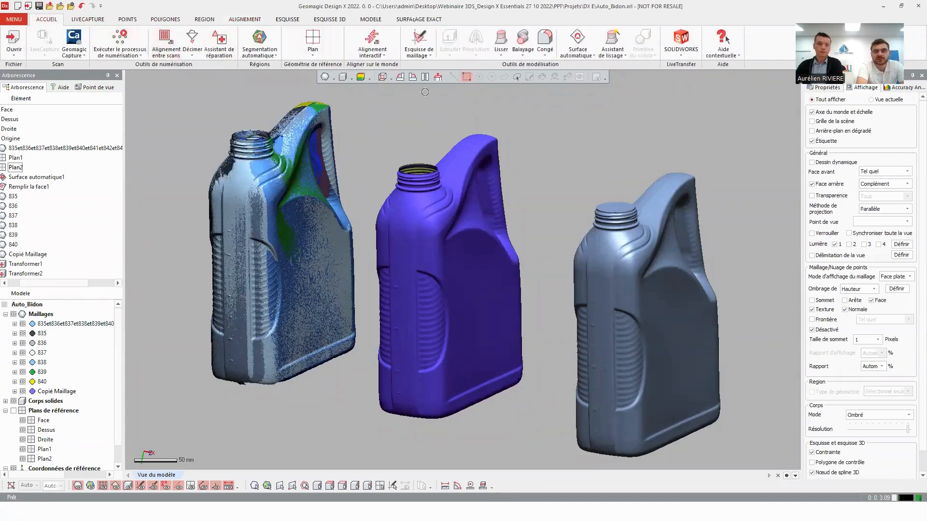
Hide the merged mesh and Copié Maillage, and show individual scans 835 to 840 beside the solid canister.
left_click(126, 20)
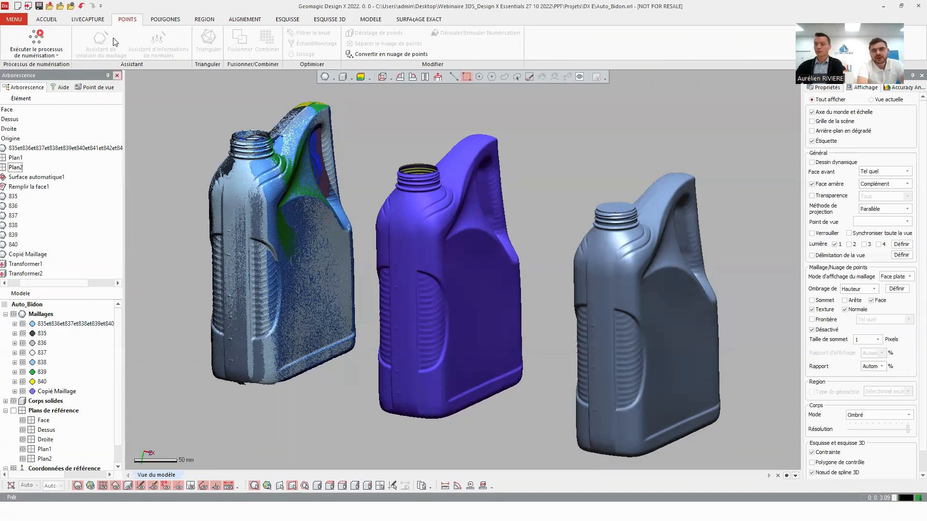
left_click(152, 20)
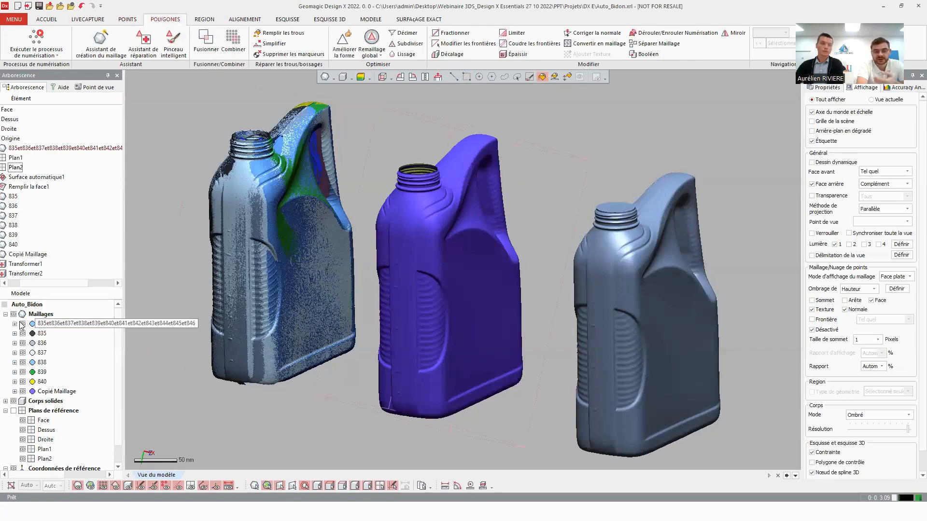
left_click_drag(22, 325, 24, 393)
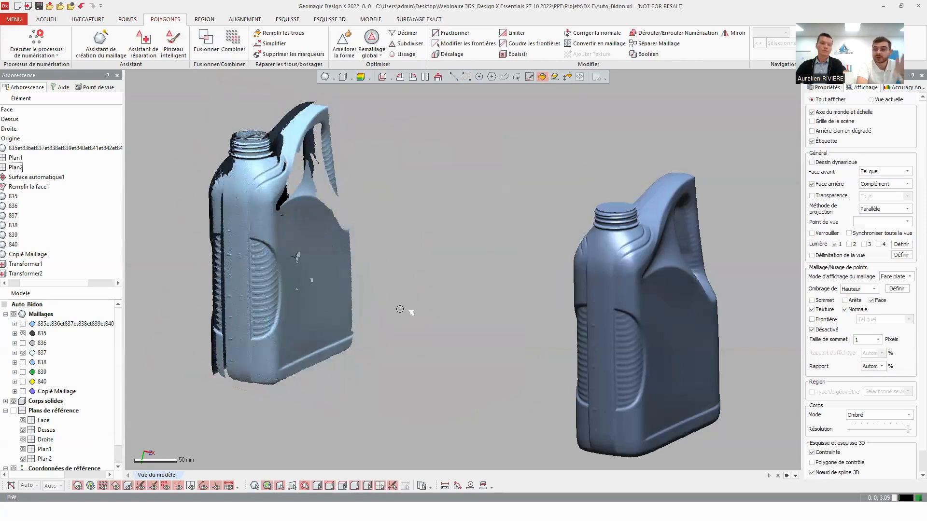
left_click(23, 343)
left_click(22, 363)
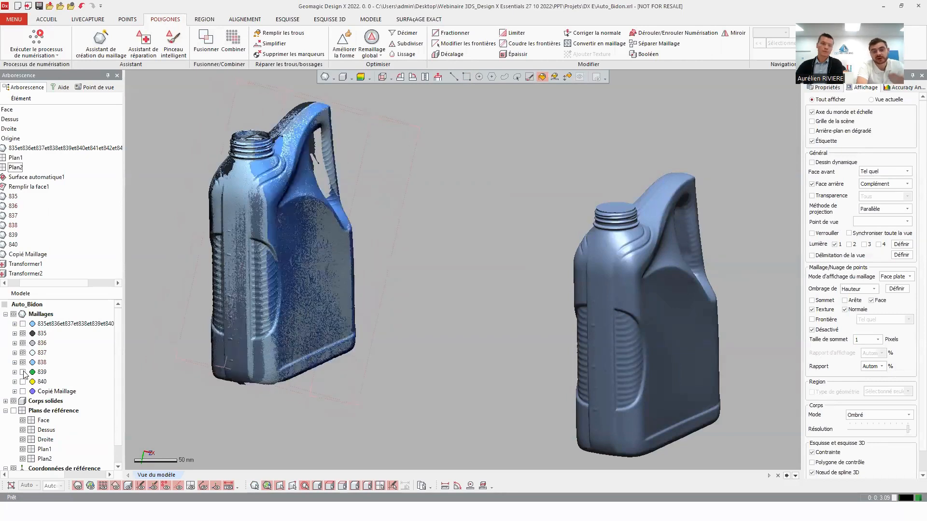
left_click(23, 372)
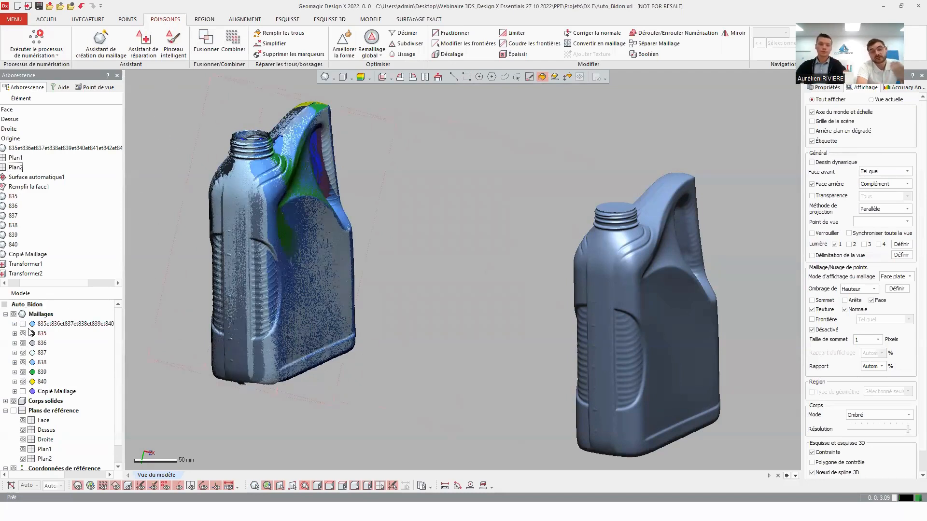
Hide individual scans 835 to 840 and show the cleaned canister mesh Copié Maillage beside the solid body.
left_click_drag(23, 333, 18, 368)
left_click(23, 382)
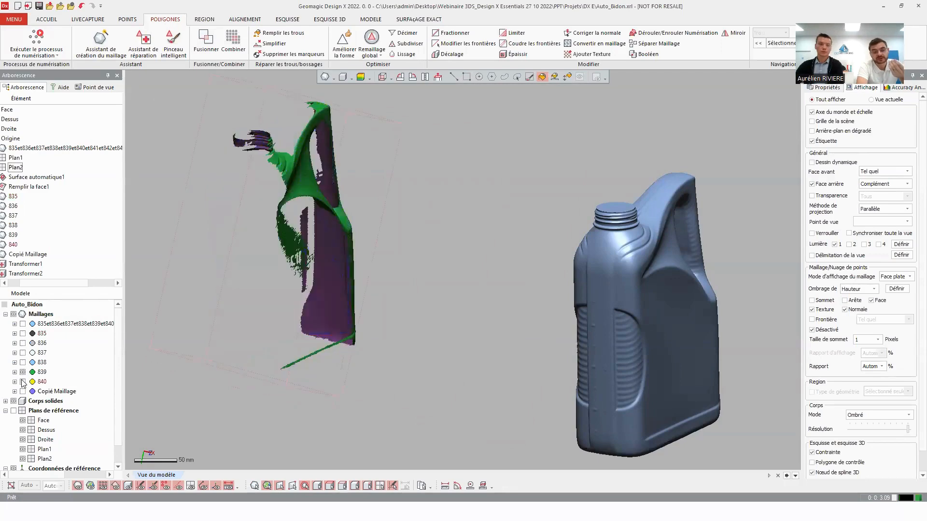
left_click(23, 372)
left_click(23, 391)
scroll(524, 262, "up", 5)
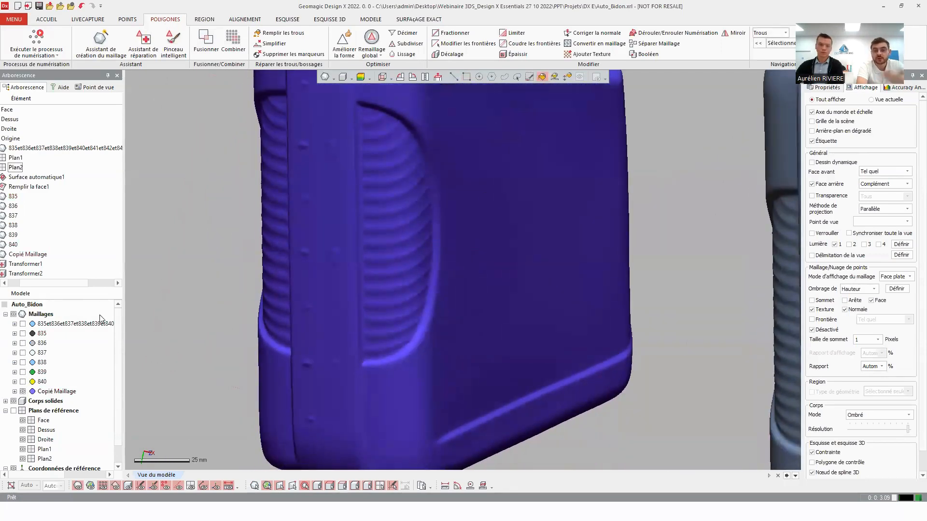
scroll(535, 242, "down", 5)
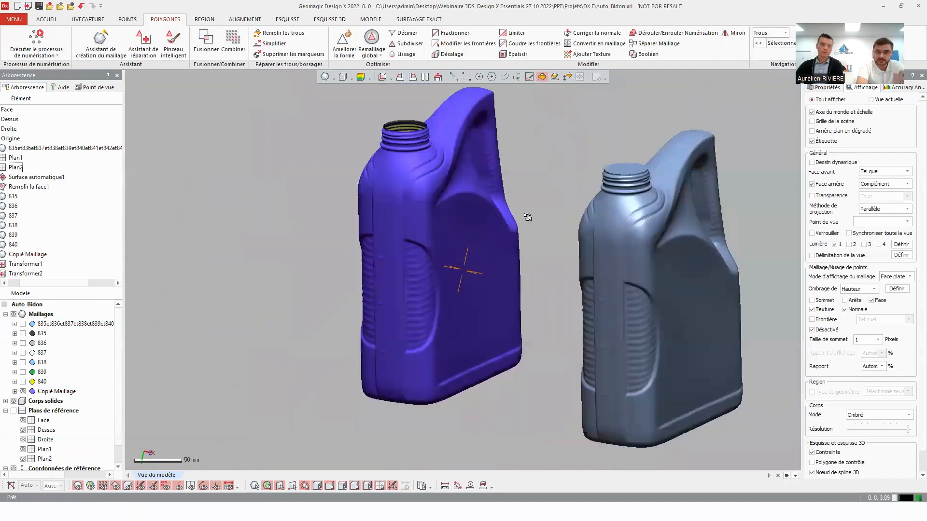
right_click_drag(527, 217, 494, 223, "ctrl")
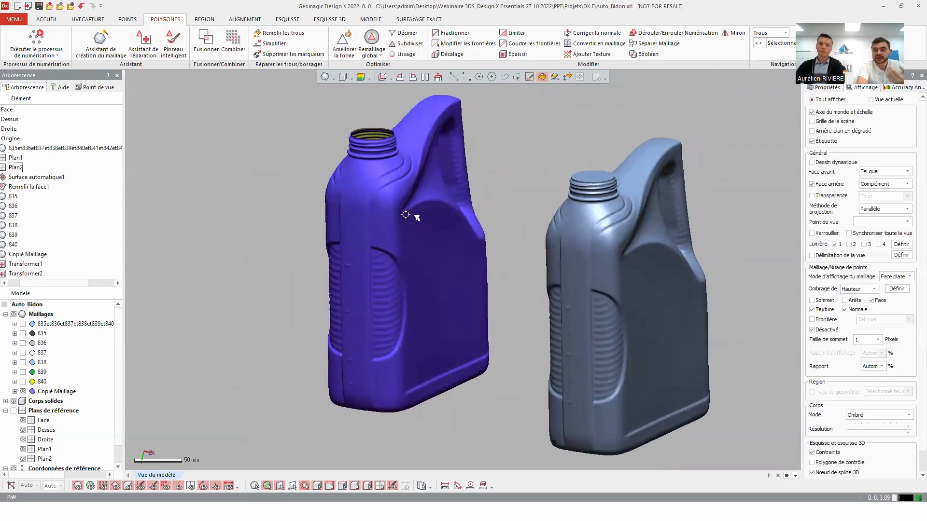
Examine the solid canister's surface patches in shaded display with visible edges, and return the body to plain shaded display.
left_click(344, 78)
left_click(343, 123)
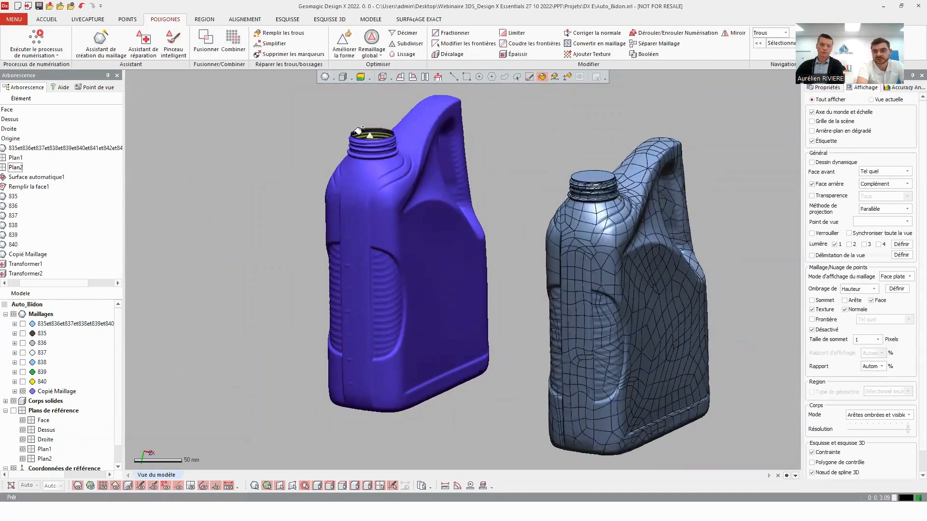
mouse_move(675, 235)
right_mouse_down()
mouse_move(500, 195)
mouse_move(609, 216)
mouse_move(638, 206)
right_mouse_up()
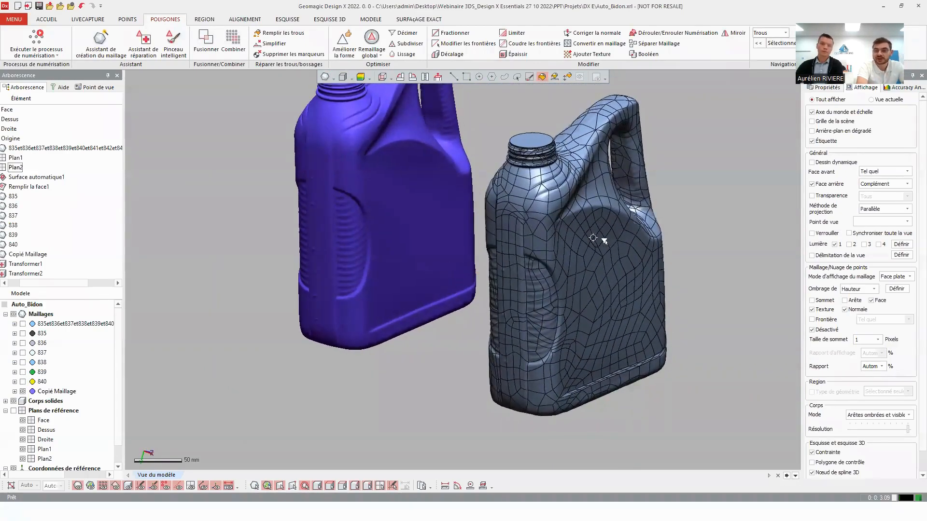
left_click(351, 77)
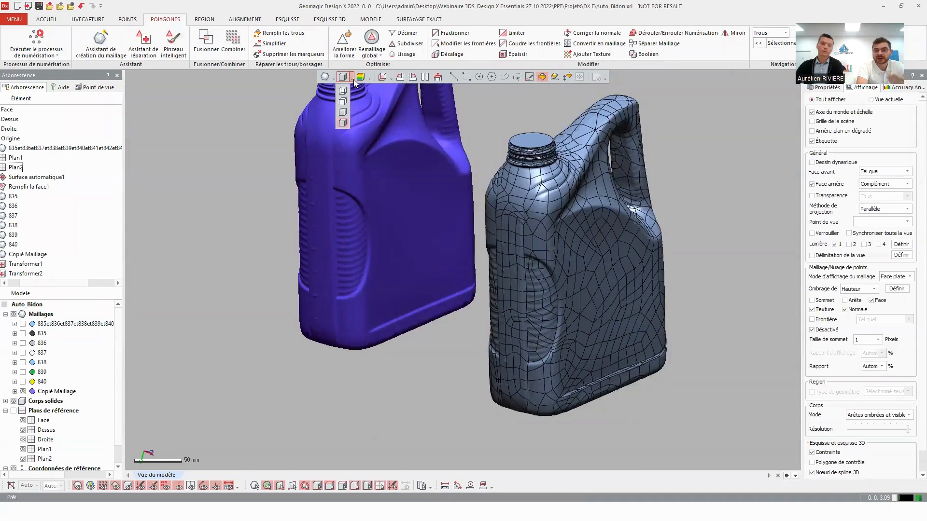
left_click(343, 112)
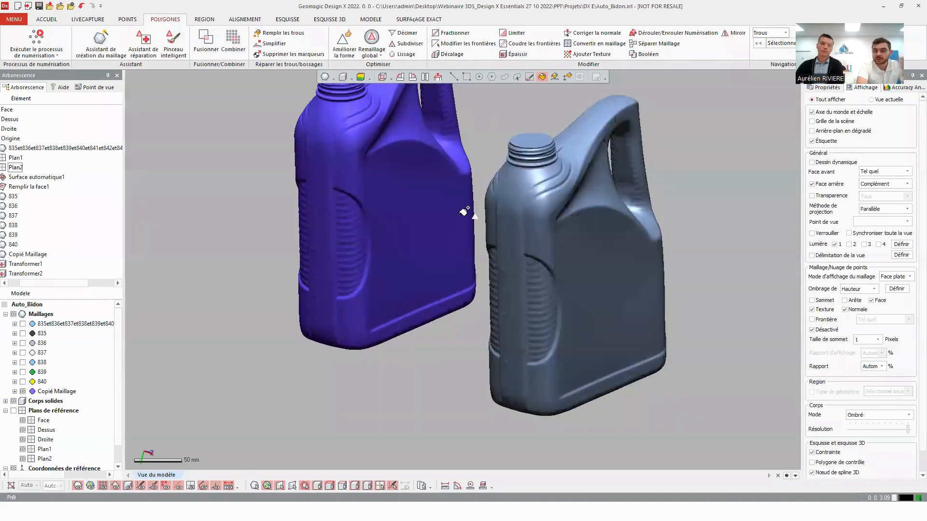
right_click_drag(464, 211, 489, 250, "ctrl")
scroll(488, 250, "down", 3)
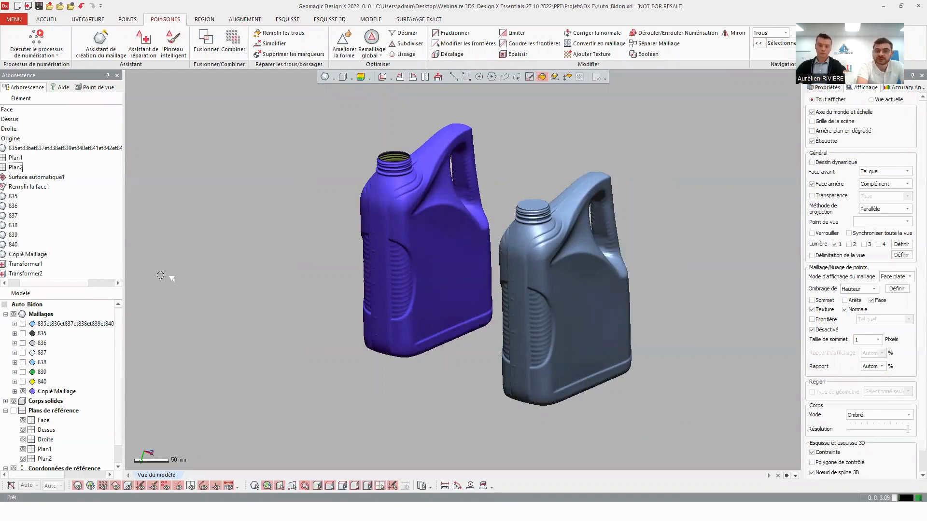
Show scans 835 to 840 again to present the raw scans, the cleaned mesh and the solid canister side by side.
left_click(22, 333)
left_click(23, 343)
left_click(23, 353)
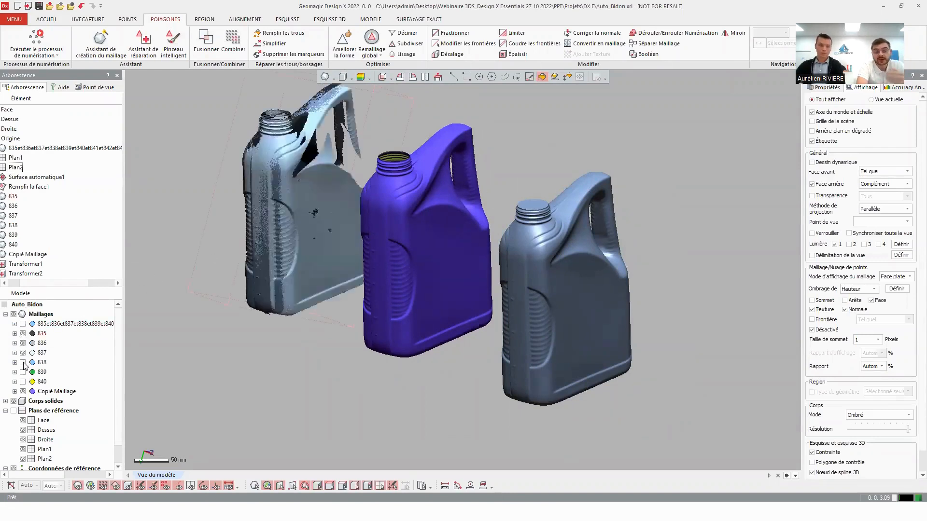
left_click(23, 363)
left_click(23, 372)
left_click(22, 382)
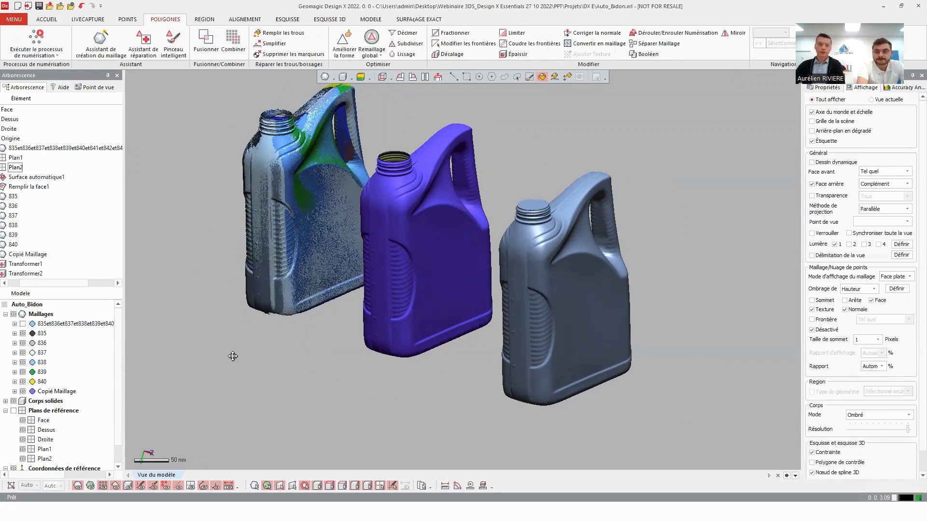
middle_click_drag(234, 352, 243, 361)
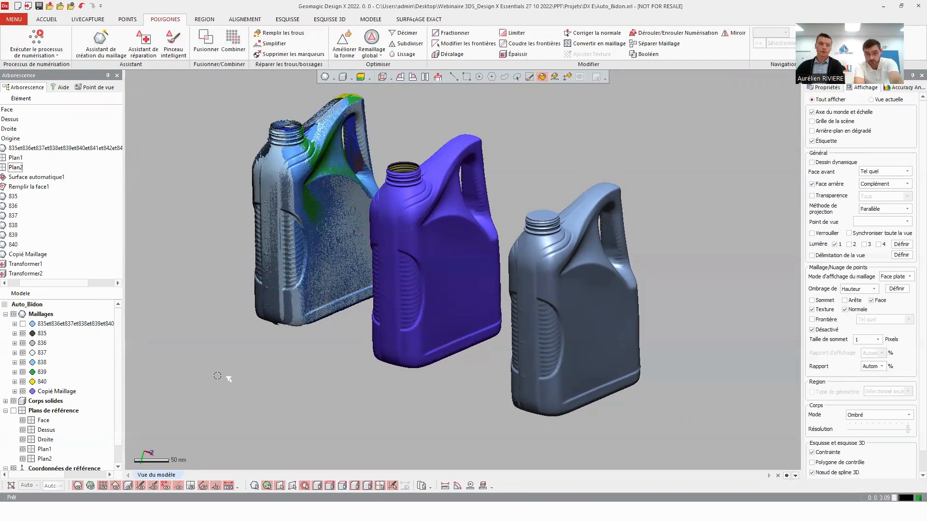
Switch to the Geomagic Design X window with the Présentation Différences project containing the Machined Block mesh.
key("alt+Tab")
key("alt+Tab")
key("alt+Tab")
key("alt+Tab")
key("alt+Tab")
key("alt+Tab")
key("alt+Tab")
key("alt+Tab")
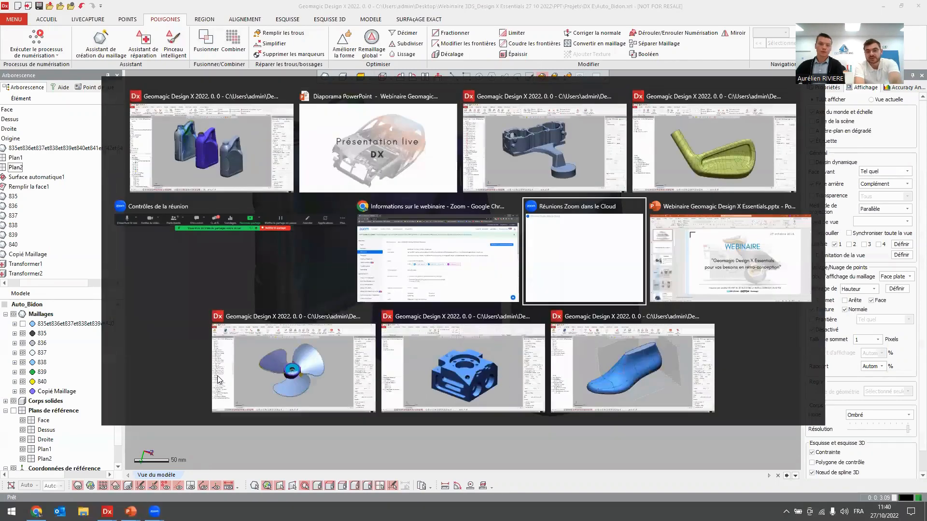
key("alt+Tab")
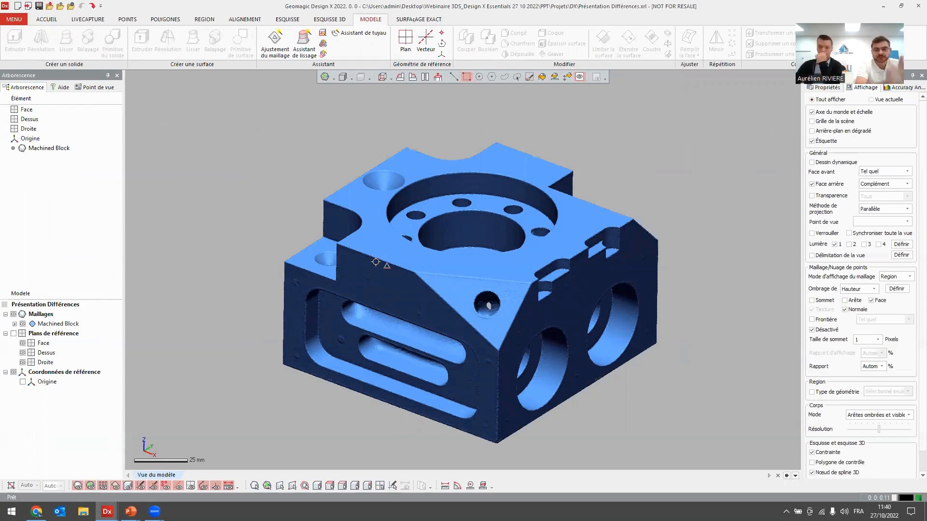
Run automatic segmentation on the Machined Block mesh at sensitivity 20 to split it into geometry regions.
left_click(197, 19)
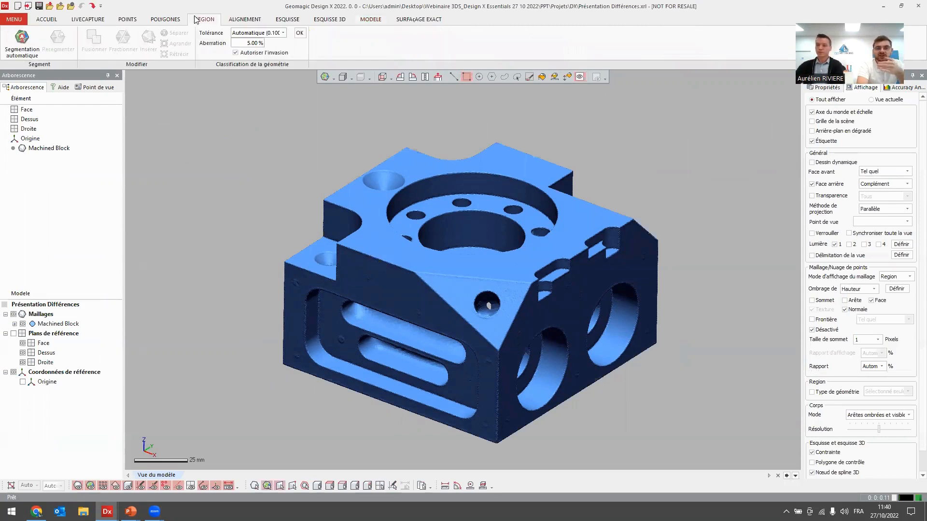
left_click(14, 53)
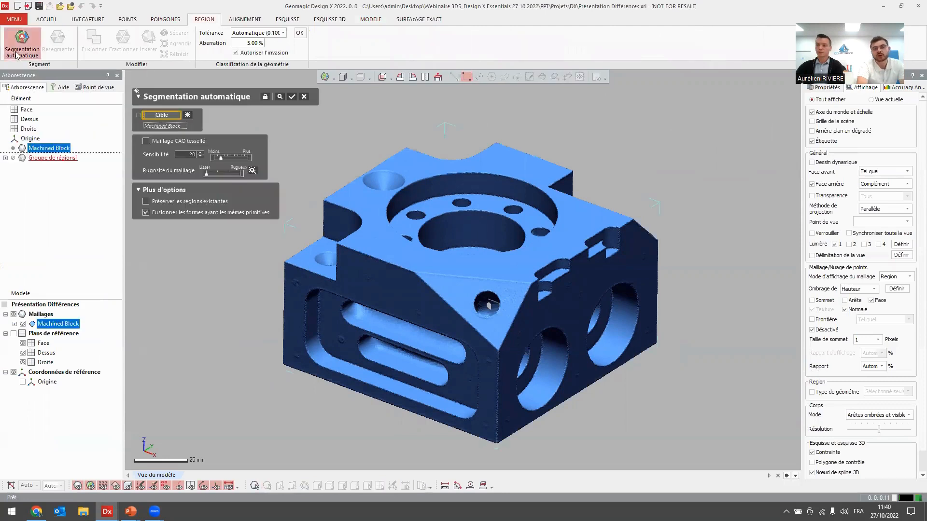
left_click(279, 97)
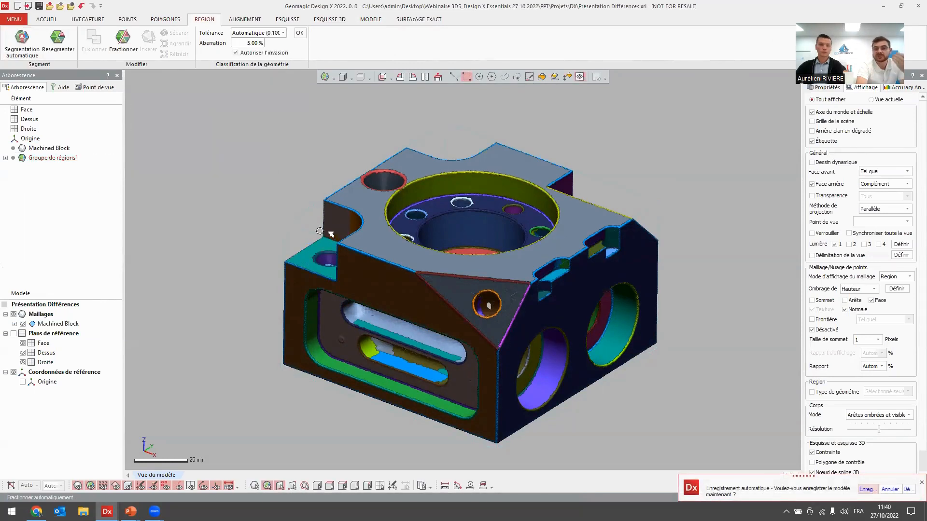
Examine the recognized geometry types of the block's side, top, chamfer and bore regions, and keep the project window maximized.
left_click(373, 279)
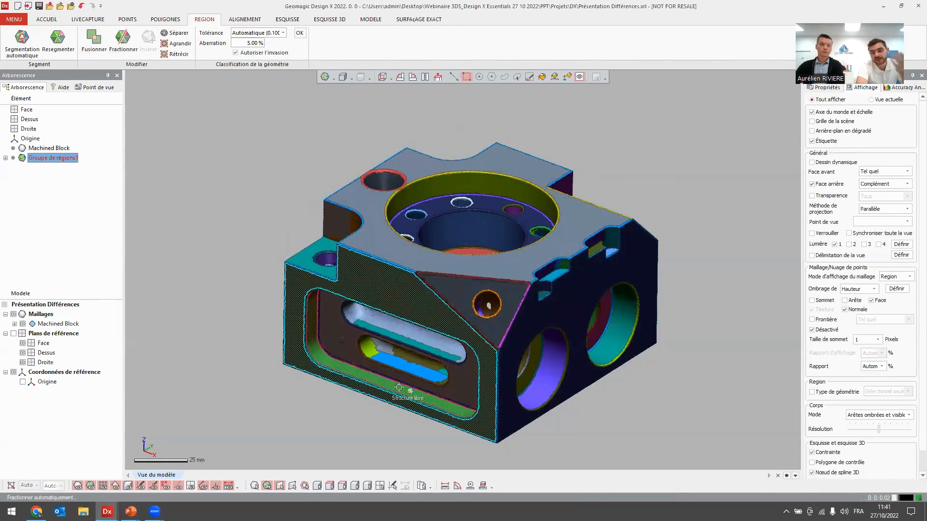
left_click(299, 373)
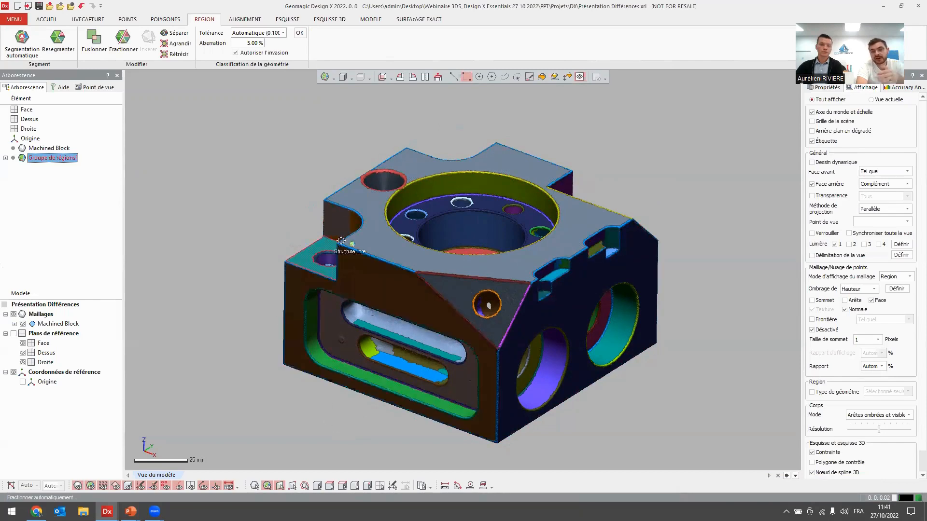
left_click(383, 247)
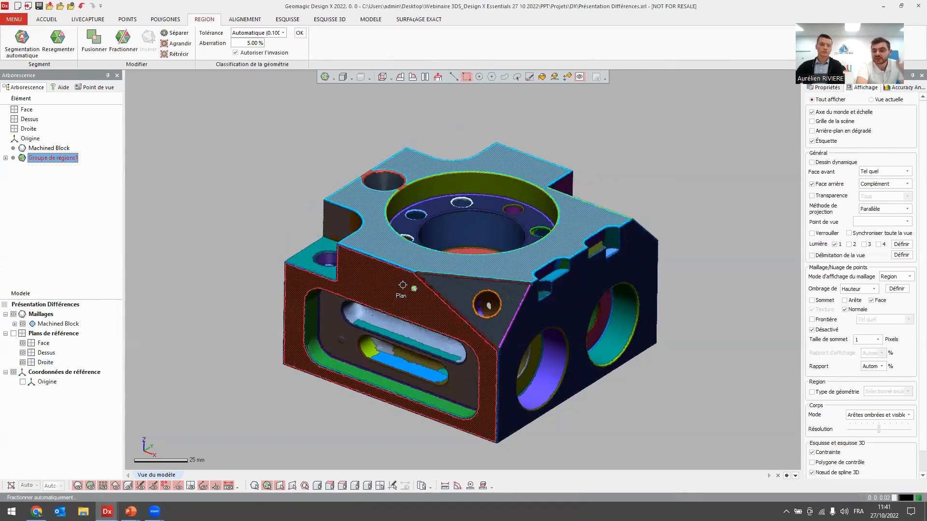
left_click(456, 379)
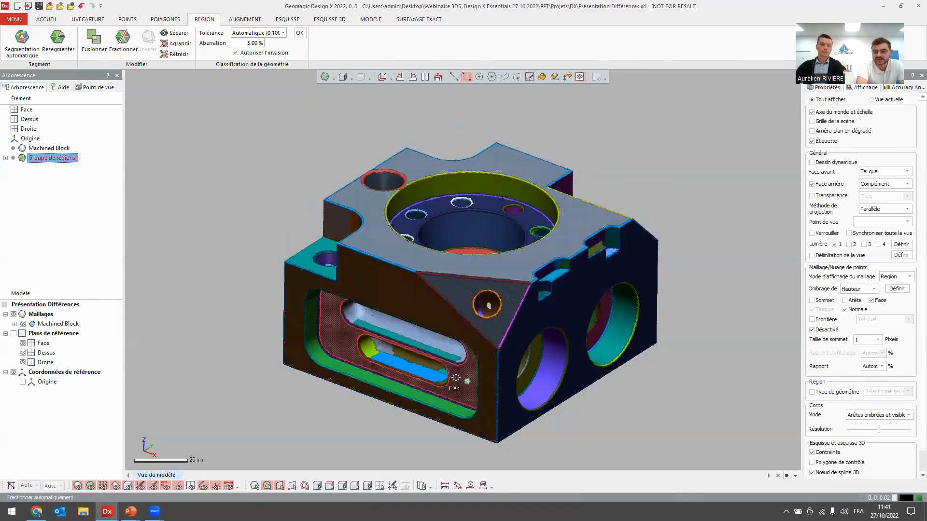
left_click(458, 286)
left_click(551, 367)
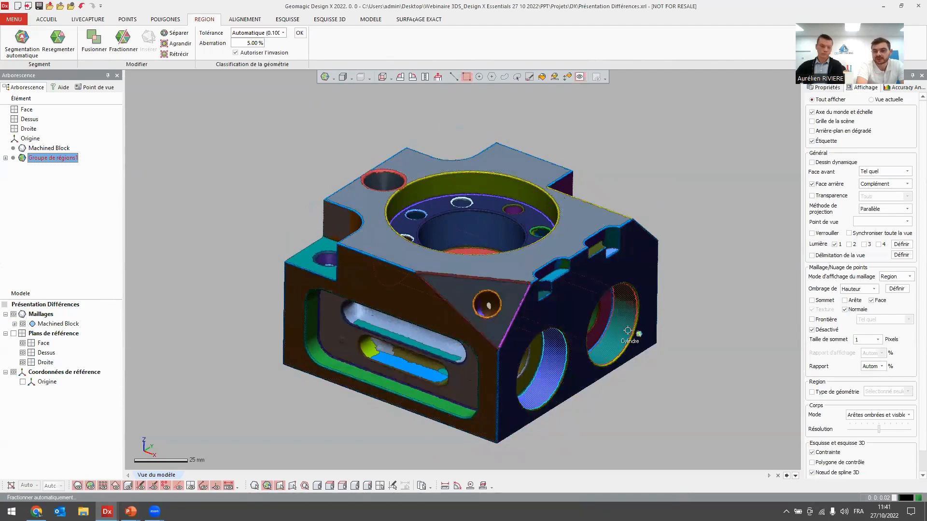
left_click(229, 287)
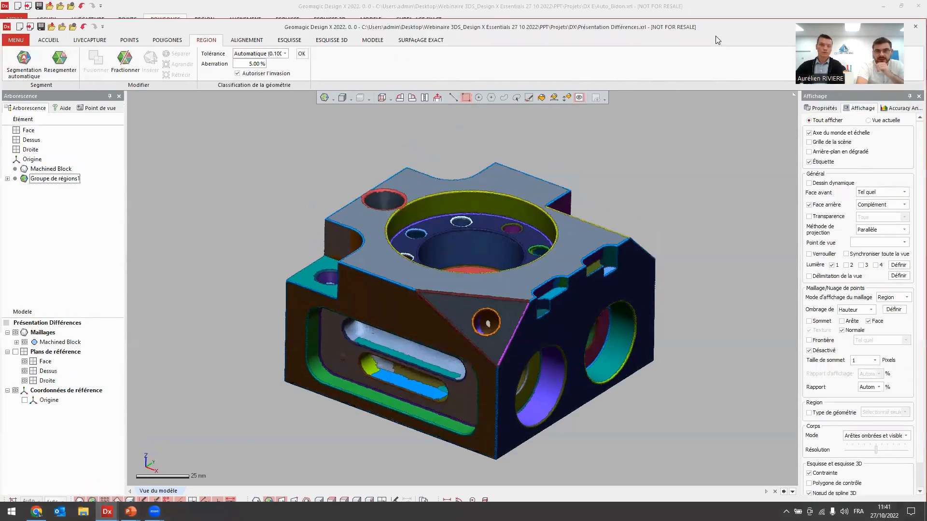
double_click(743, 32)
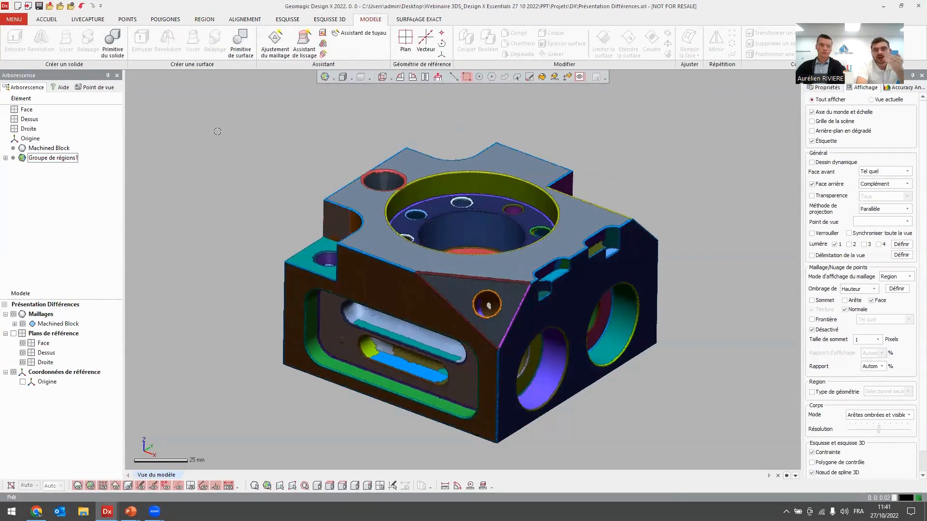
Create a plane surface primitive from the triangular chamfer region of the block with a 40 % extension ratio.
left_click(235, 53)
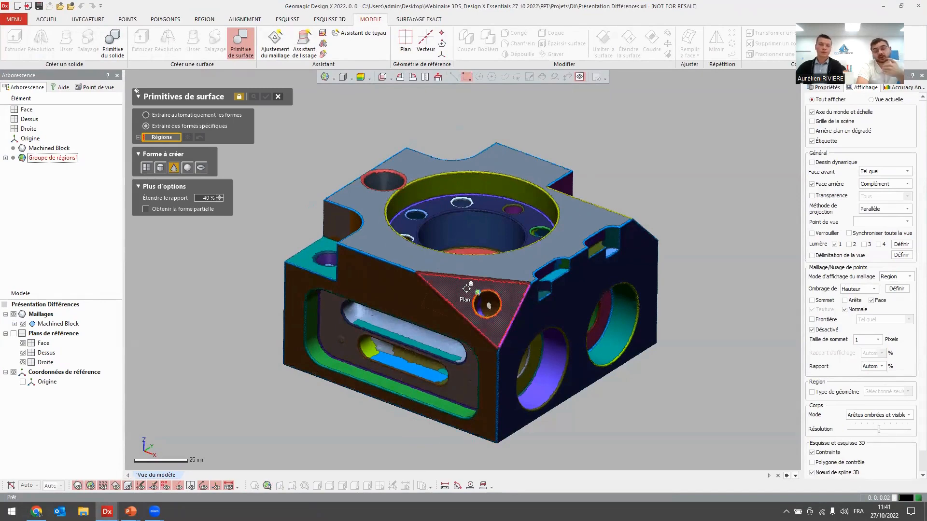
left_click(147, 167)
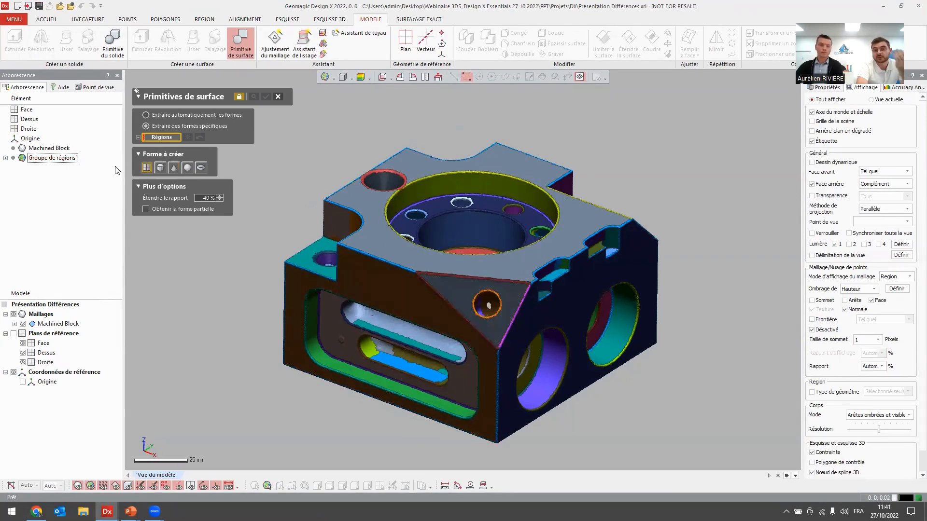
left_click(445, 288)
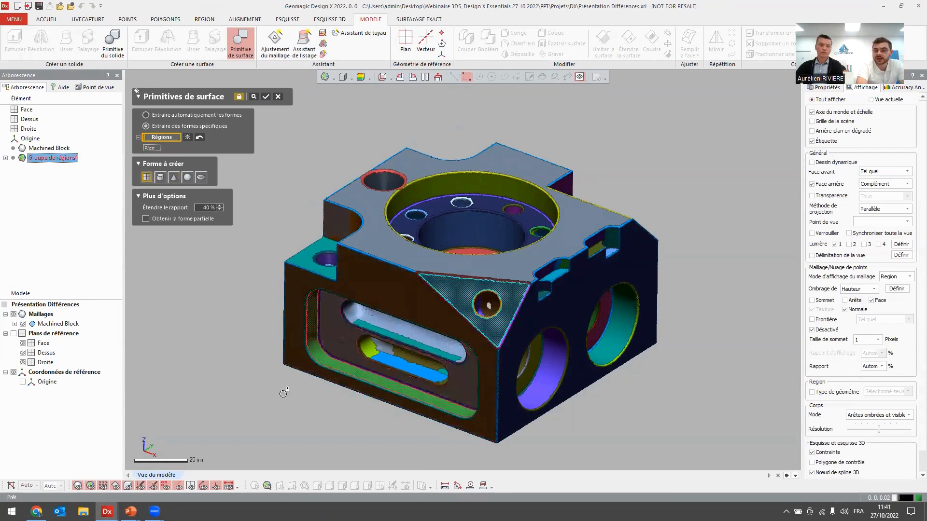
left_click(255, 98)
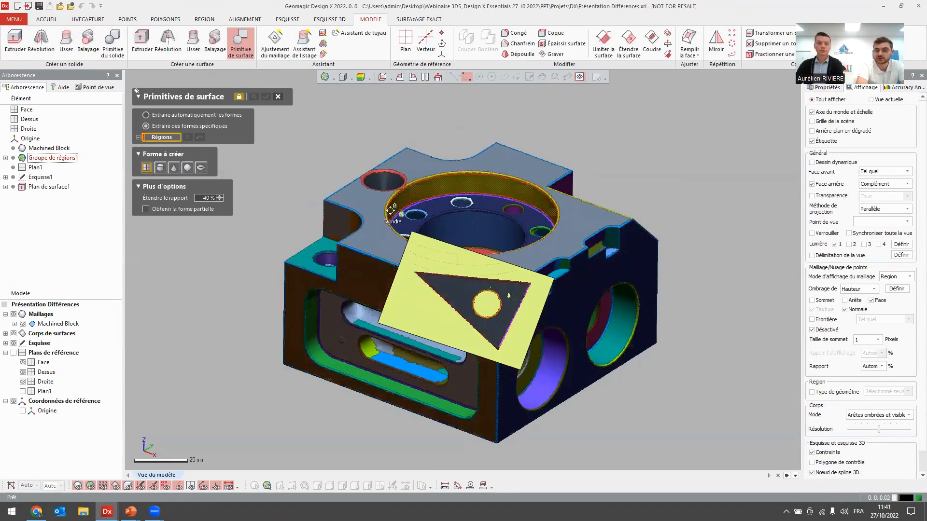
Create a cylinder surface primitive from the wall region of the block's large top bore with a 40 % extension ratio.
left_click(422, 198)
left_click(160, 178)
left_click(255, 97)
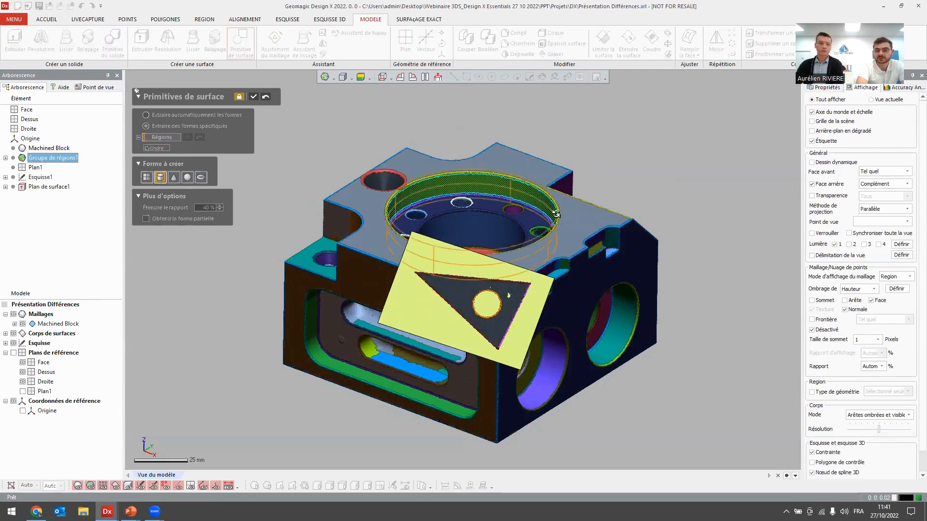
left_click(252, 97)
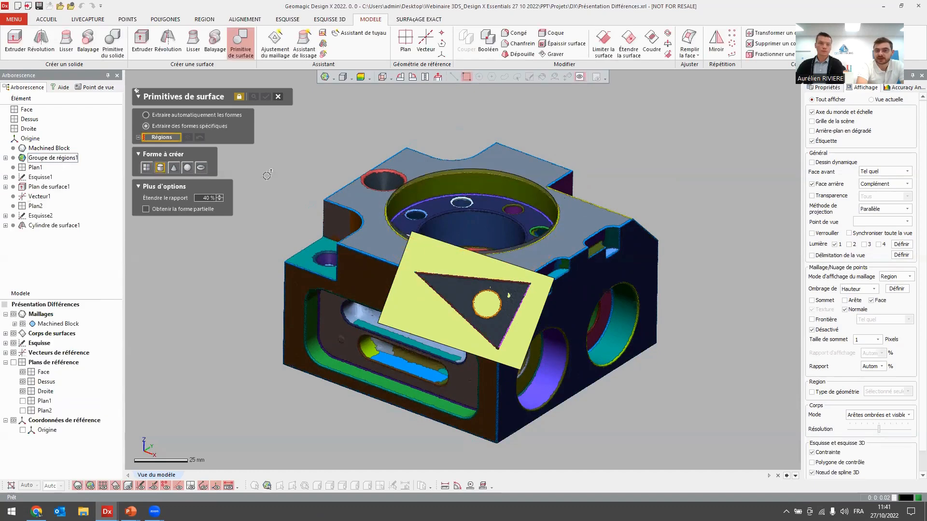
Hide the surface bodies and select the block's four outer walls as the side regions of an Extrusion Wizard.
left_click(277, 95)
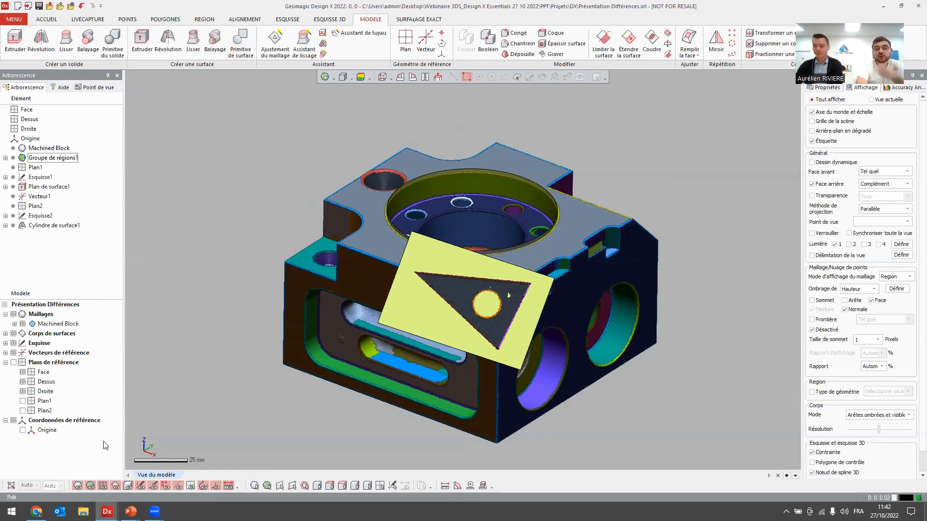
left_click(14, 334)
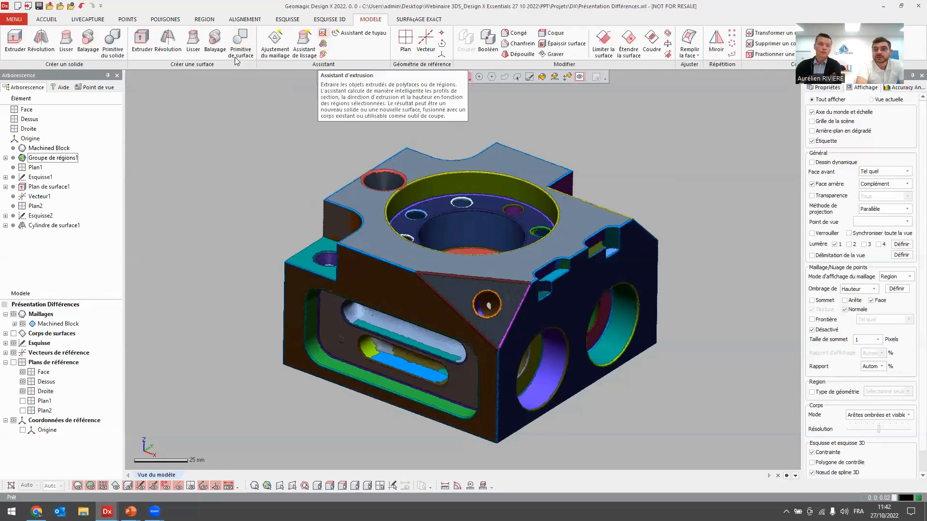
left_click(323, 32)
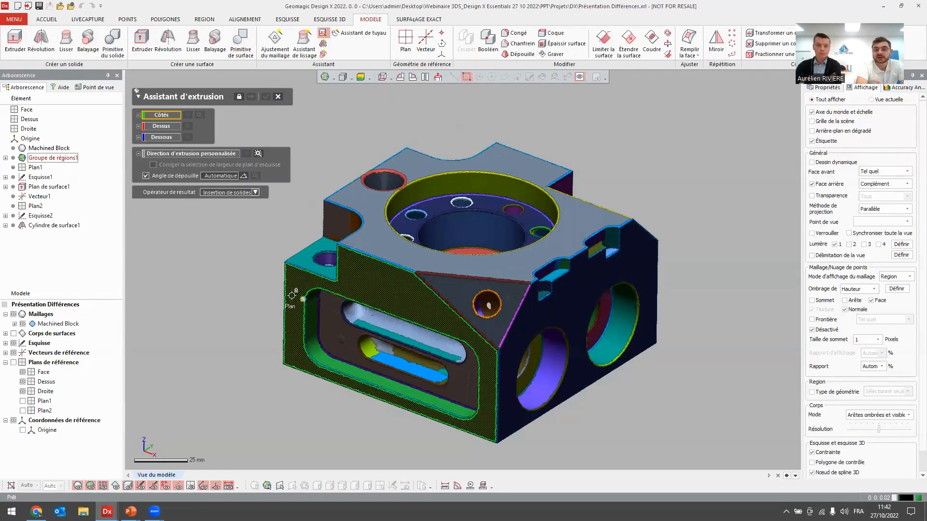
left_click(496, 306)
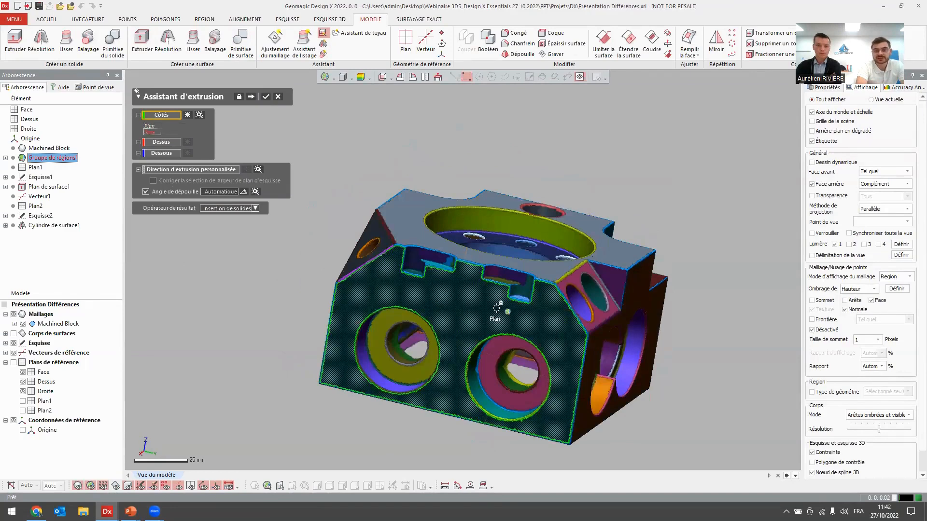
left_click(464, 336)
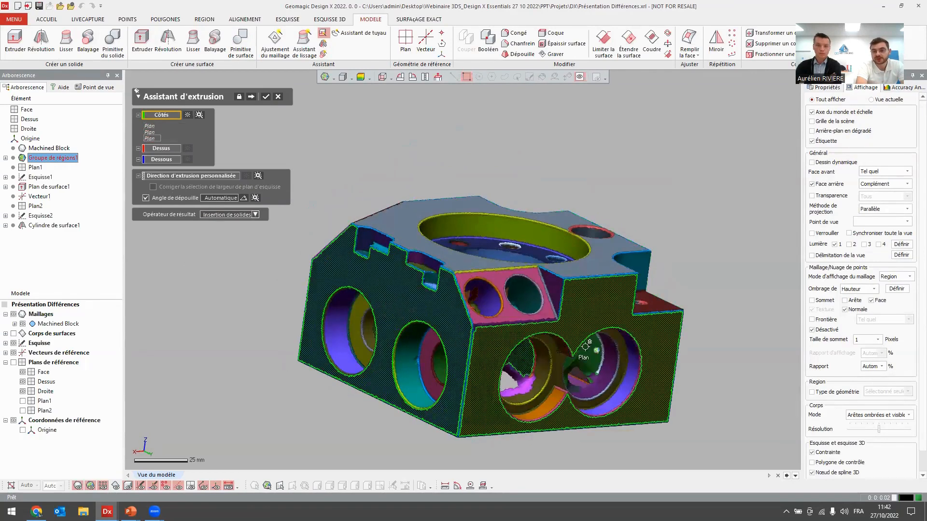
left_click(551, 333)
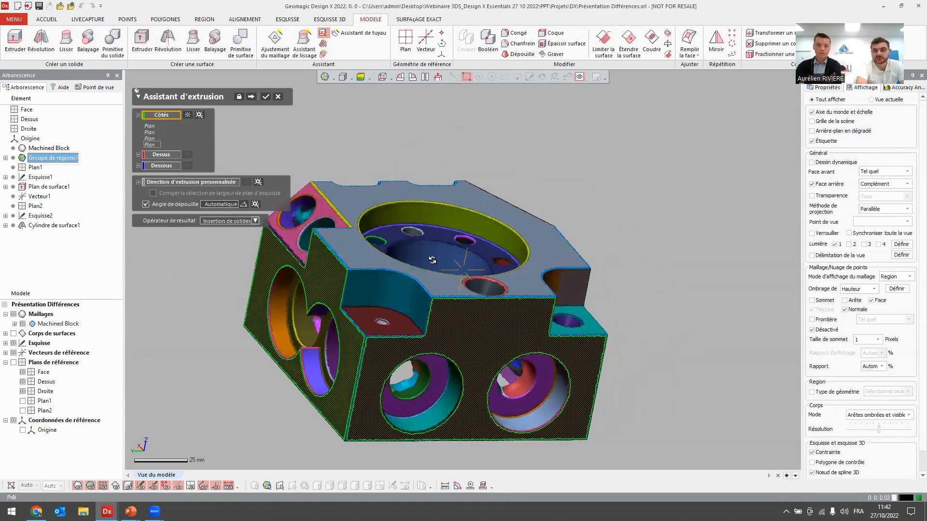
Assign the block's top and bottom regions as the extrusion limits and create the extrusion as an inserted solid.
left_click(161, 154)
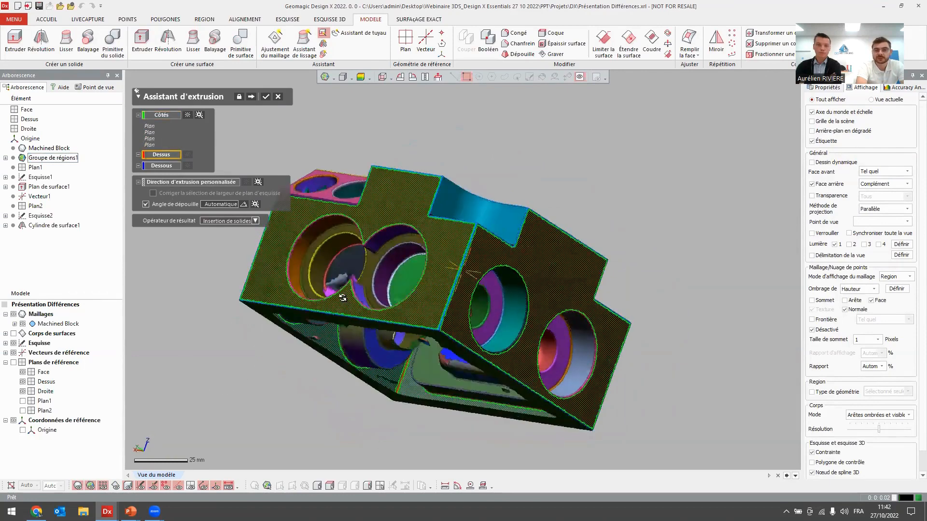
left_click(276, 258)
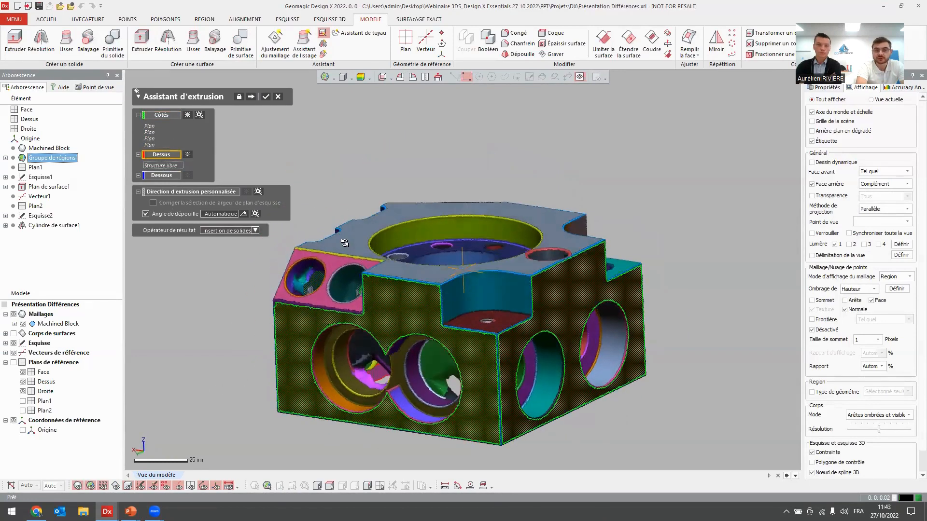
left_click(187, 154)
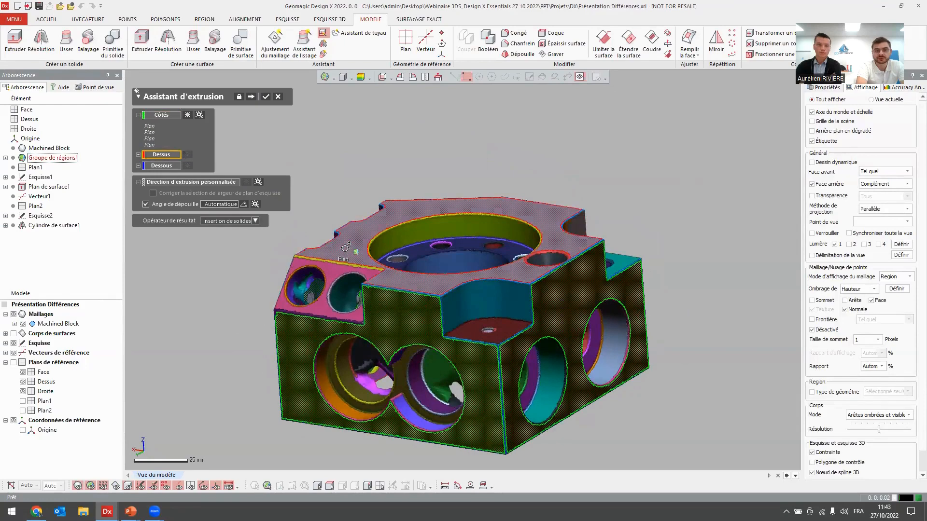
left_click(169, 176)
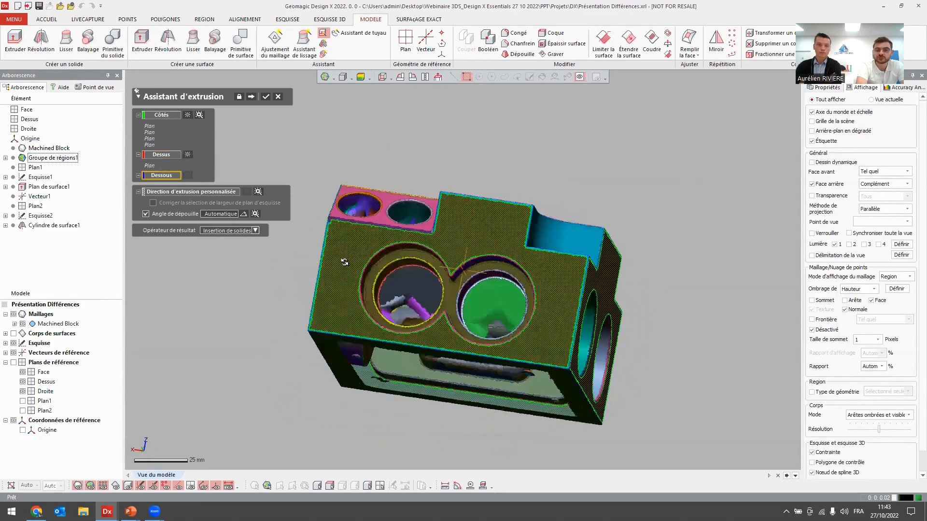
left_click(350, 223)
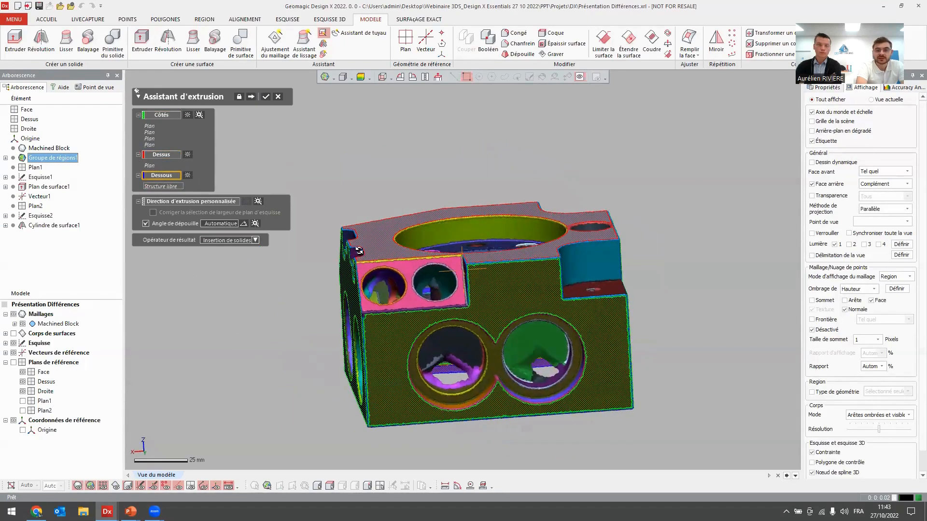
left_click(251, 96)
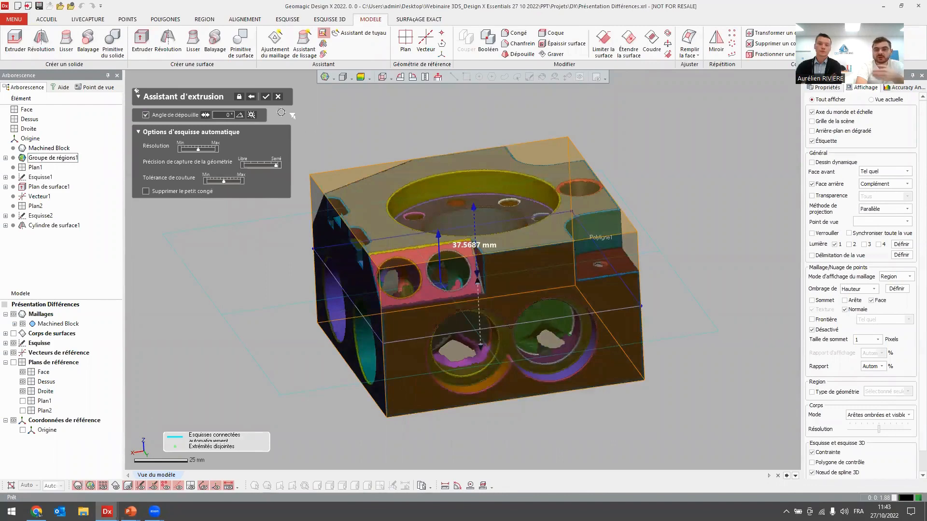
left_click(267, 95)
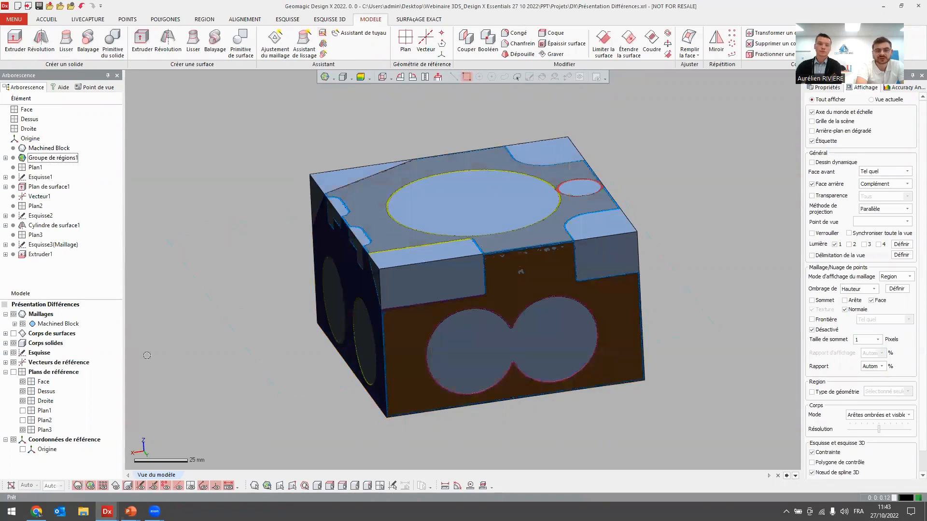
Examine the extrusion's rectangular base sketch normal to its plane with the mesh hidden, and exit the sketch.
left_click(5, 343)
left_click(48, 352)
key("Escape")
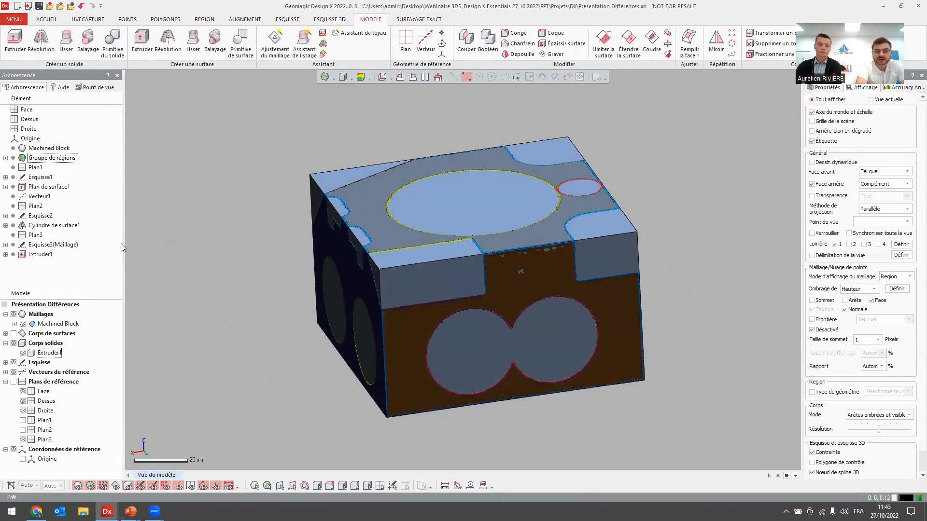
double_click(38, 244)
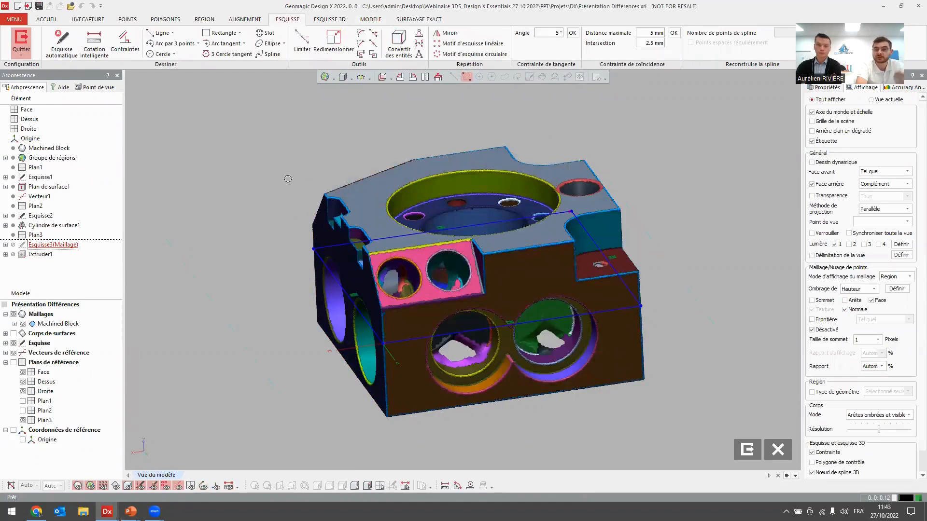
key("ctrl+1")
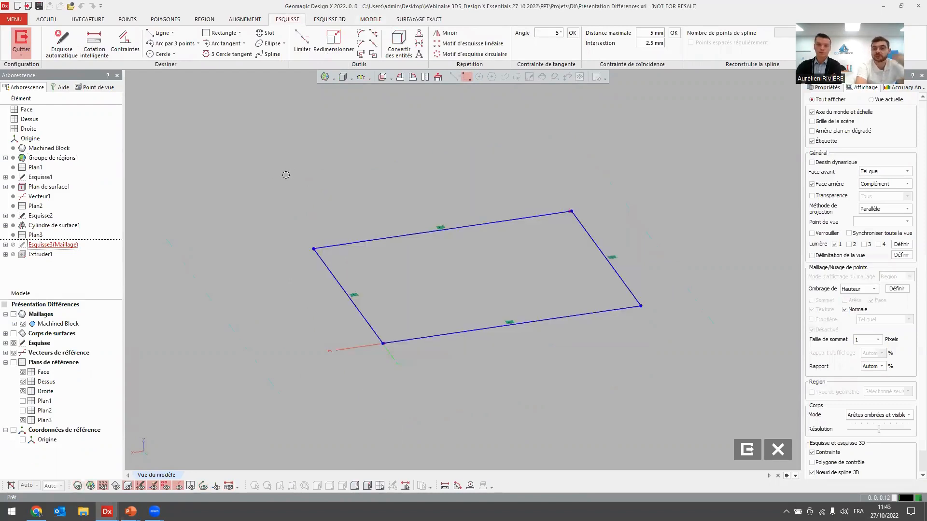
left_click(437, 76)
scroll(571, 282, "down", 1)
right_click_drag(571, 281, 633, 247)
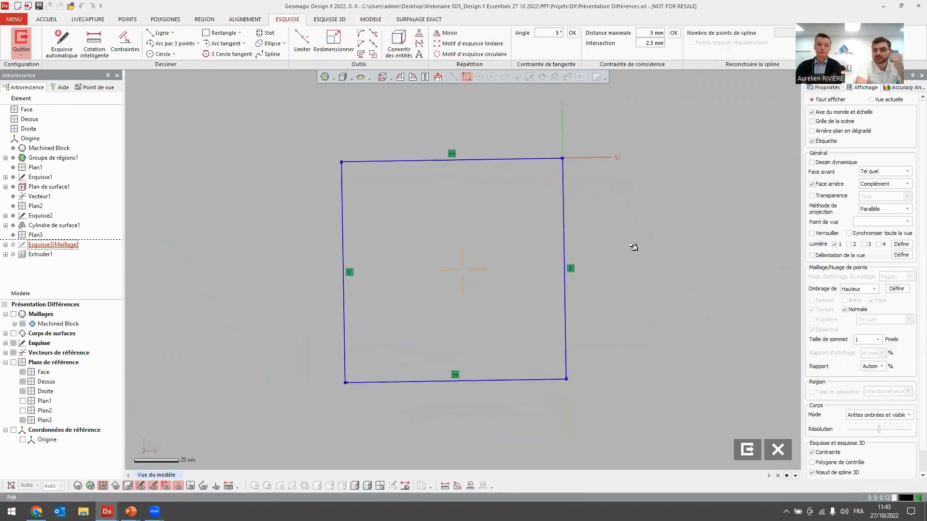
left_click(745, 450)
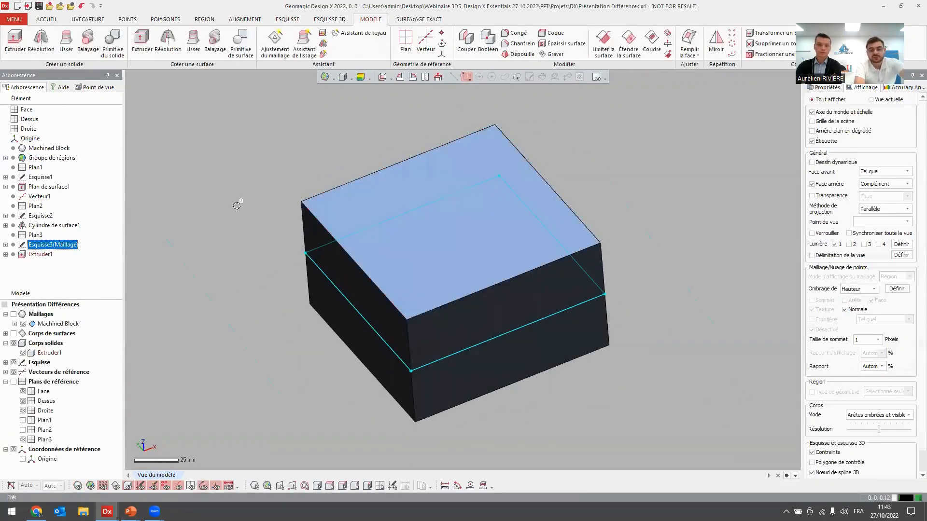
Show the Machined Block mesh with its regions again and hide the solid bodies.
key("ctrl+1")
scroll(336, 255, "up", 1)
scroll(337, 254, "up", 2)
scroll(341, 215, "down", 2)
right_click_drag(419, 215, 414, 213)
right_click_drag(414, 213, 392, 231, "ctrl")
key("ctrl+5")
left_click(340, 162)
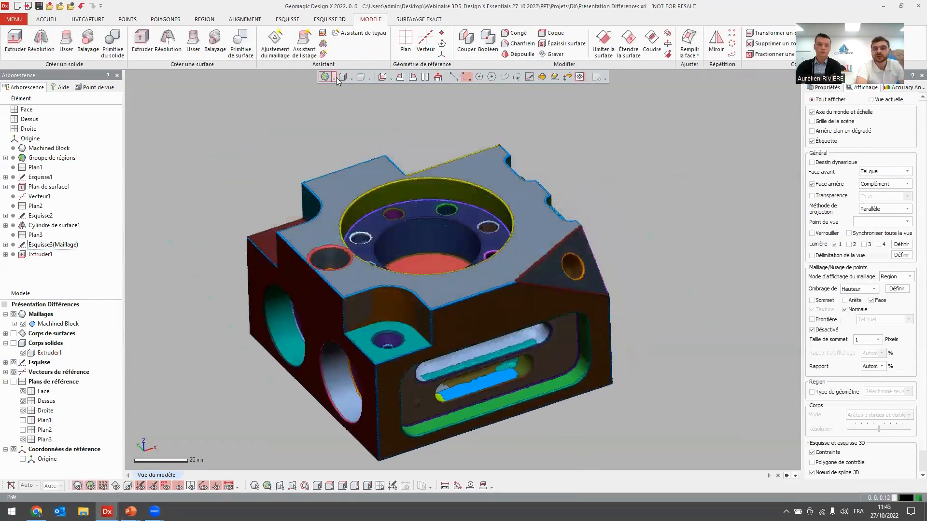
Select the two cylindrical walls and two flat floor regions of the large top bore as Revolution Wizard targets.
left_click(323, 46)
scroll(444, 232, "up", 6)
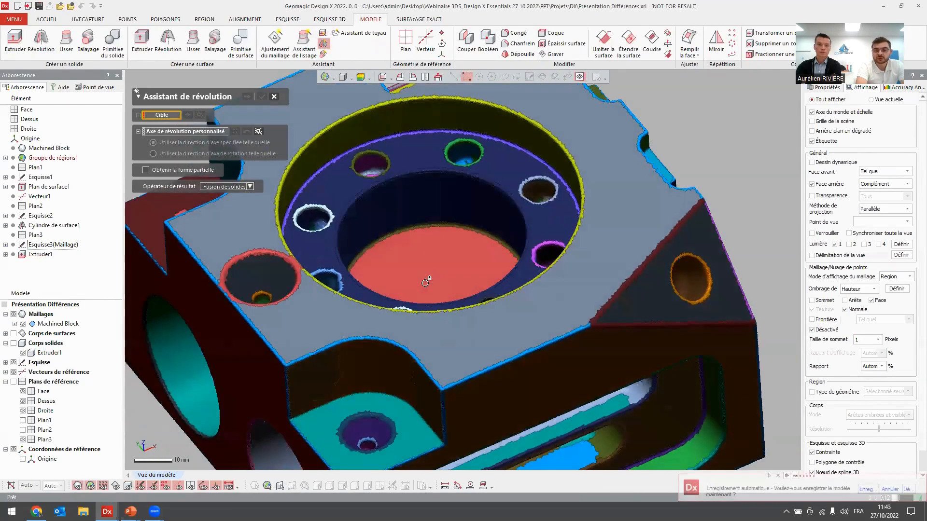
left_click(403, 125)
left_click(409, 167)
left_click(413, 207)
left_click(416, 250)
scroll(312, 220, "down", 4)
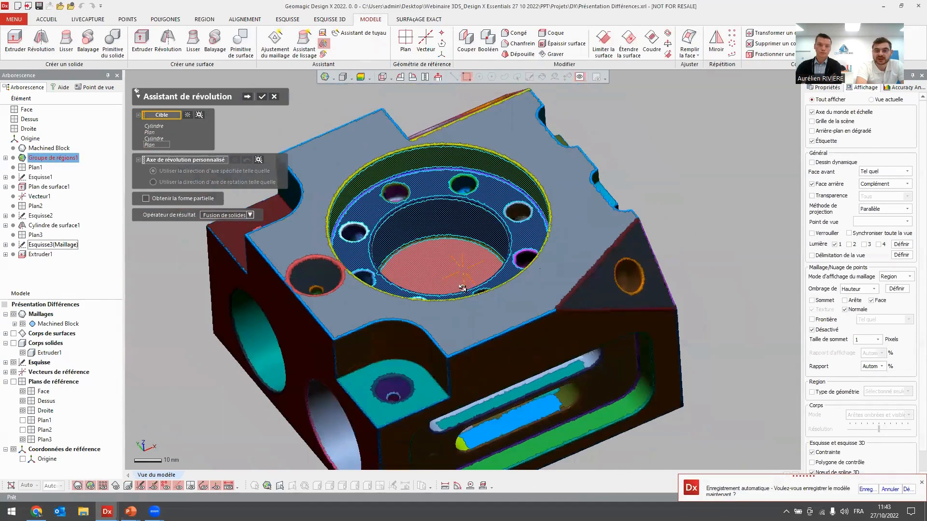
Set the result operator to Coupe solide and cut the 360° revolved bore from the block solid.
left_click(218, 215)
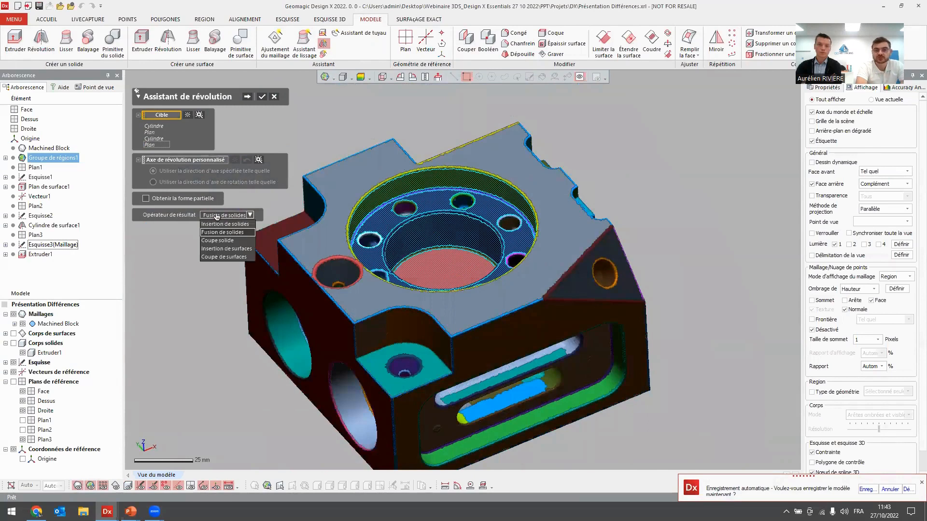
left_click(218, 242)
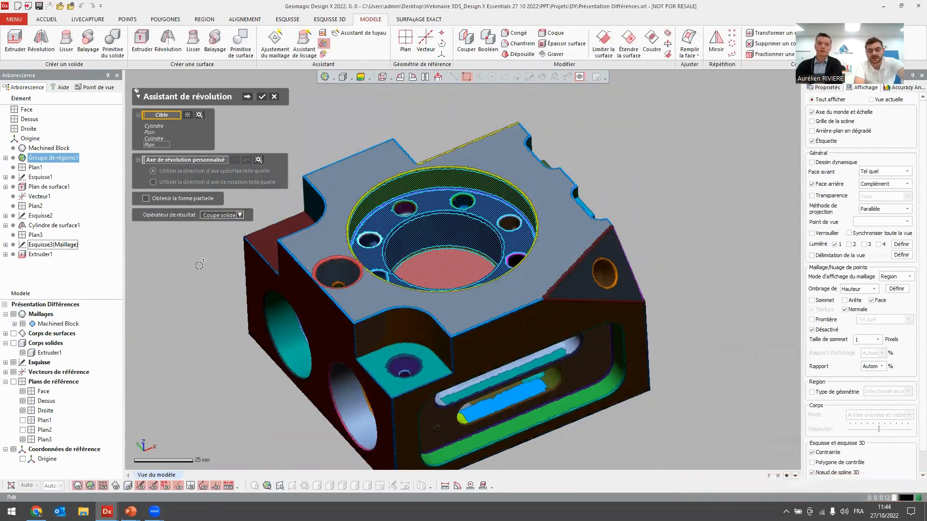
left_click(246, 97)
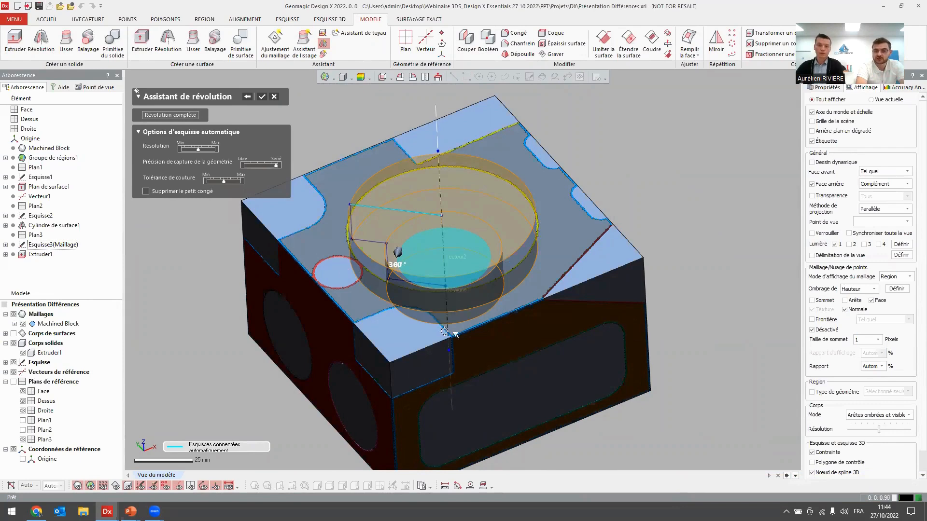
right_click_drag(408, 334, 435, 269)
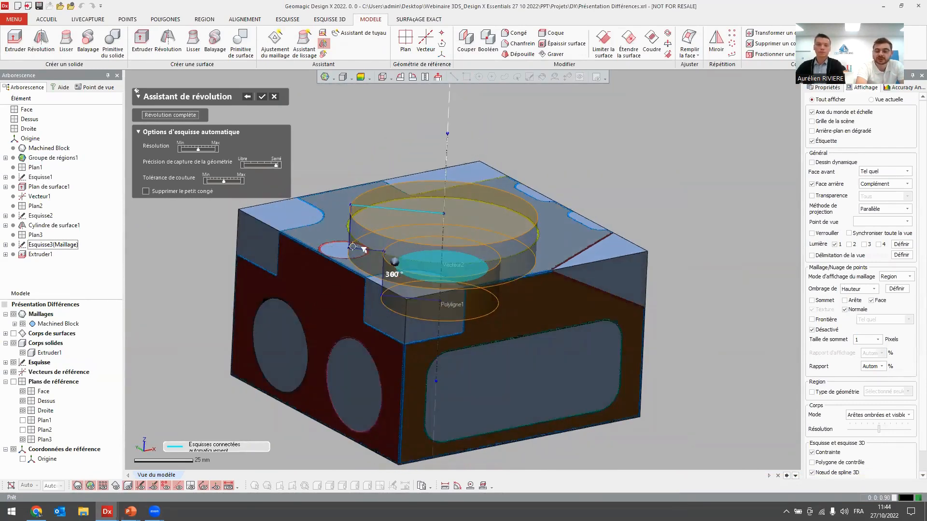
right_click_drag(401, 184, 298, 109)
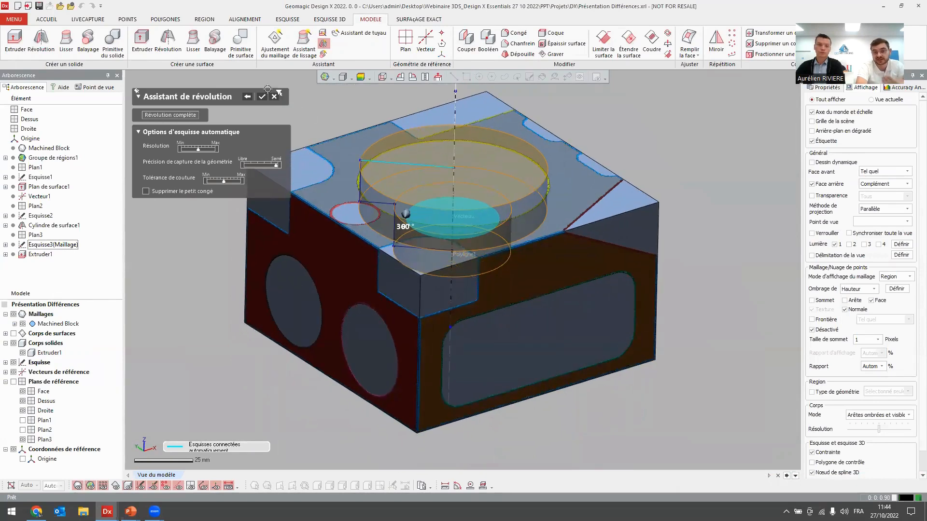
left_click(261, 97)
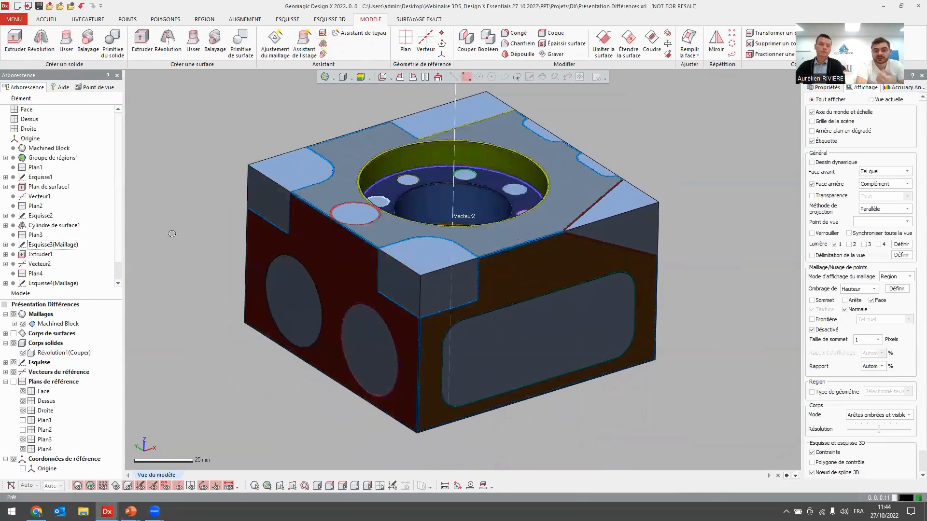
Examine the bored solid against the mesh, including its body deviation colour map, and turn the map off.
key("ctrl+1")
key("ctrl+1")
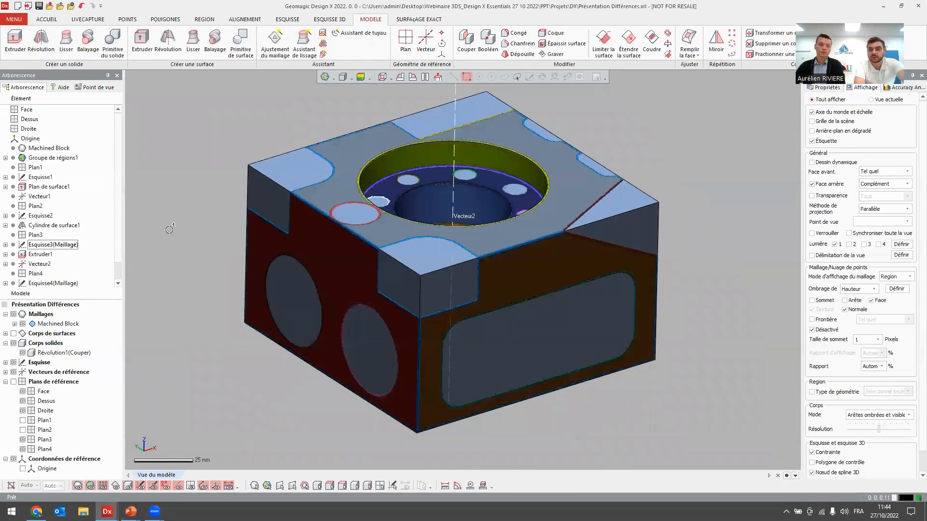
right_click_drag(320, 248, 477, 224)
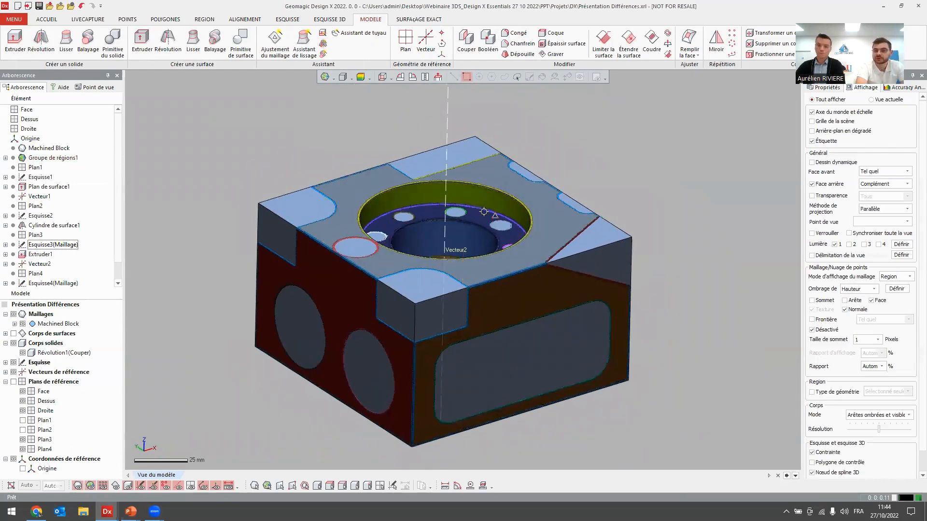
scroll(387, 273, "up", 3)
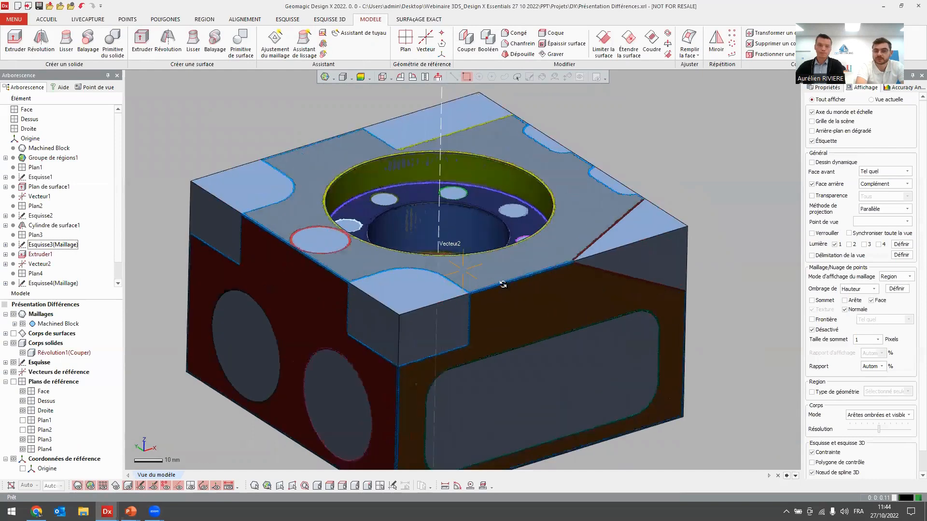
left_click(894, 89)
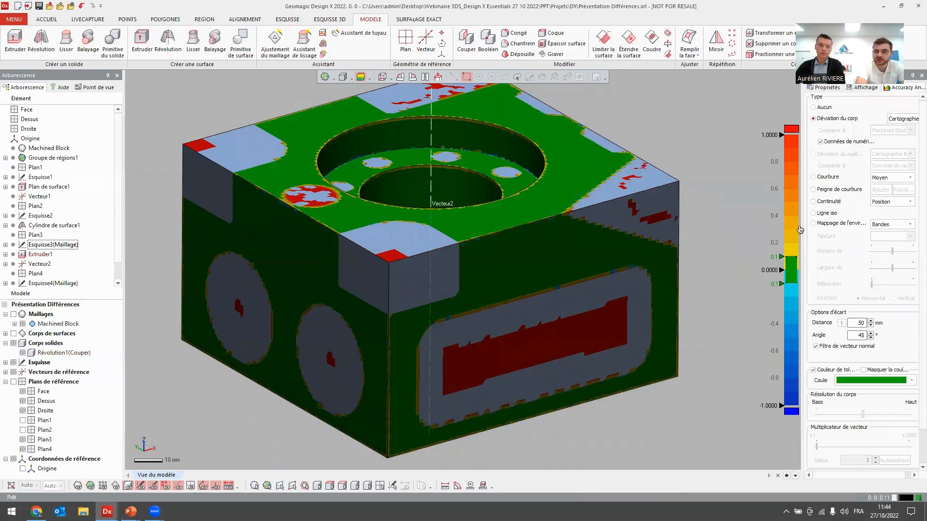
left_click(813, 107)
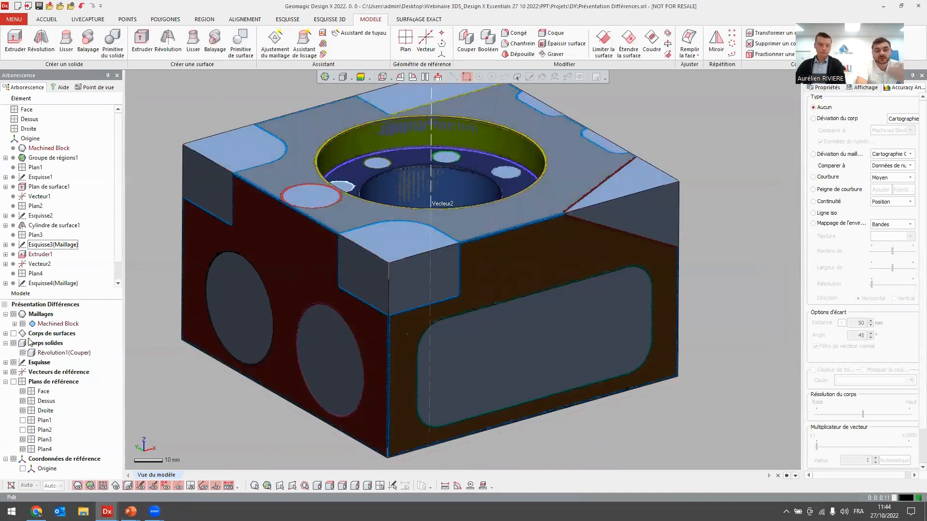
Cut the block solid with the inclined corner surface Plan de surface1, keeping the main body, and hide the surface bodies.
left_click(13, 334)
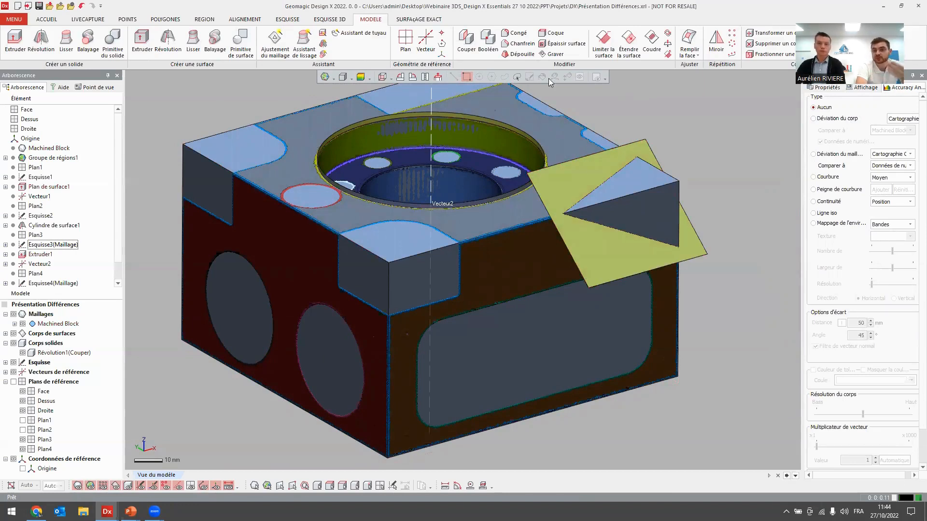
left_click(467, 48)
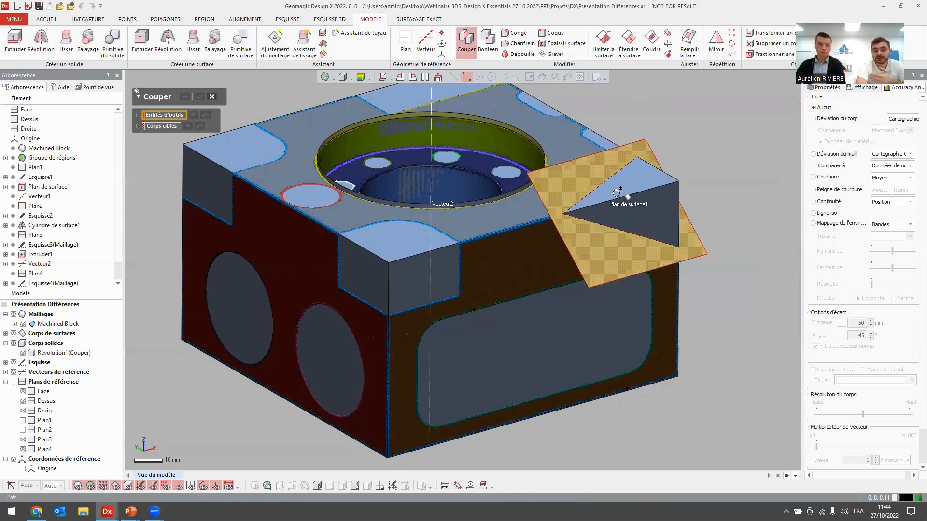
left_click(597, 182)
left_click(597, 182)
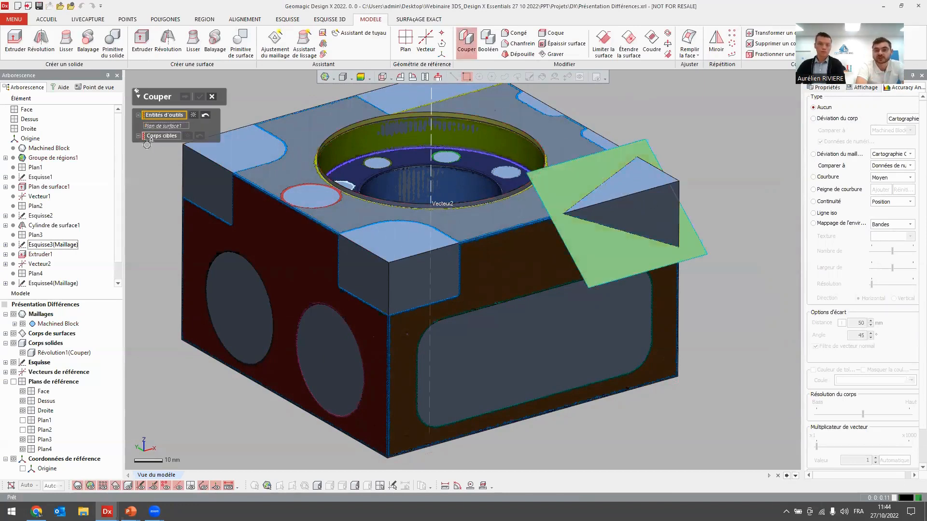
left_click(206, 150)
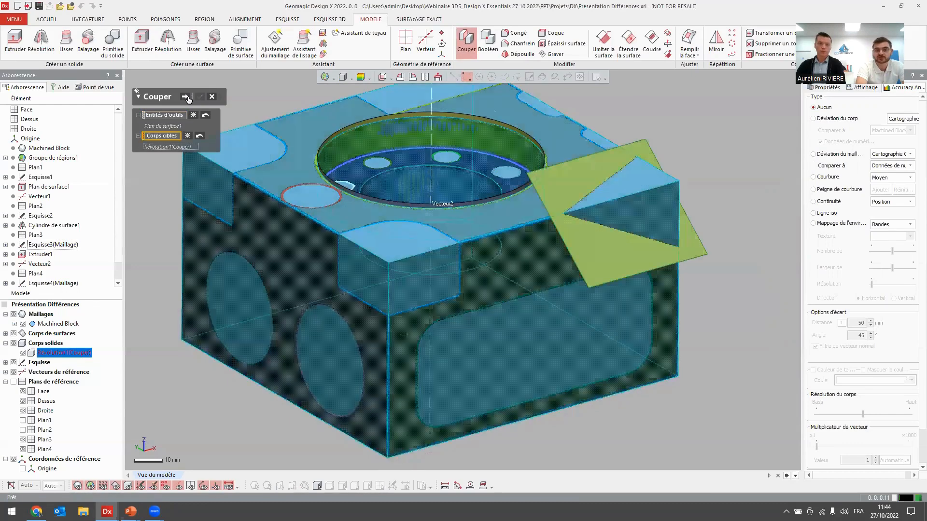
left_click(185, 97)
left_click(238, 121)
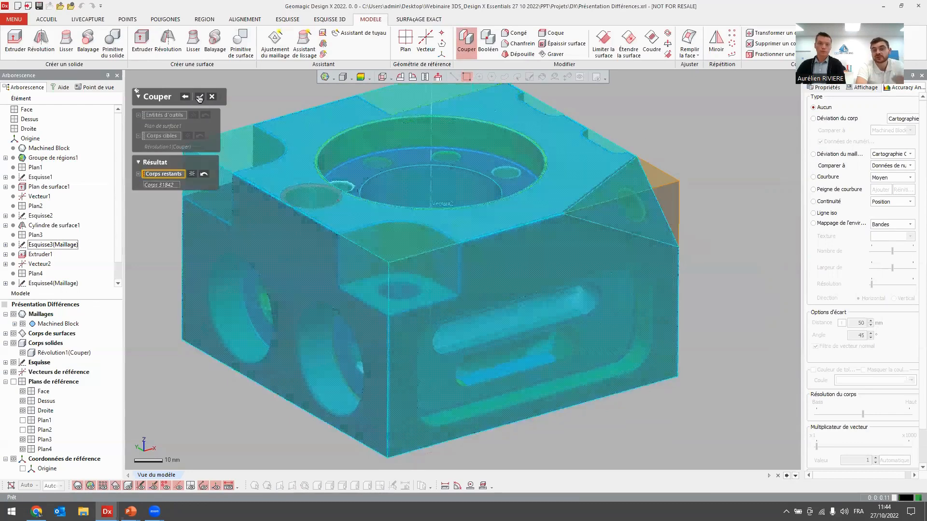
left_click(199, 97)
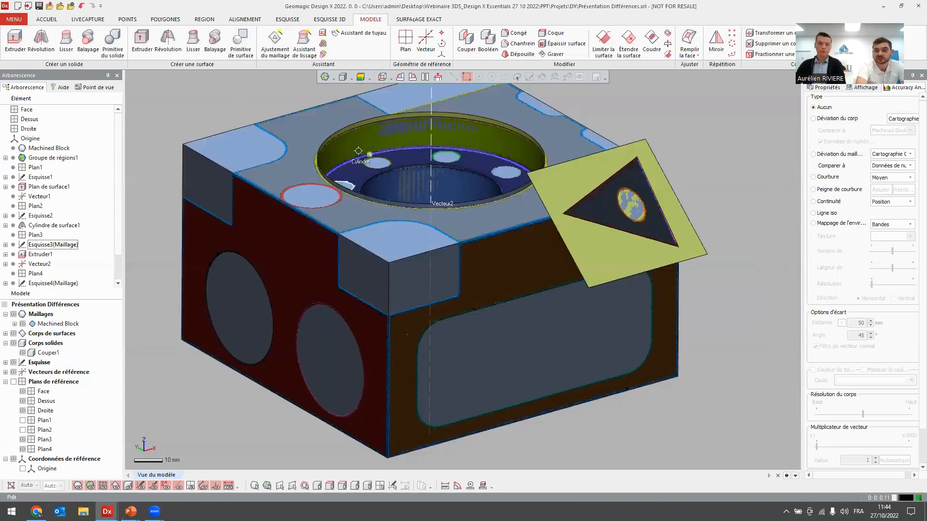
left_click(14, 334)
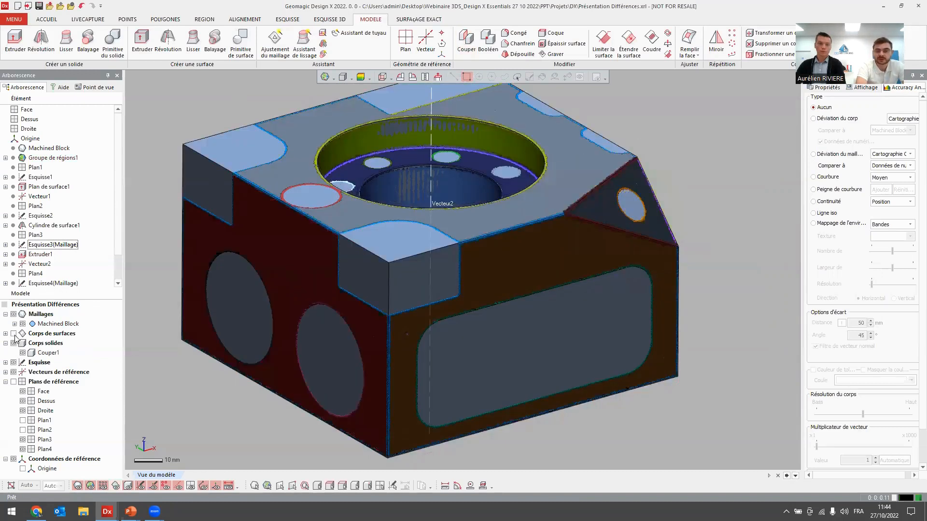
key("ctrl+1")
key("ctrl+1")
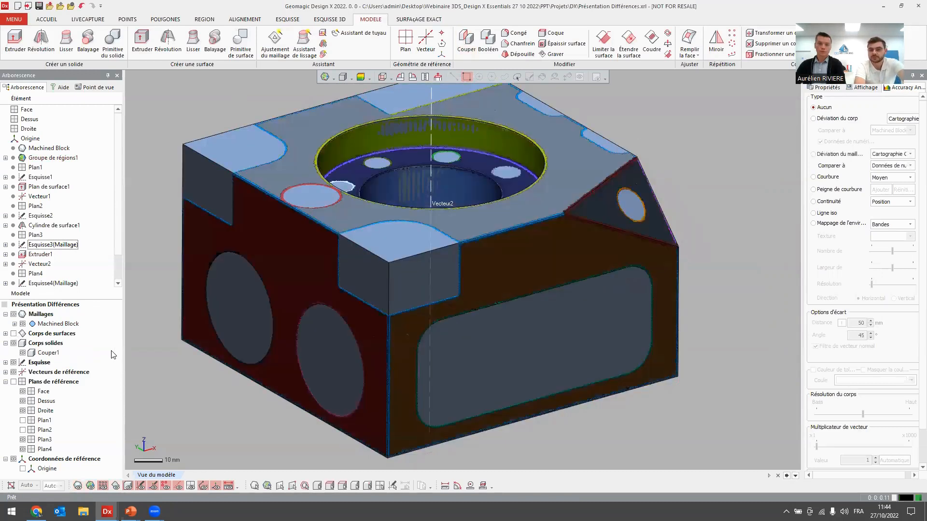
In the Extrusion Wizard, assign the rounded rectangular pocket's wall region as Côtés and its flat floor as Dessous.
left_click(322, 33)
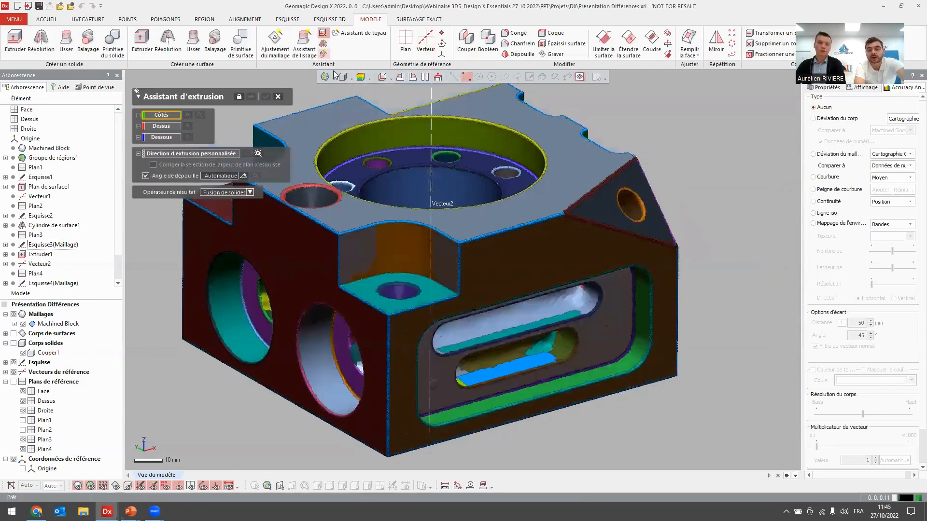
right_click_drag(407, 224, 414, 256)
right_click_drag(337, 197, 177, 121)
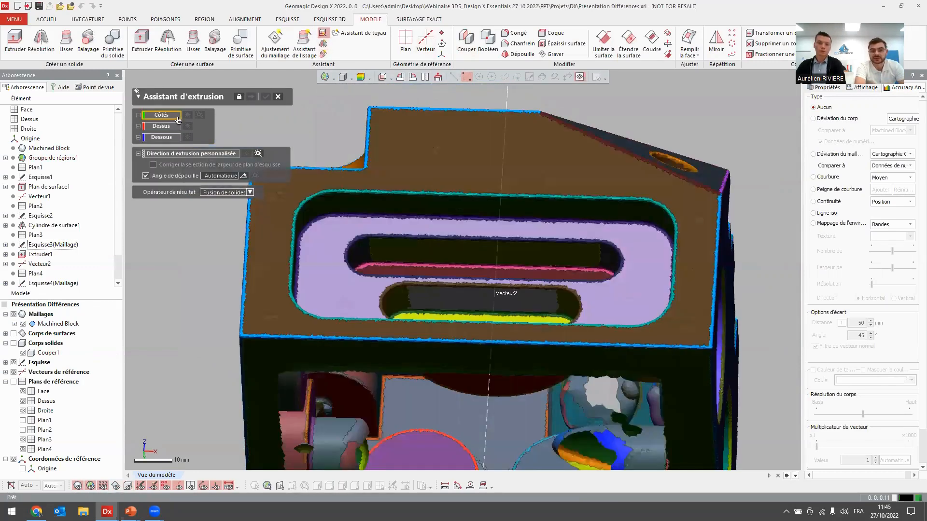
left_click(331, 208)
right_click_drag(454, 208, 280, 154)
left_click(162, 146)
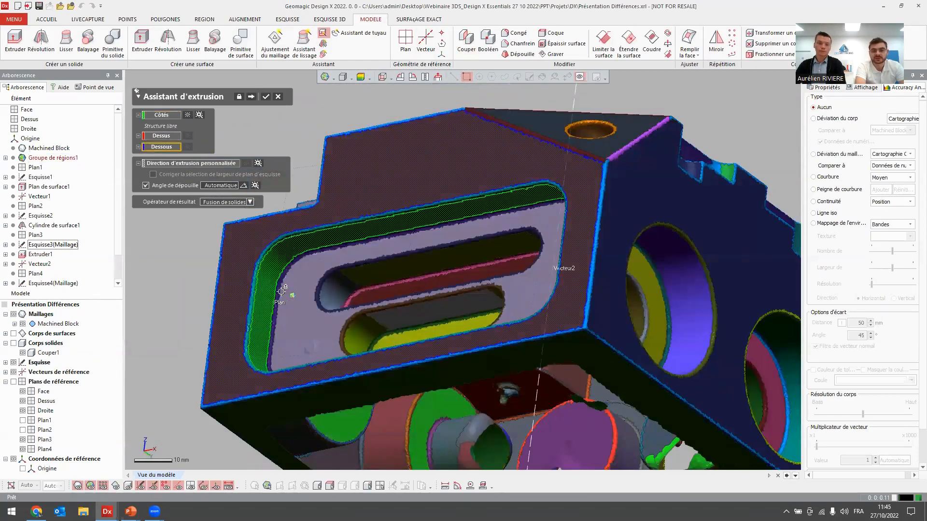
left_click(284, 292)
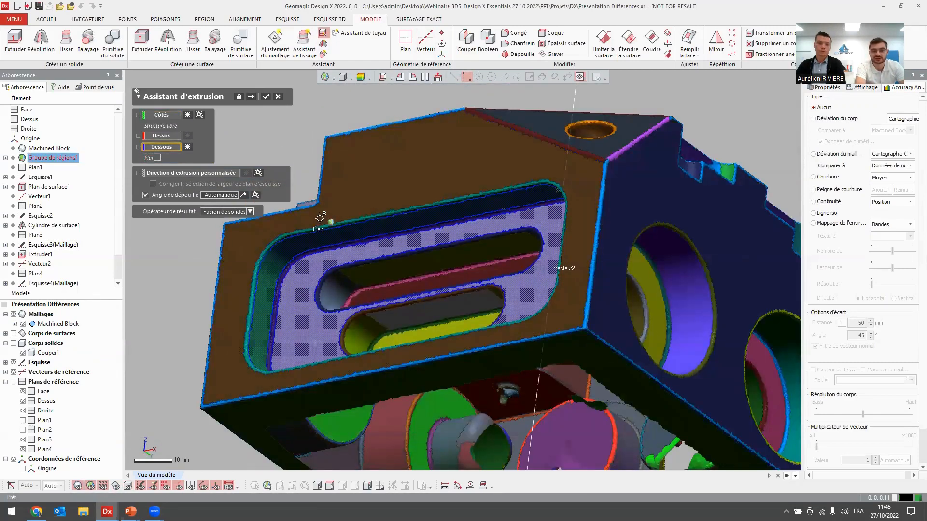
Set the result operator to Coupe solide and cut the extruded pocket from the block solid.
left_click(227, 211)
left_click(222, 231)
scroll(437, 236, "down", 3)
right_click_drag(444, 195, 470, 304)
scroll(470, 304, "down", 2)
left_click(252, 97)
right_click_drag(334, 240, 312, 248)
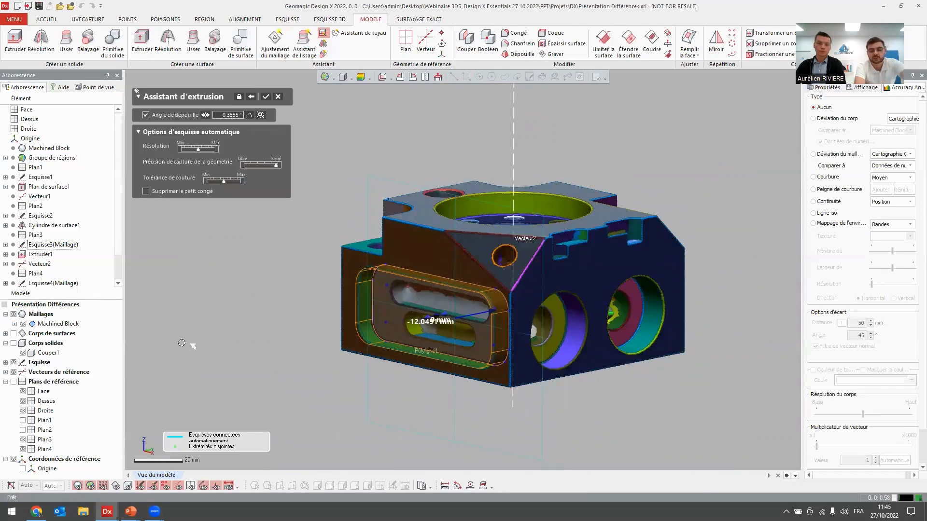
key("ctrl+5")
key("ctrl+1")
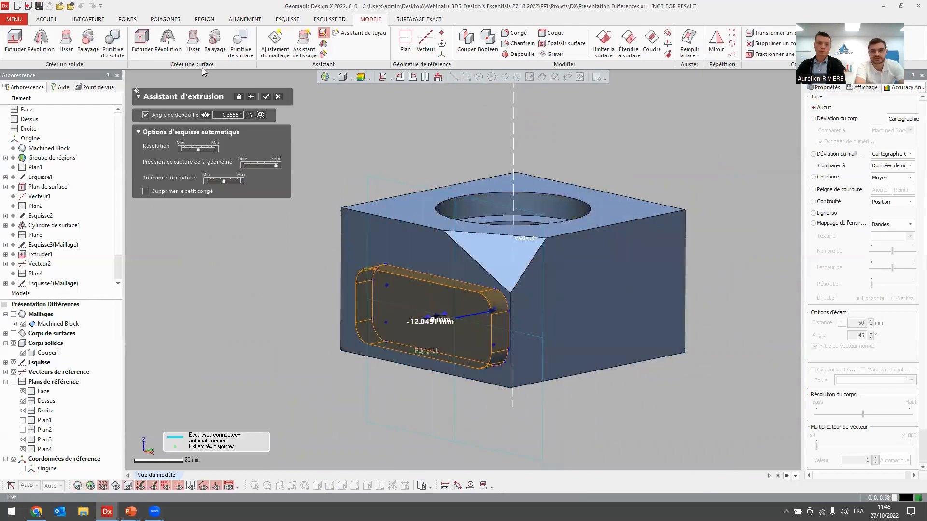
left_click(264, 96)
right_click_drag(239, 358, 275, 303)
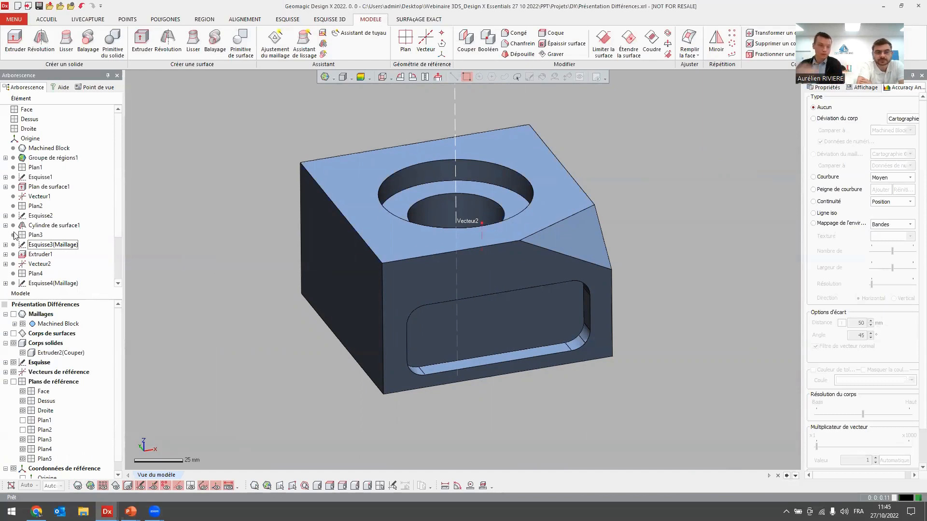
Edit the pocket sketch Esquisse5(Maillage), dimension the height between its two long edges as 40 mm, and exit the sketch.
scroll(15, 235, "down", 2)
double_click(55, 265)
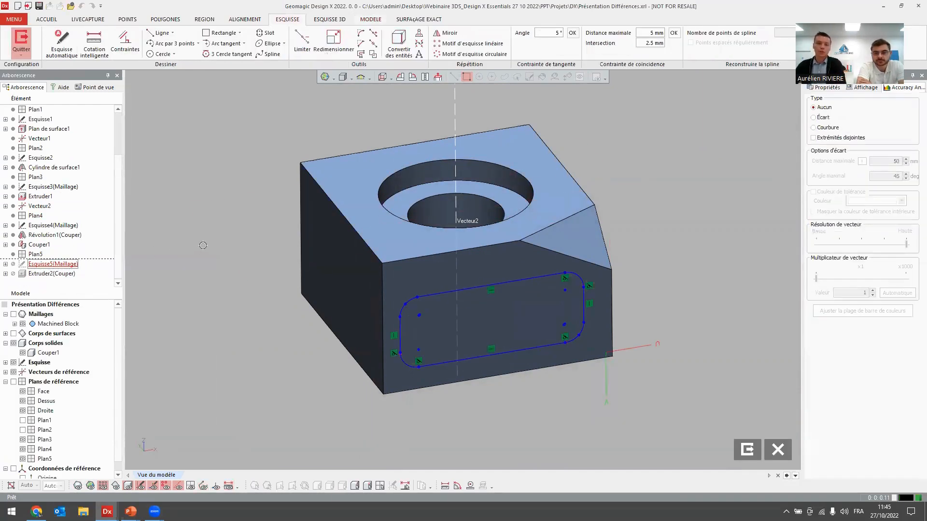
left_click(94, 42)
left_click(475, 288)
left_click(486, 356)
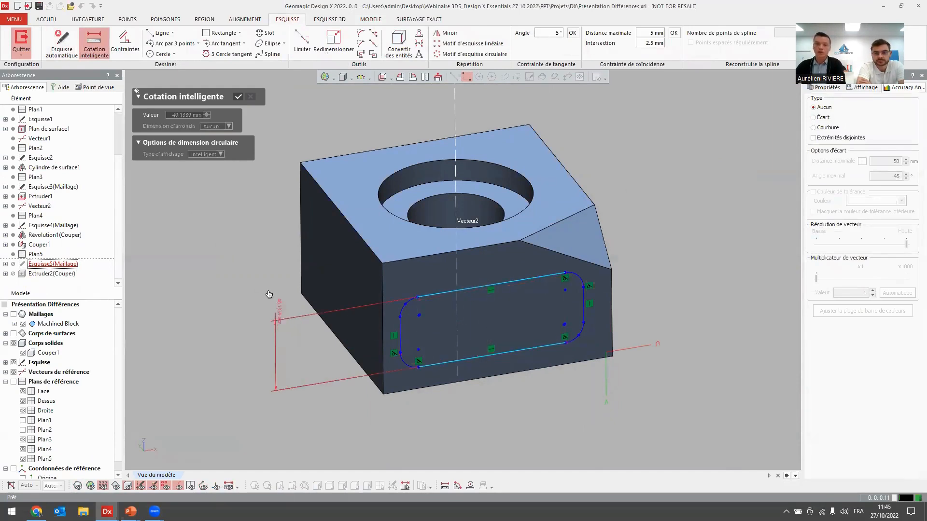
left_click(256, 270)
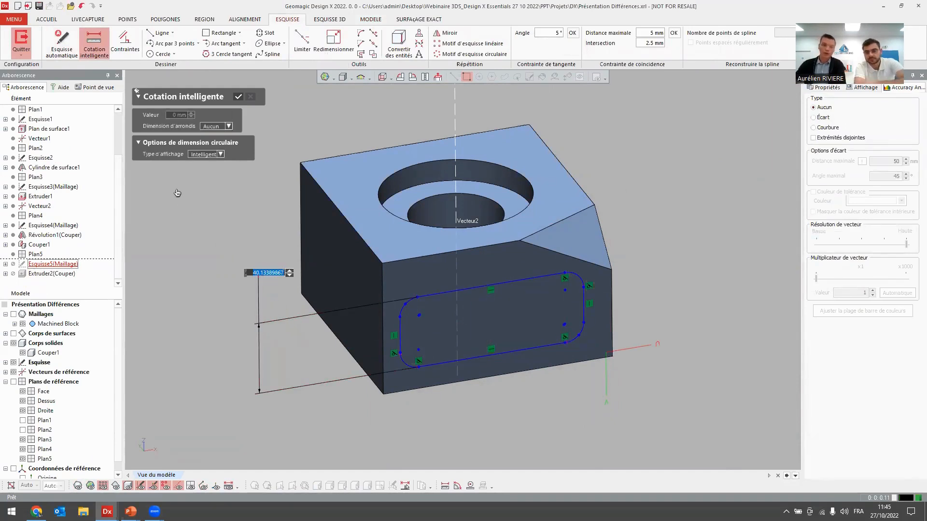
type("40")
key("Return")
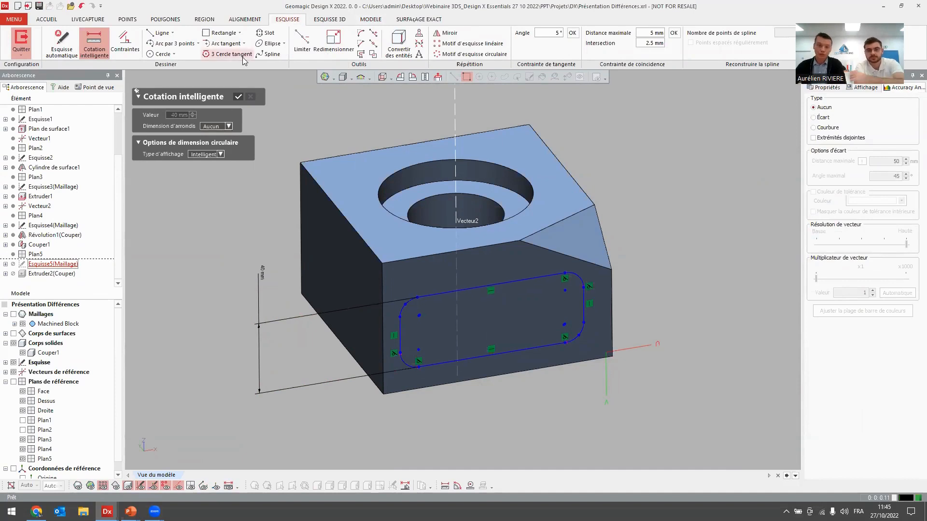
left_click(238, 98)
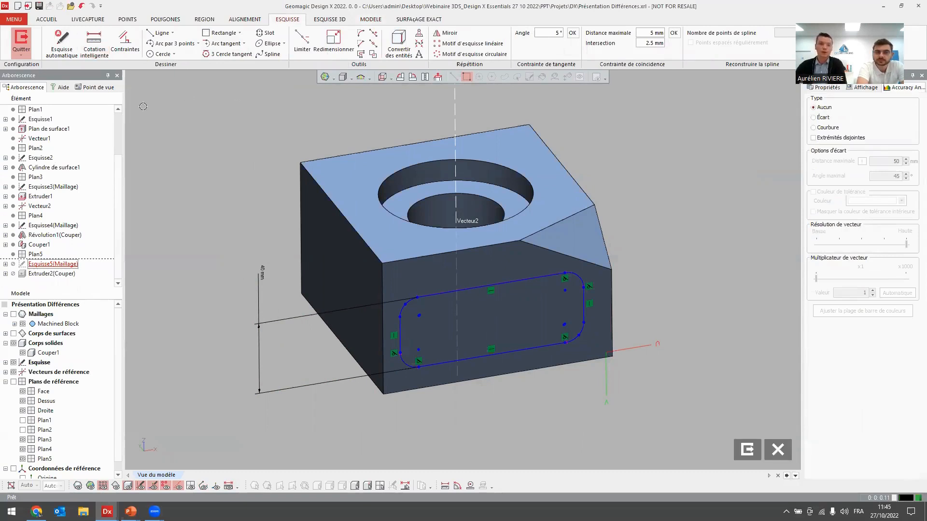
left_click(20, 40)
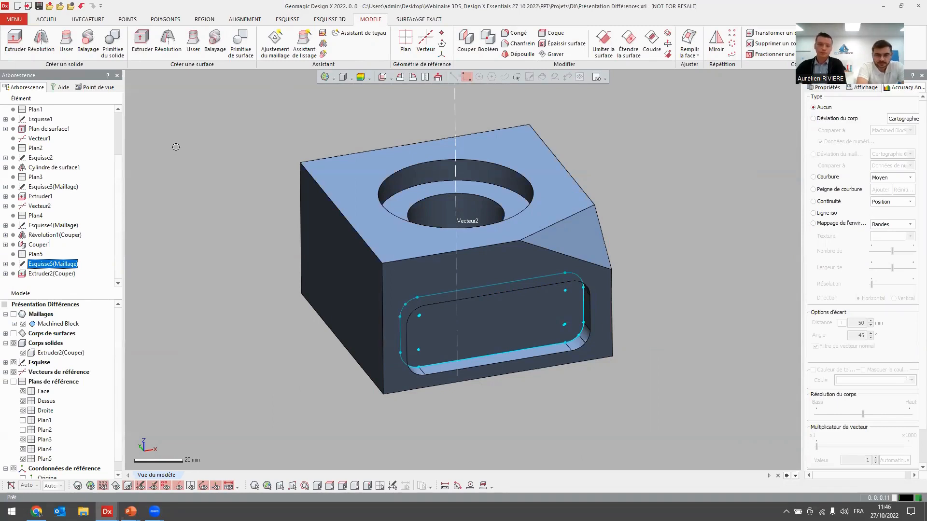
left_click(279, 224)
right_click_drag(279, 224, 279, 179)
right_click_drag(283, 110, 309, 128)
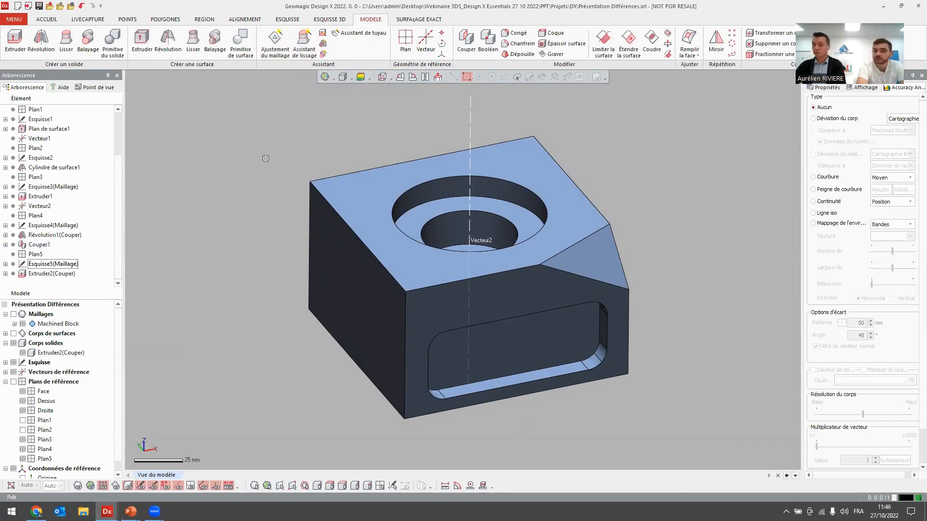
right_click_drag(233, 176, 251, 164)
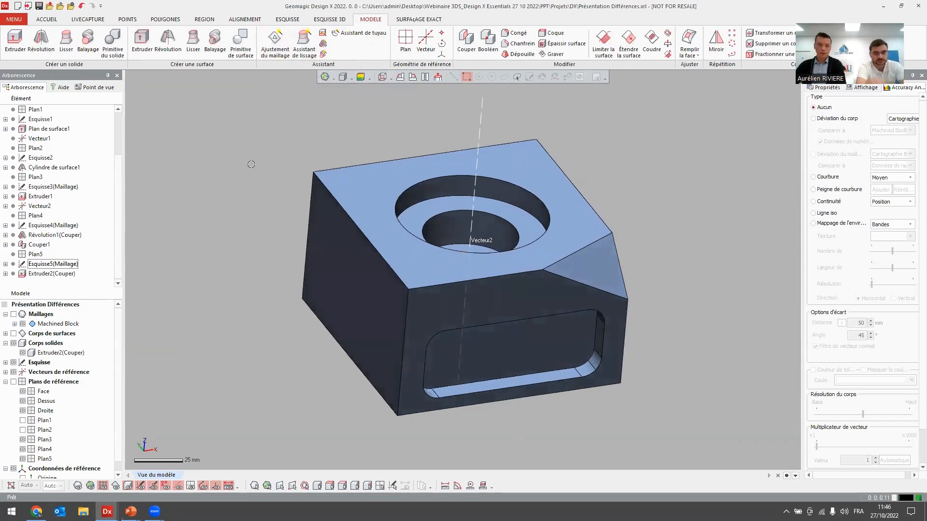
Switch to the Ventilateur project window and hide the fan's solid bodies, keeping the mesh in region display.
key("alt+Tab")
key("alt+Tab")
key("alt+Tab")
key("alt+Tab")
key("alt+Tab")
key("alt+Tab")
key("alt+Tab")
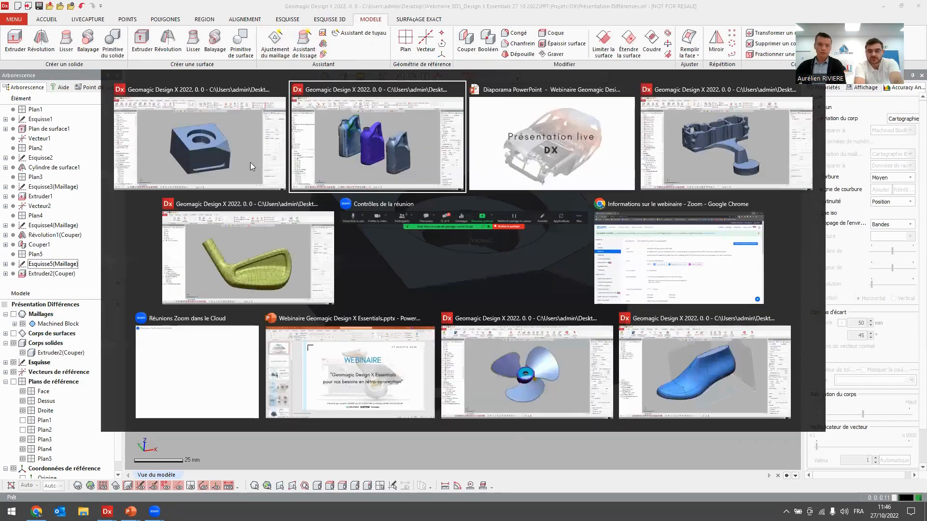
key("alt+Tab")
key("alt+Tab")
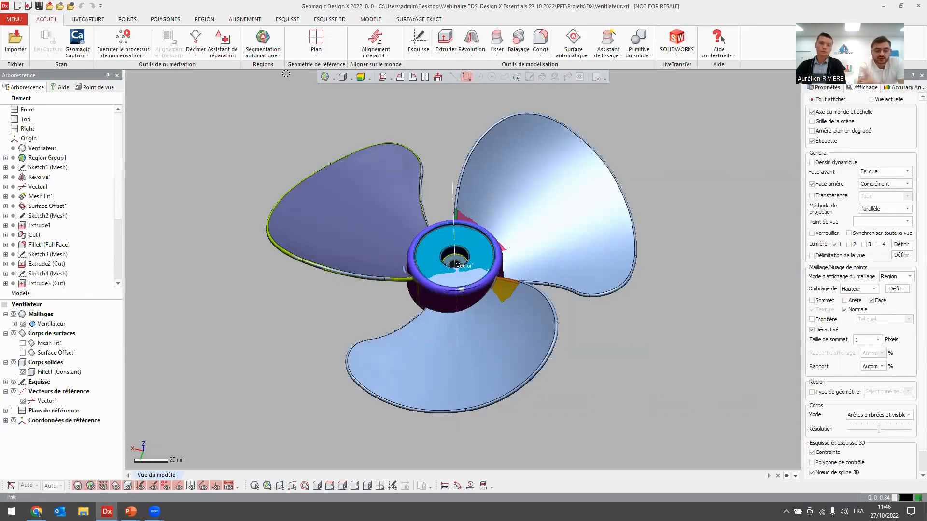
key("ctrl+4")
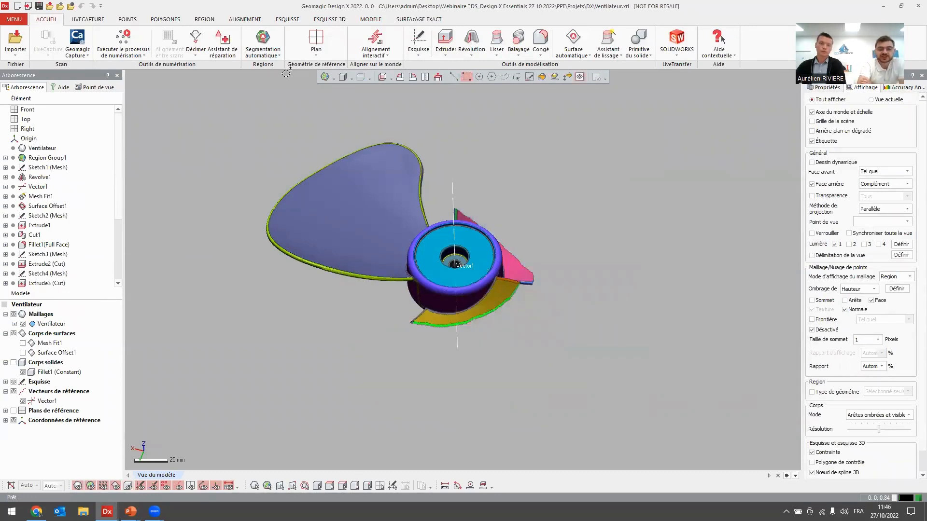
key("ctrl+2")
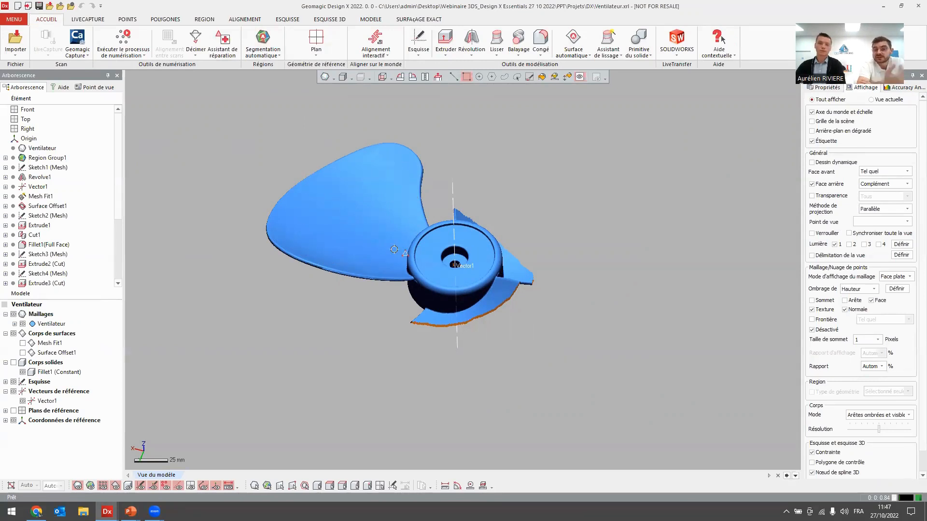
key("F9")
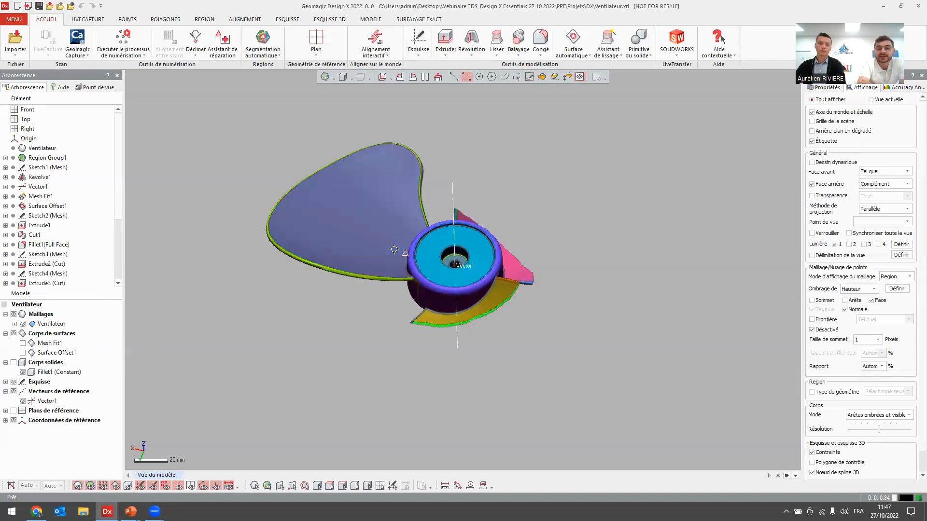
Fit a surface to the fan's large blade face region with Ajustement sur maillage, using a 0.1 mm allowable deviation.
left_click(46, 158)
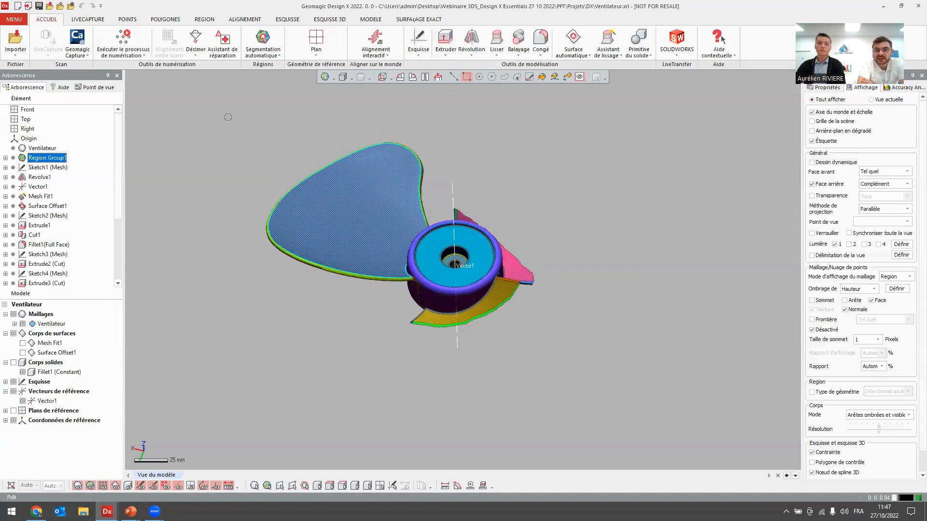
double_click(185, 11)
left_click(370, 42)
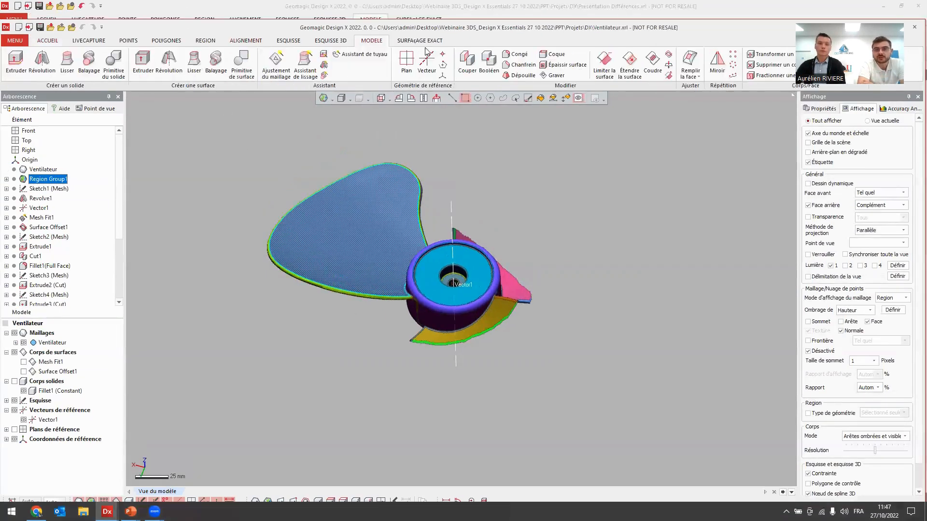
double_click(766, 32)
left_click(266, 50)
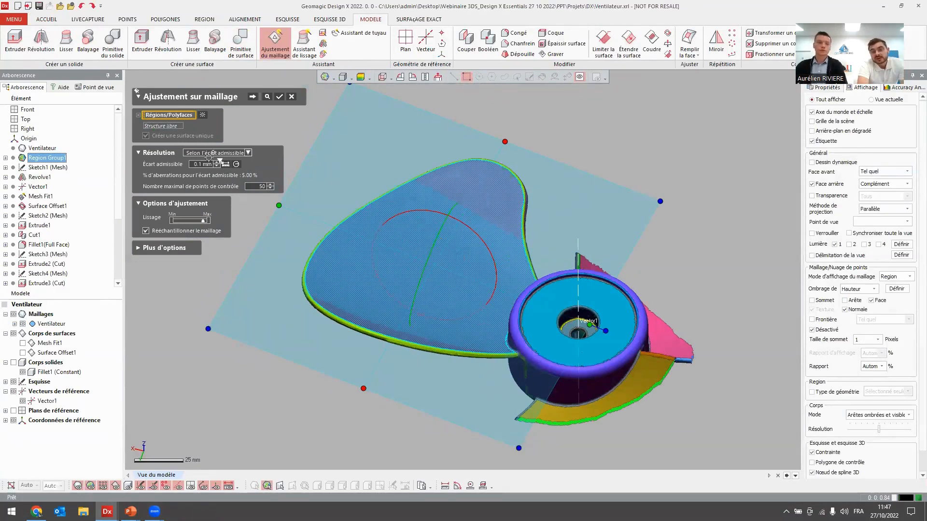
left_click(378, 297)
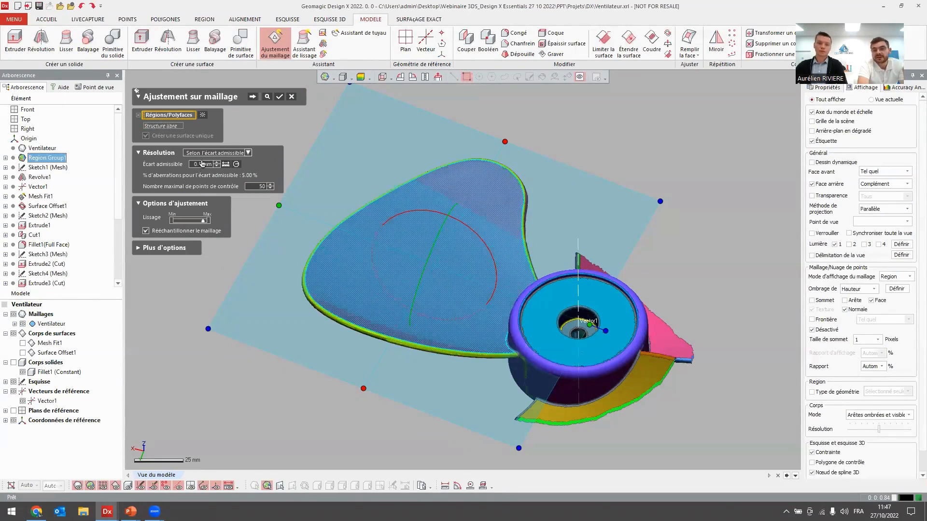
left_click(252, 97)
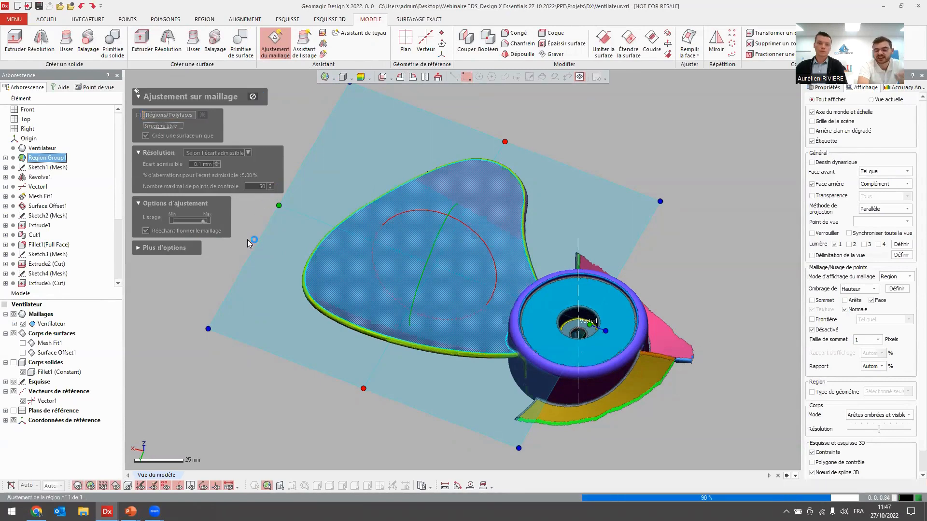
right_click_drag(390, 272, 410, 210)
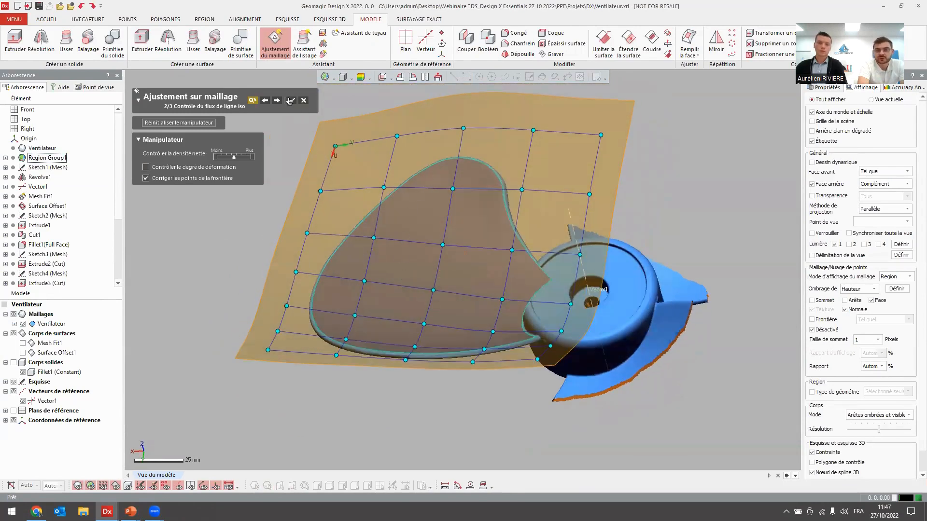
left_click(289, 101)
right_click_drag(604, 232, 534, 309)
Check the fitted blade surface's body deviation in the Accuracy Analyzer, and turn the analysis off again.
left_click(904, 87)
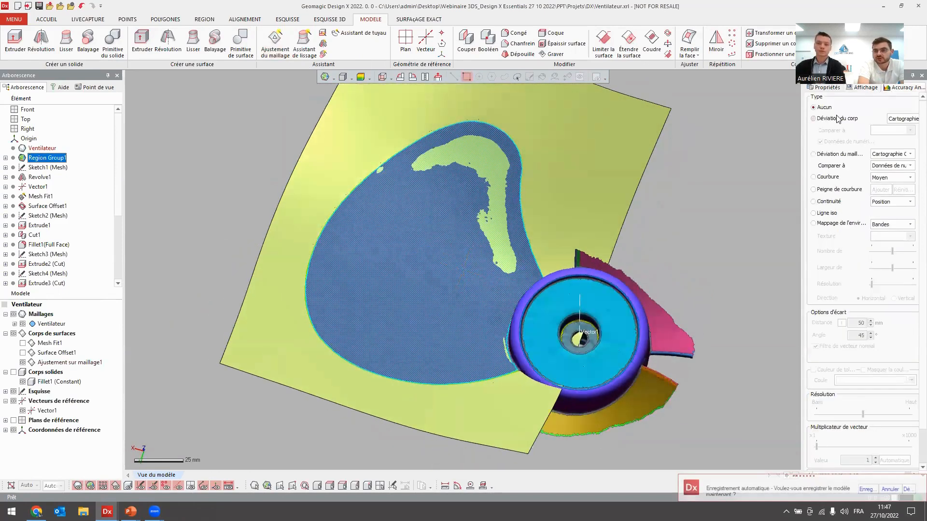
left_click(837, 118)
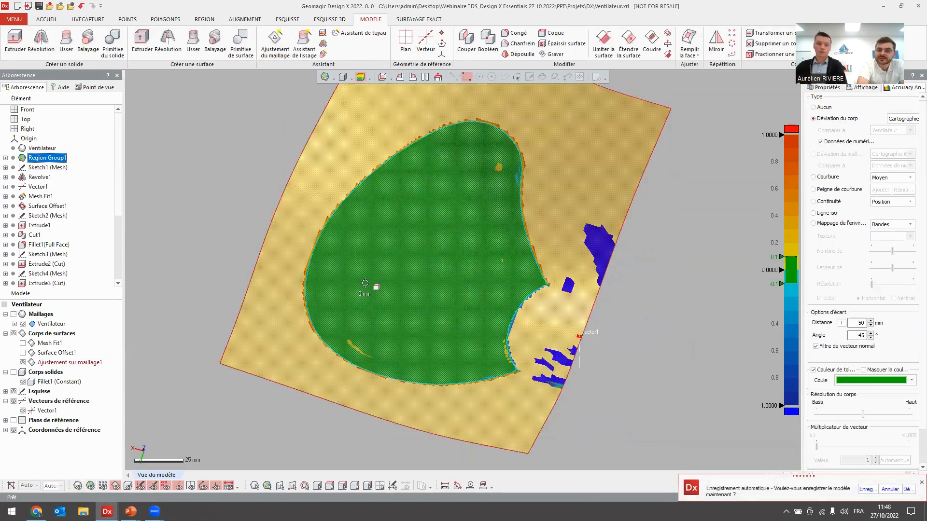
left_click(824, 107)
right_click_drag(650, 205, 528, 277)
scroll(557, 286, "down", 3)
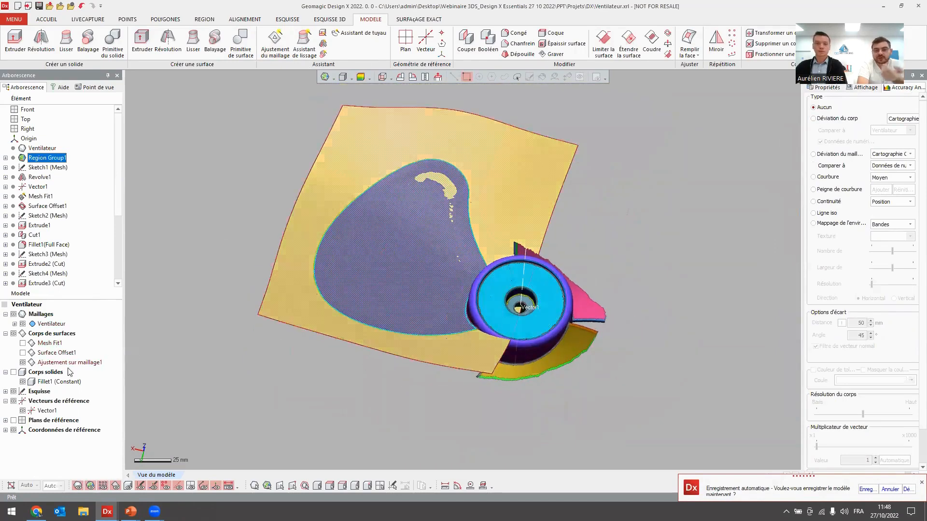
Hide the Ajustement sur maillage1 surface body and show the fan's solid bodies.
left_click(23, 362)
left_click(13, 372)
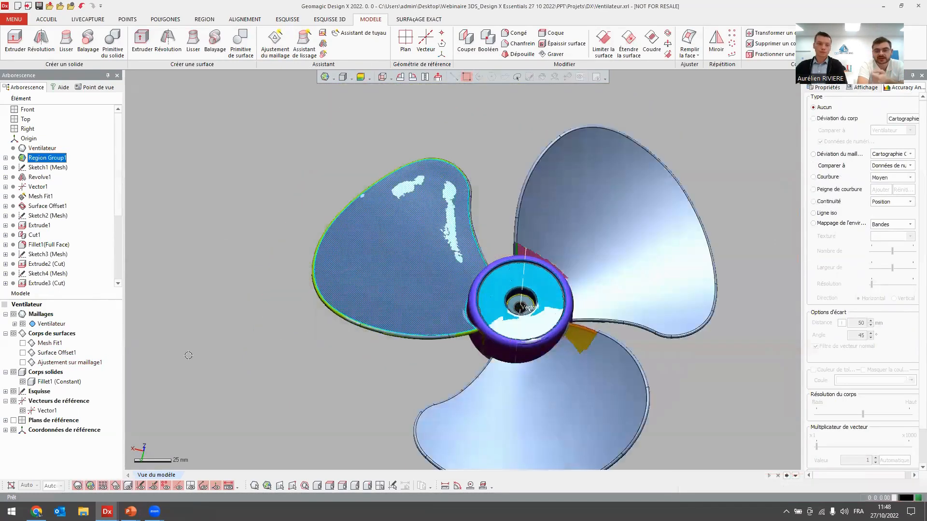
right_click_drag(278, 344, 198, 268, "ctrl")
right_click_drag(356, 270, 355, 316, "ctrl")
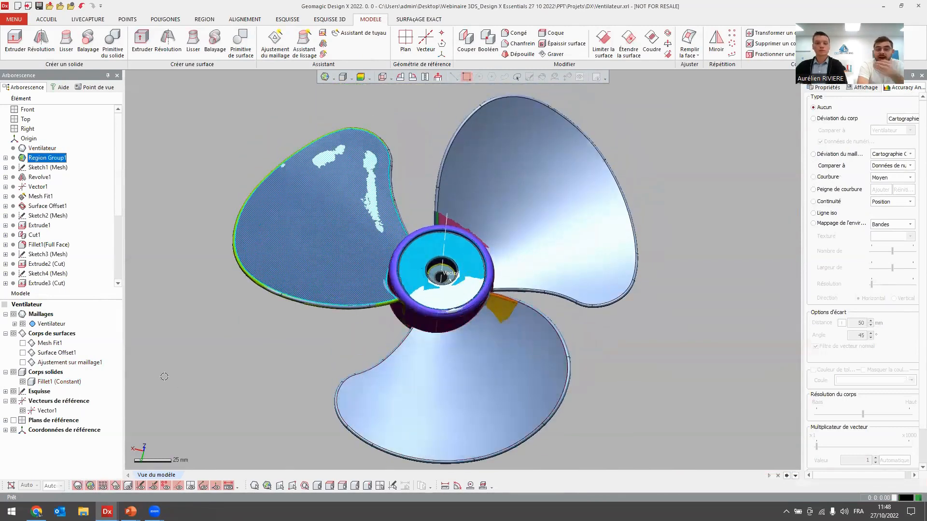
Toggle the mesh and solid body display to compare the fan scan with the model, leaving only the solid shown.
key("ctrl+1")
key("ctrl+1")
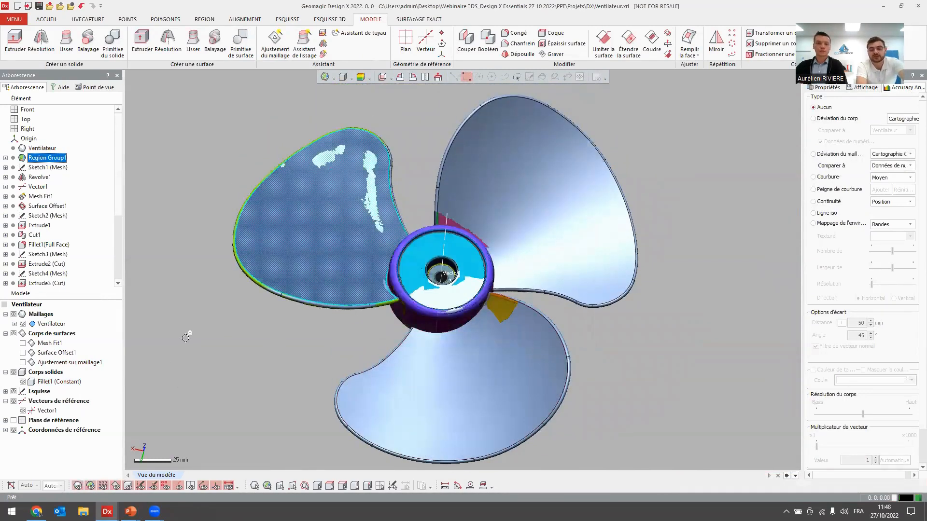
key("ctrl+3")
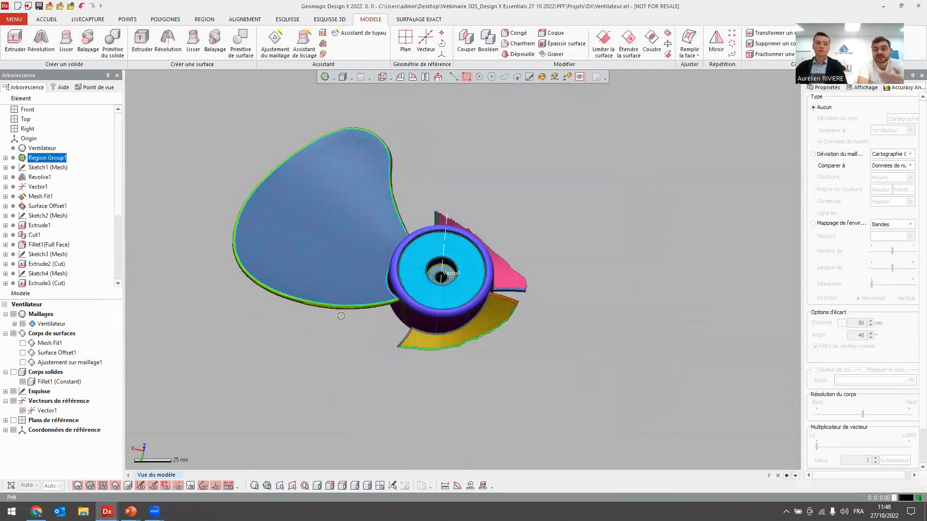
left_click(352, 299)
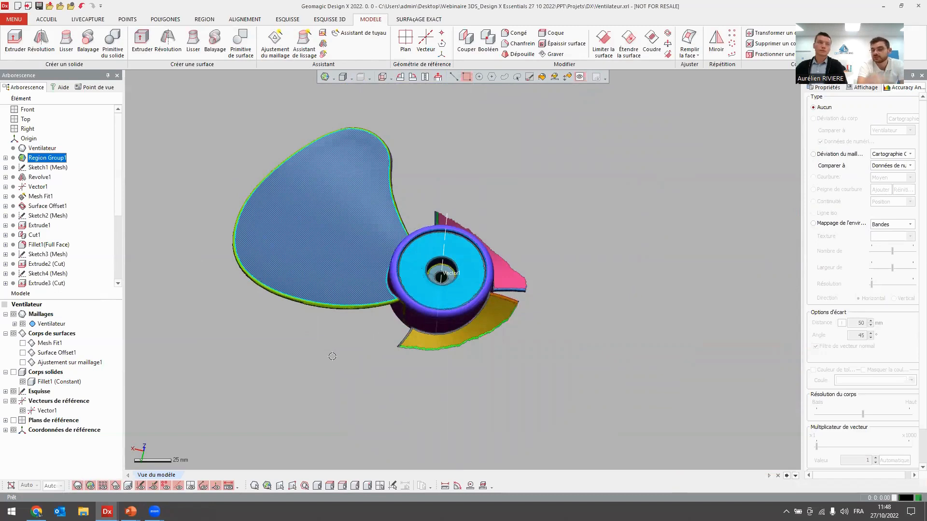
key("ctrl+5")
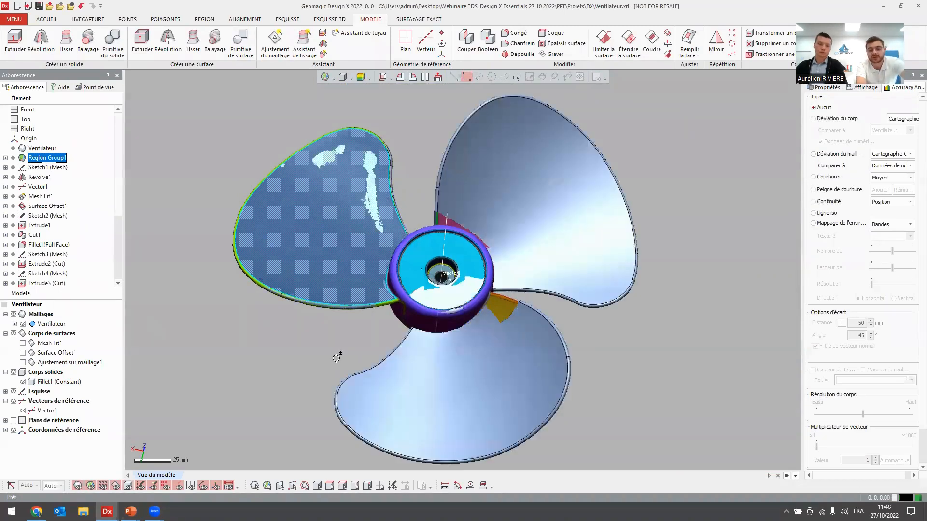
key("ctrl+1")
right_click_drag(307, 359, 312, 351, "ctrl")
left_click(311, 351)
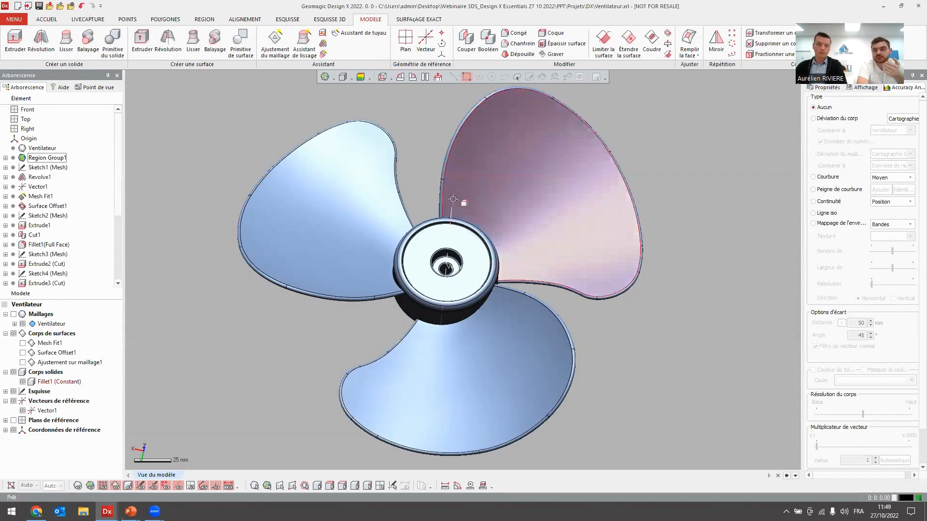
Browse the fan's feature history and roll it back to Sketch1 (Mesh).
left_click(451, 215)
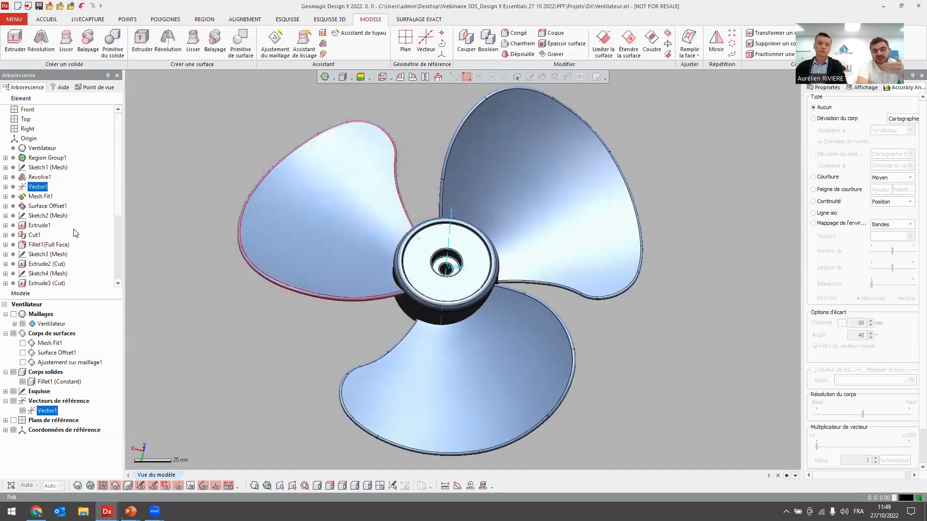
left_click_drag(120, 163, 111, 241)
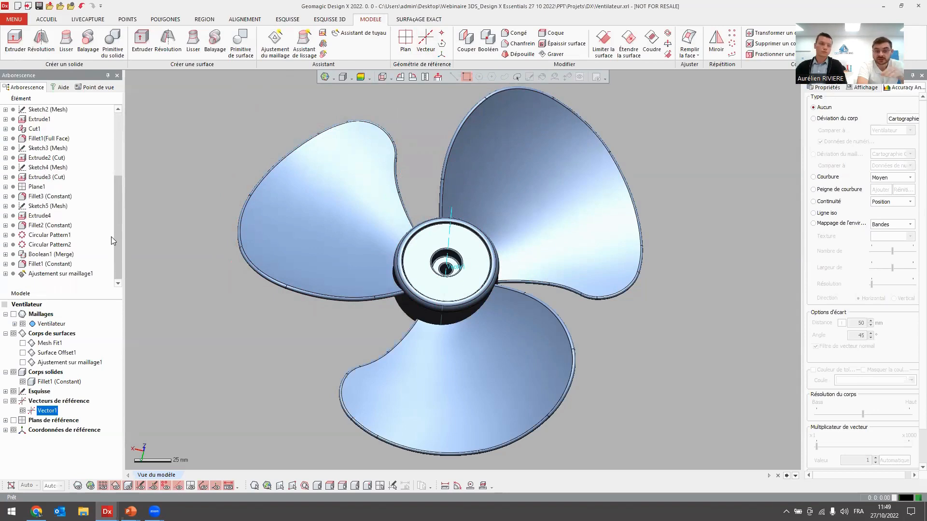
scroll(97, 193, "up", 1)
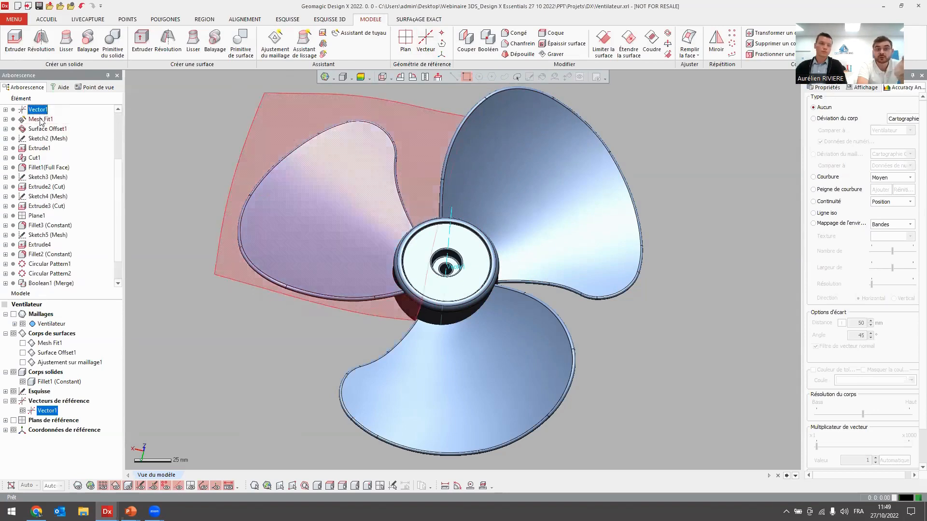
left_click_drag(119, 199, 120, 176)
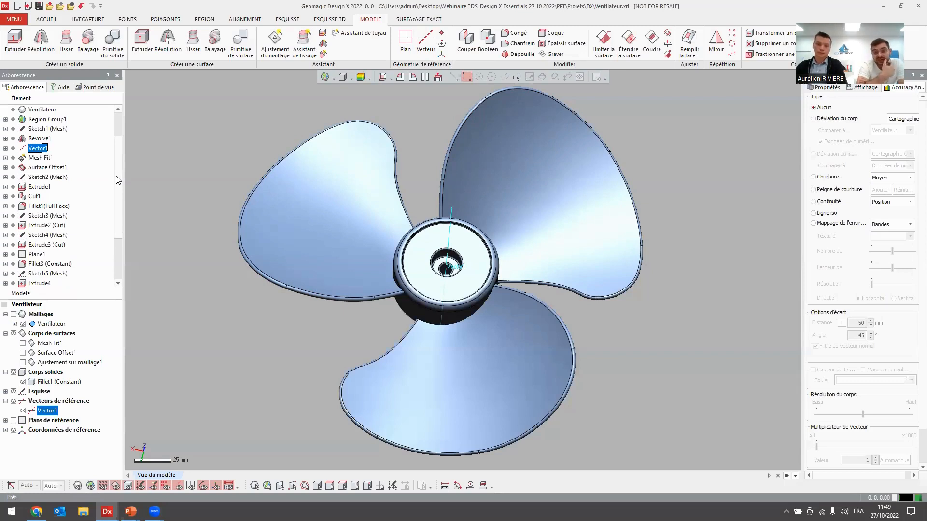
right_click(39, 151)
left_click(58, 180)
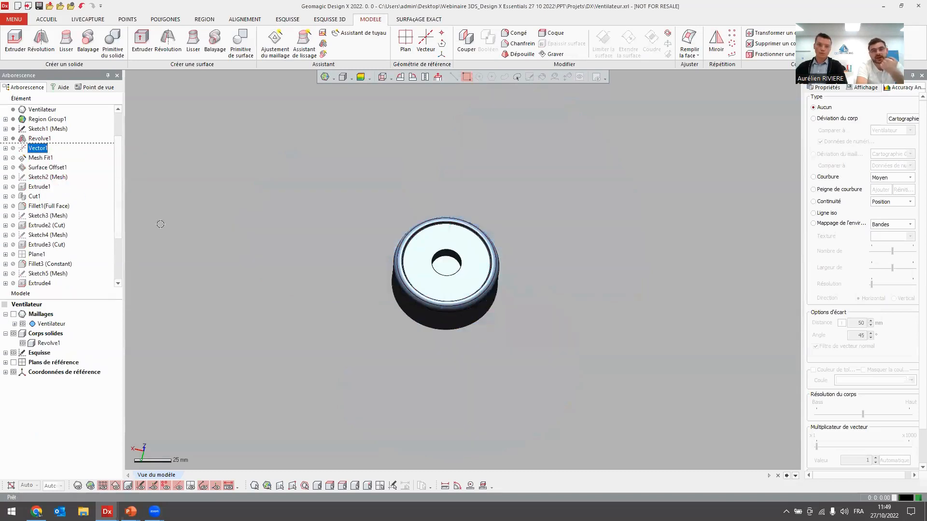
right_click(42, 129)
left_click(58, 169)
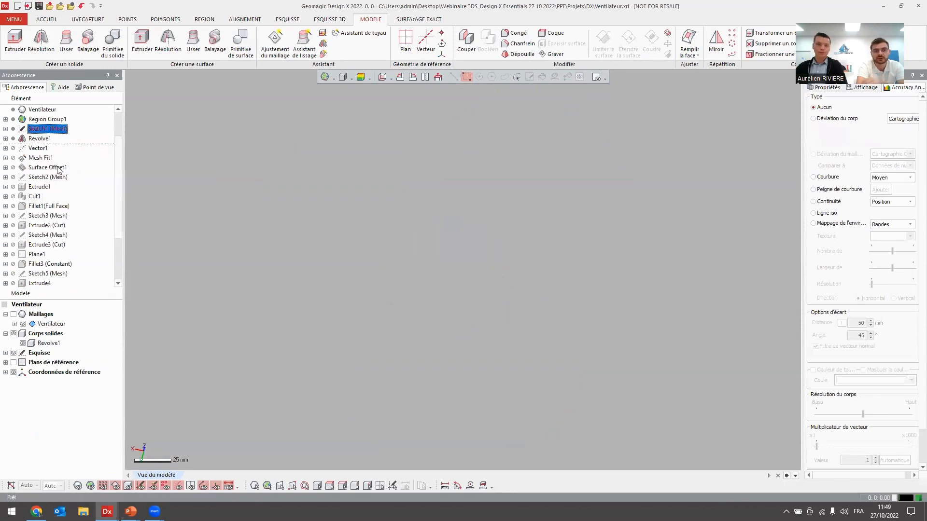
right_click(51, 129)
left_click(84, 166)
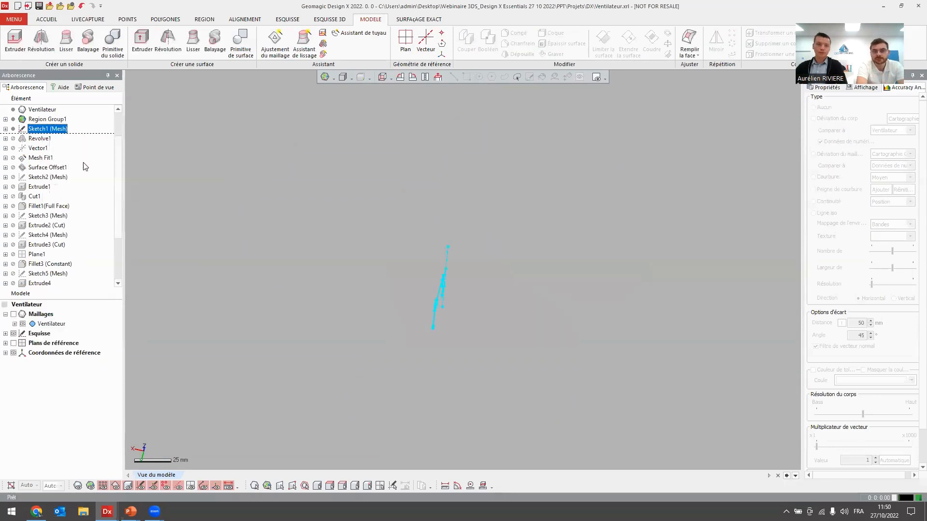
right_click_drag(415, 275, 322, 192)
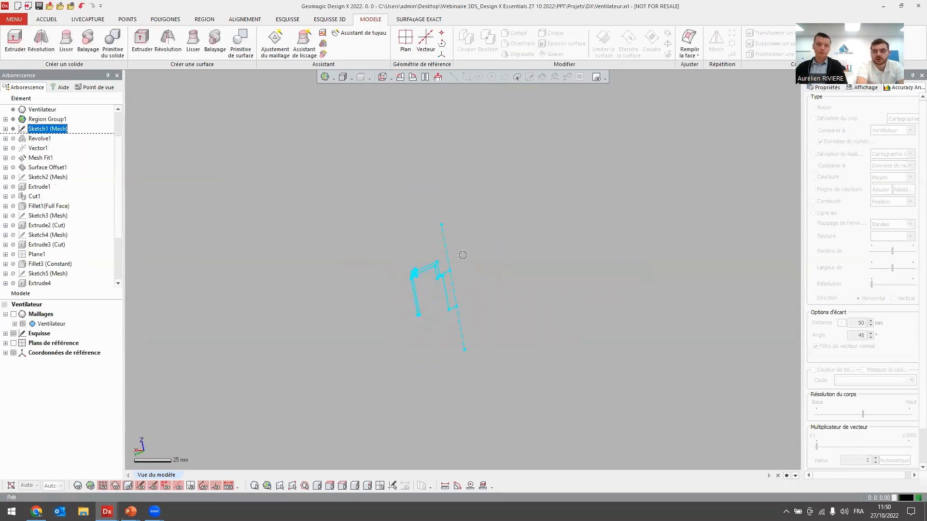
Review Region Group1's Segmentation automatique settings and abandon the command.
left_click(49, 122)
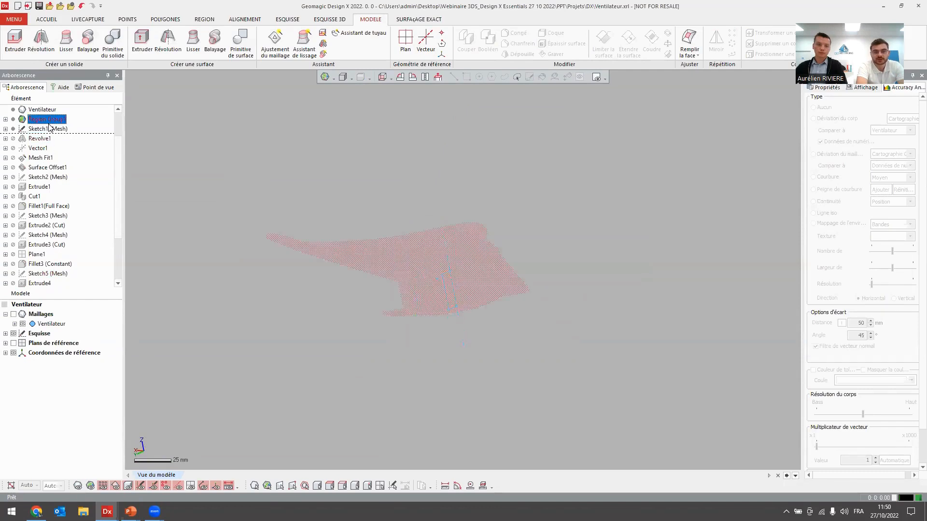
double_click(49, 123)
left_click(303, 98)
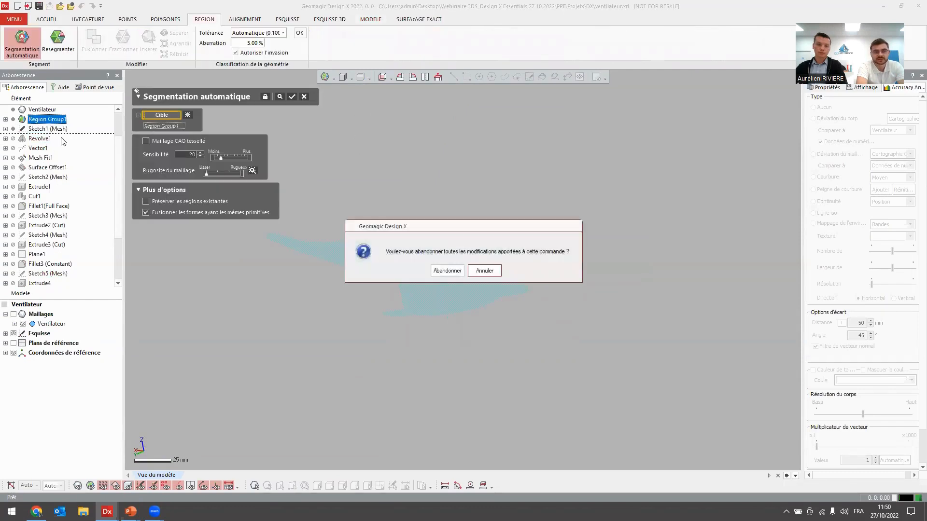
left_click(457, 268)
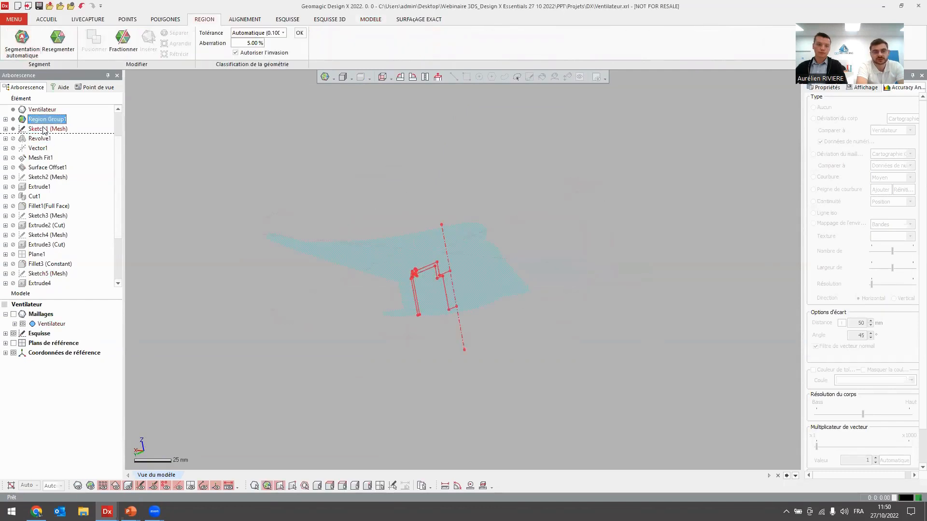
Open Sketch1 (Mesh), examine the hub's section profile and its dimensions, and exit the sketch.
double_click(44, 130)
mouse_move(472, 282)
right_mouse_down()
mouse_move(509, 387)
mouse_move(358, 357)
mouse_move(426, 372)
right_mouse_up()
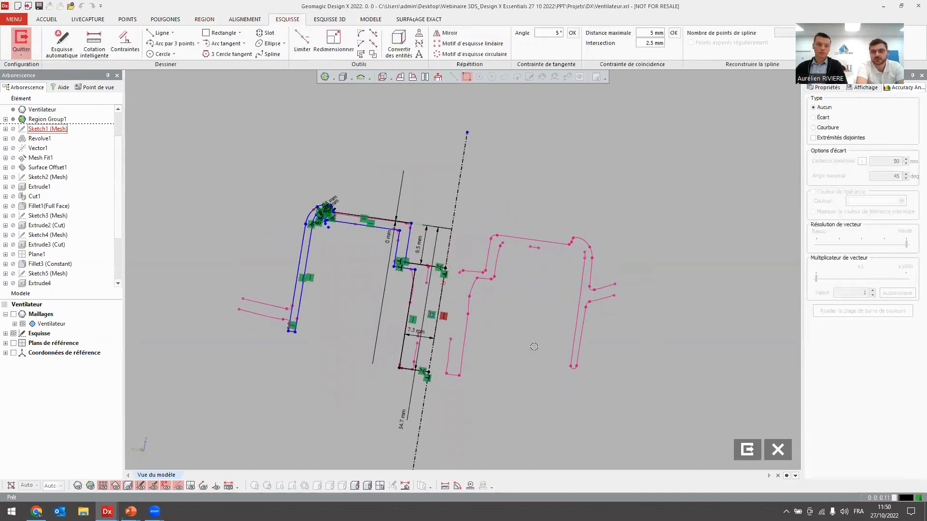
right_click_drag(341, 359, 364, 387)
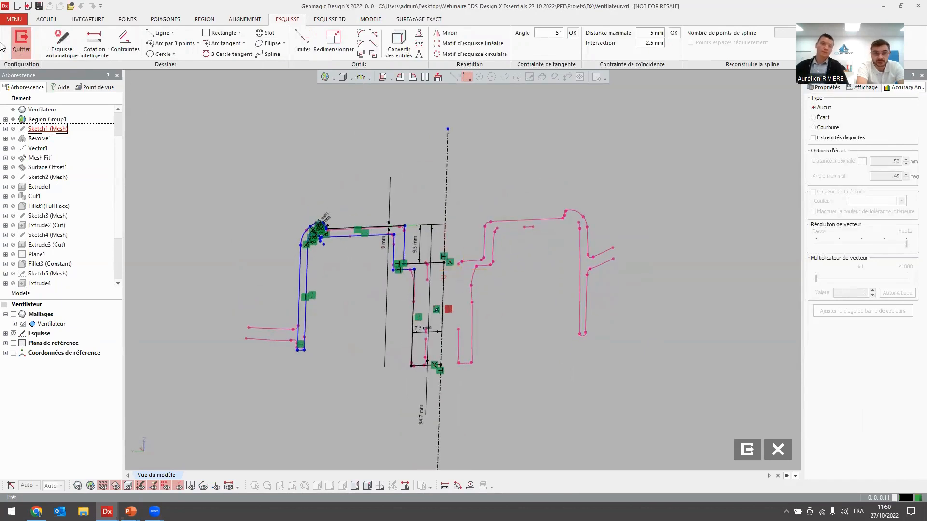
left_click(20, 40)
Restore the feature history up to Revolve1 and view the revolved hub.
right_click(25, 138)
left_click(39, 144)
right_click_drag(230, 168, 255, 221)
left_click(256, 221)
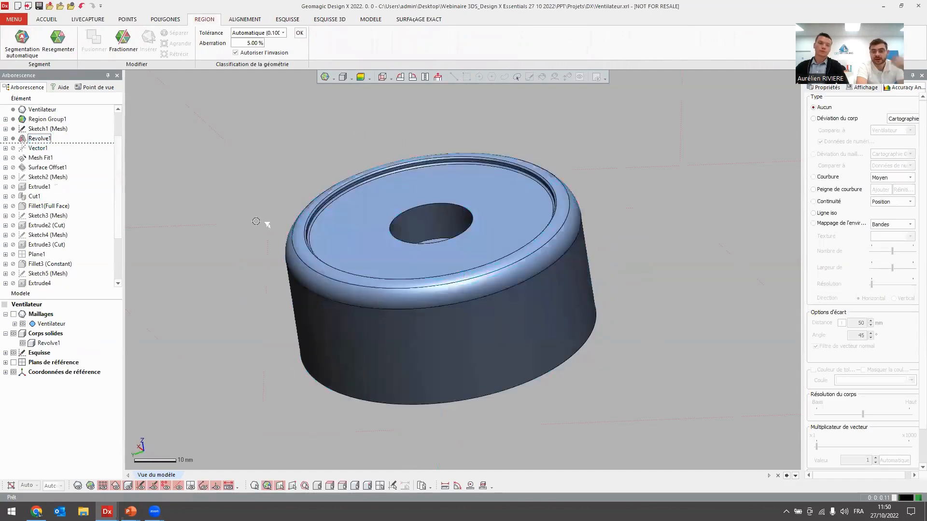
Restore the feature history up to Mesh Fit1 and show its fitted blade surface beside the hub.
right_click(41, 158)
left_click(58, 164)
scroll(275, 184, "down", 5)
right_click_drag(274, 184, 266, 215)
left_click(23, 343)
right_click_drag(344, 237, 462, 369)
left_click(318, 385)
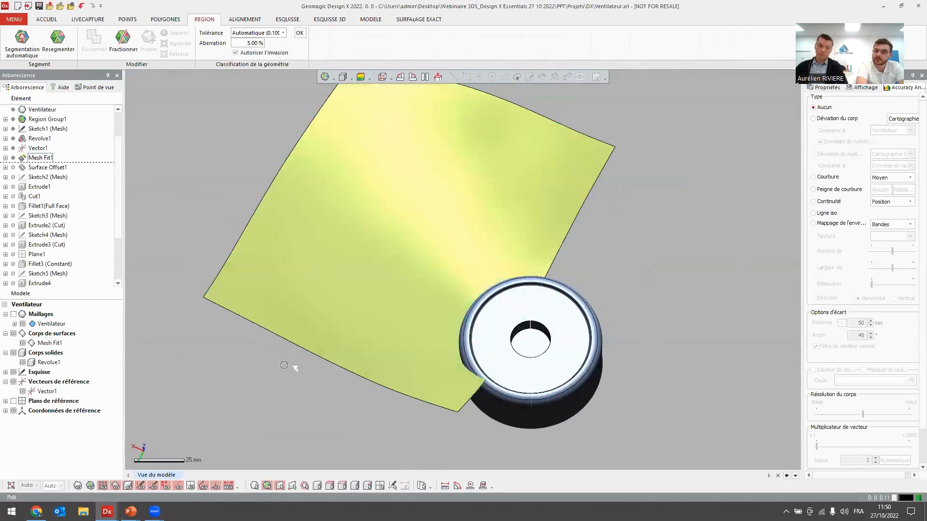
Restore the feature history up to Surface Offset1 and show the offset blade surface.
right_click(65, 169)
left_click(67, 175)
right_click_drag(202, 274, 306, 254)
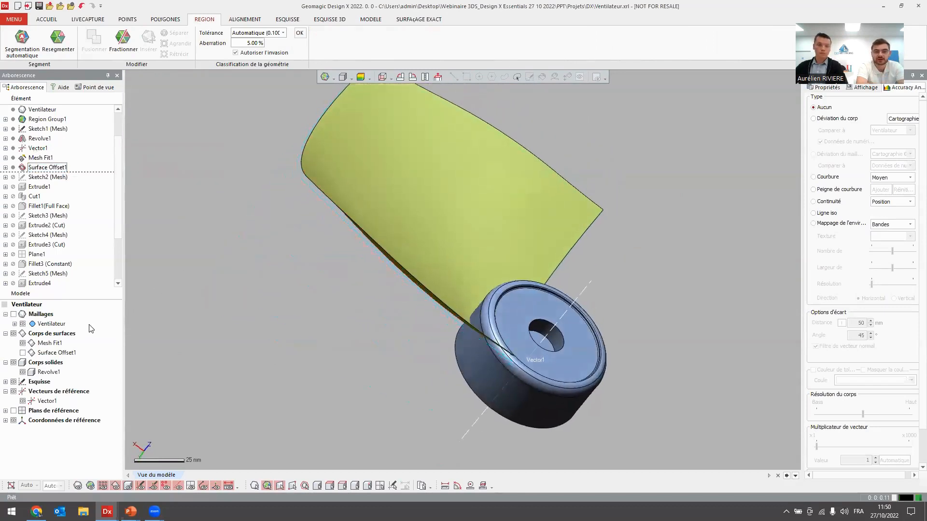
right_click_drag(284, 312, 290, 271)
Return the feature history to its end and hide the Mesh Fit1 and Surface Offset1 surfaces.
right_click(51, 187)
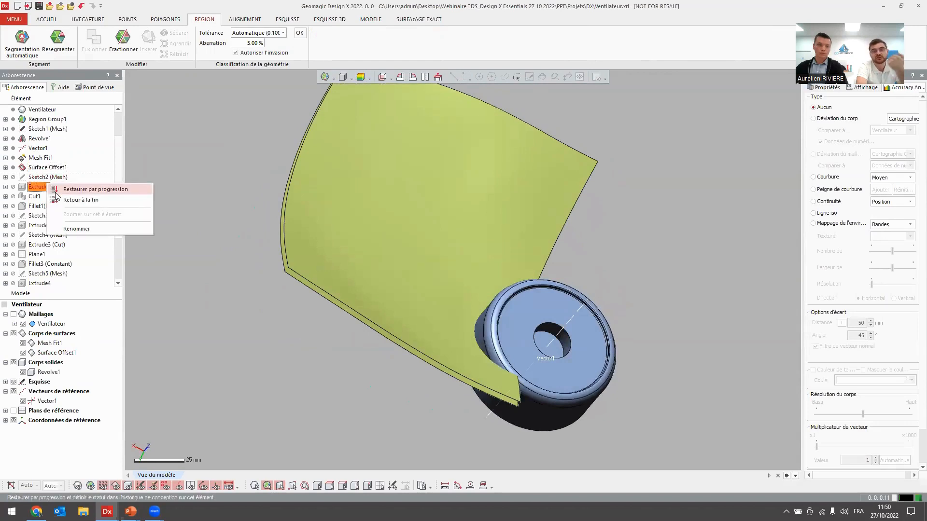
left_click(61, 200)
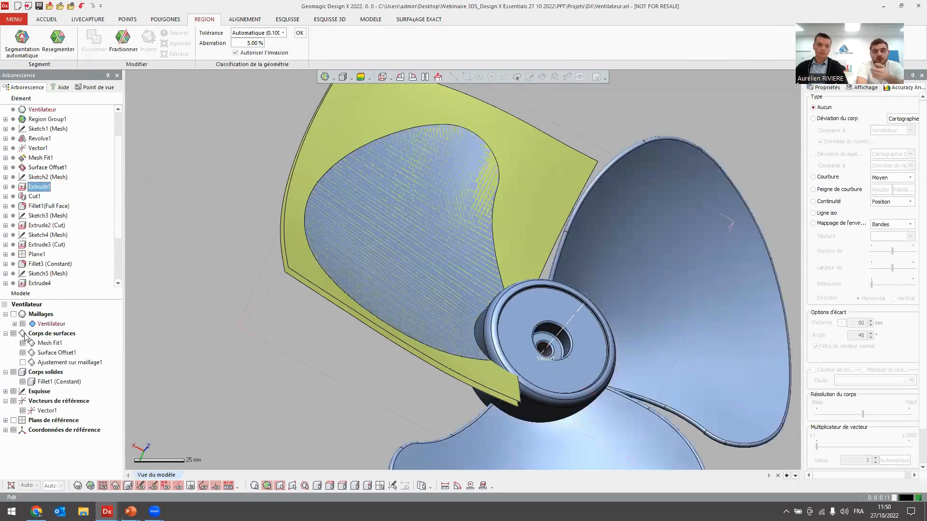
left_click(22, 351)
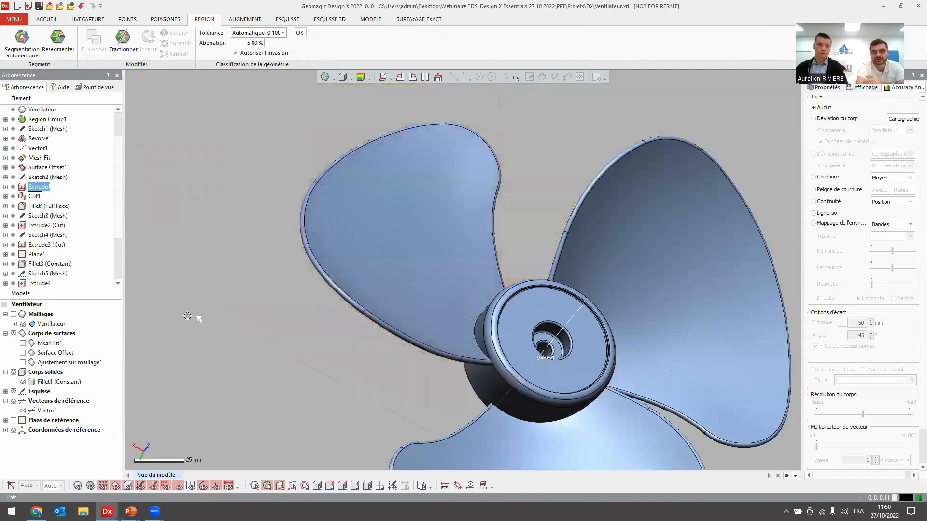
left_click(196, 317)
scroll(410, 294, "down", 5)
right_click_drag(410, 294, 295, 201)
right_click_drag(295, 248, 367, 261)
Open the export options for the Fillet1 (Constant) solid, review the available file types, and cancel the export.
right_click(45, 381)
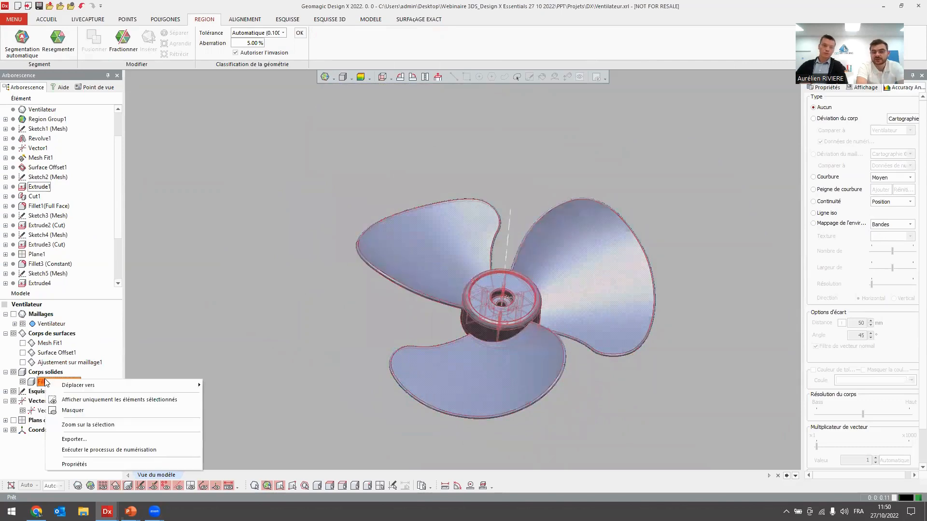
left_click(89, 444)
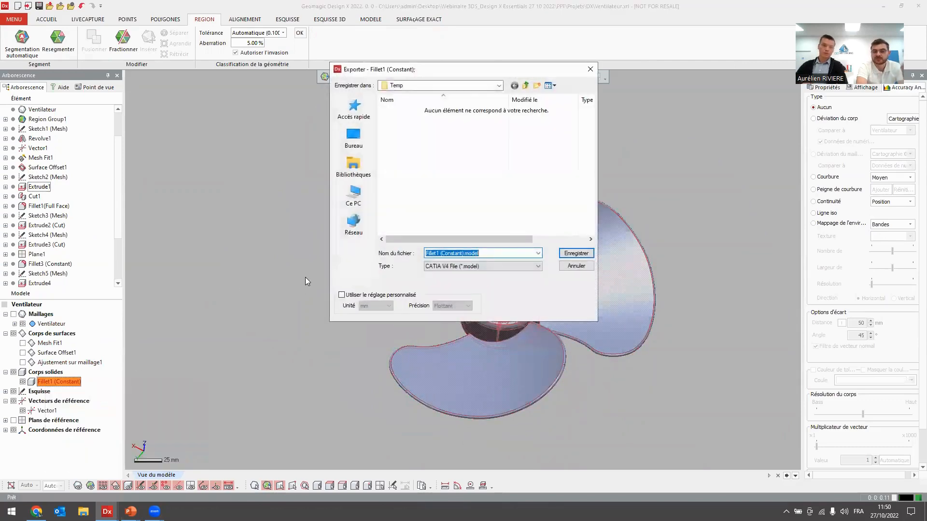
left_click(437, 266)
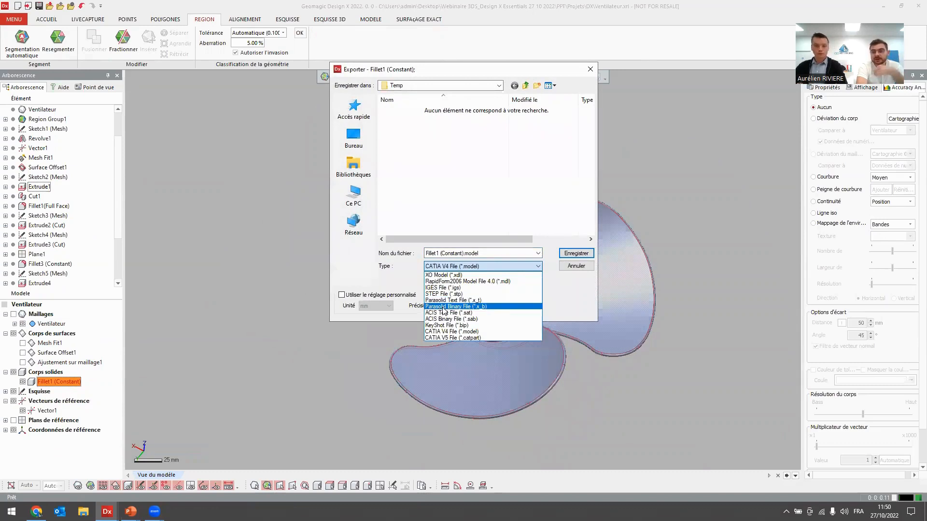
left_click(580, 289)
left_click(575, 269)
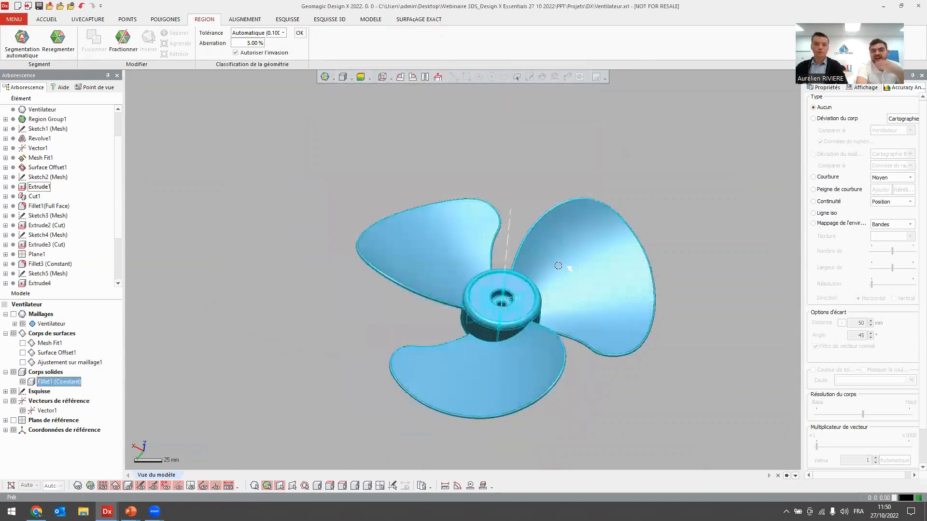
Review the CAD programs available for LiveTransfer, close the list, and view the finished fan.
left_click(349, 182)
left_click(56, 20)
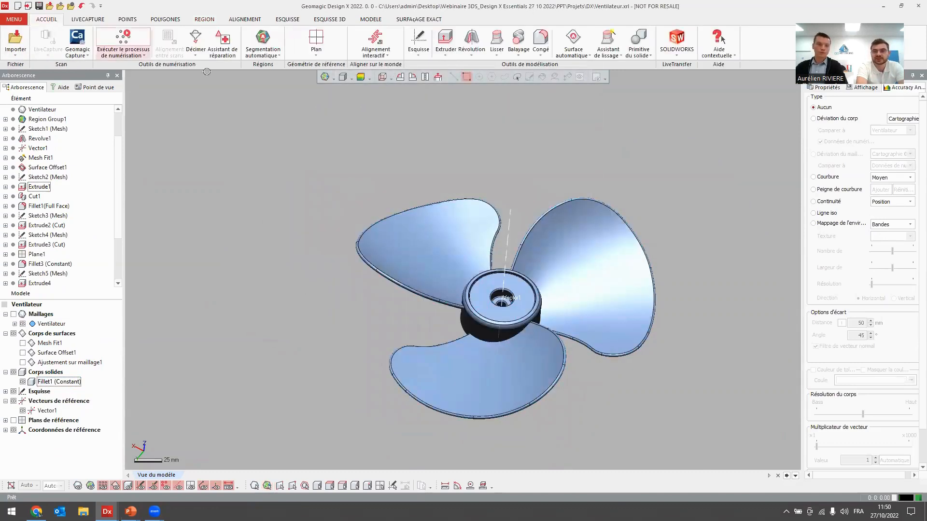
left_click(676, 58)
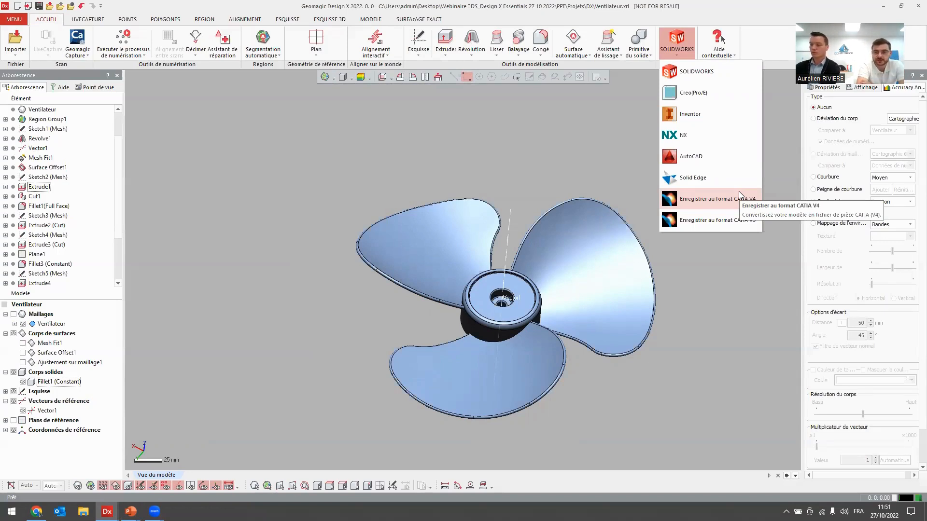
left_click(546, 141)
scroll(539, 140, "down", 3)
right_click_drag(538, 139, 499, 193)
scroll(492, 258, "up", 3)
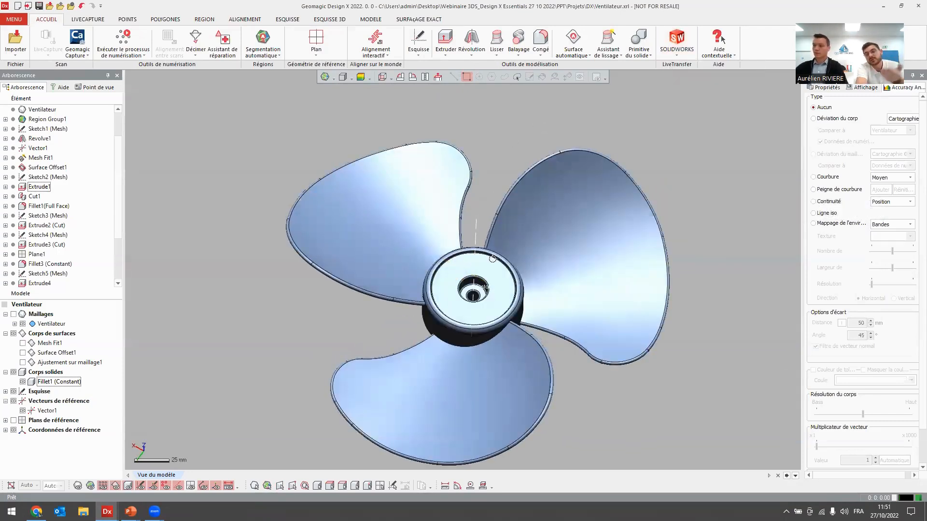
Switch to the Semi_Chaussures project window and hide the Front, Top and Right reference planes around the shoe model.
left_click(352, 218)
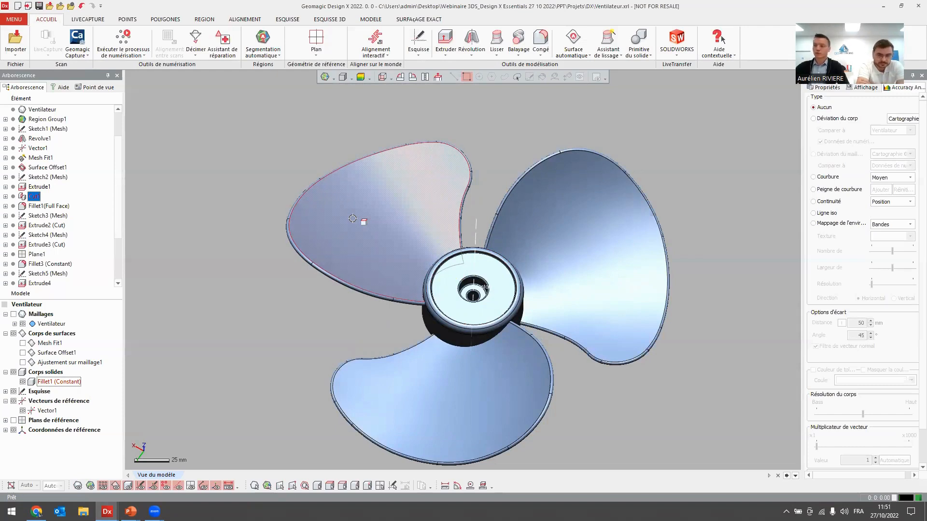
middle_click_drag(353, 207, 336, 166)
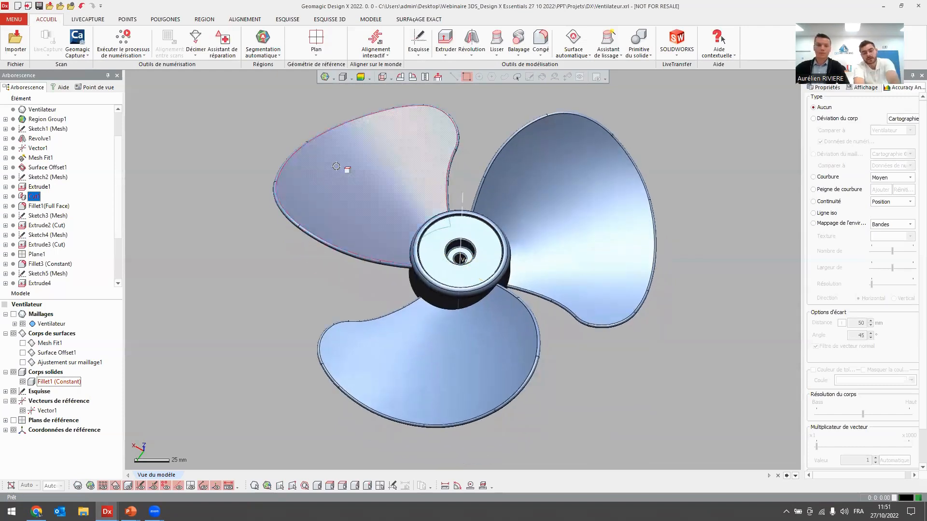
key("alt+Tab")
key("alt+Tab")
key("alt+Tab")
key("alt+Tab")
key("alt+Tab")
key("alt+Tab")
key("alt+Tab")
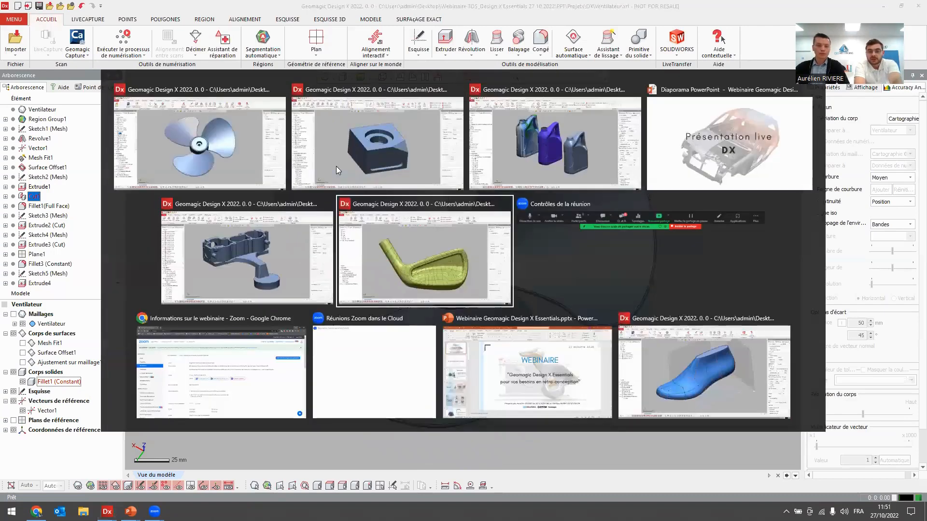
key("alt+Tab")
key("alt+Tab")
key("alt+Tab")
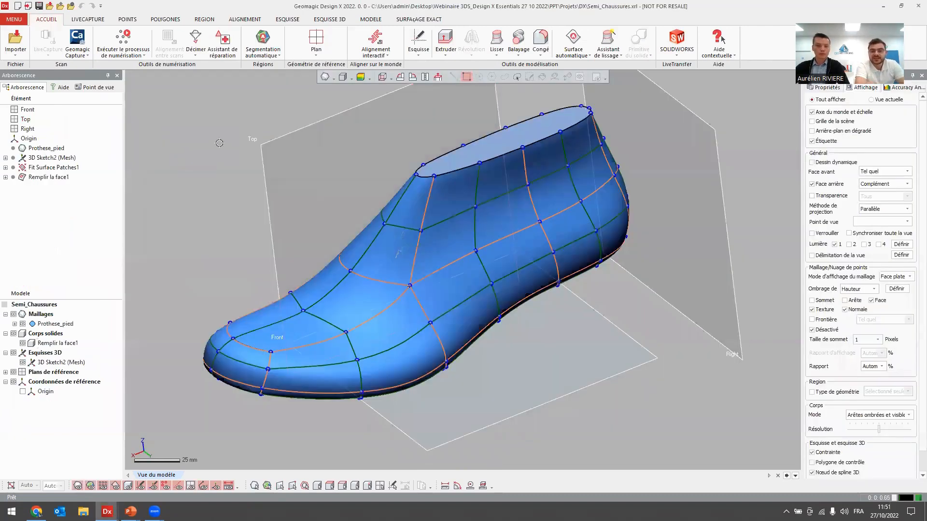
middle_click_drag(231, 158, 232, 157)
key("ctrl+0")
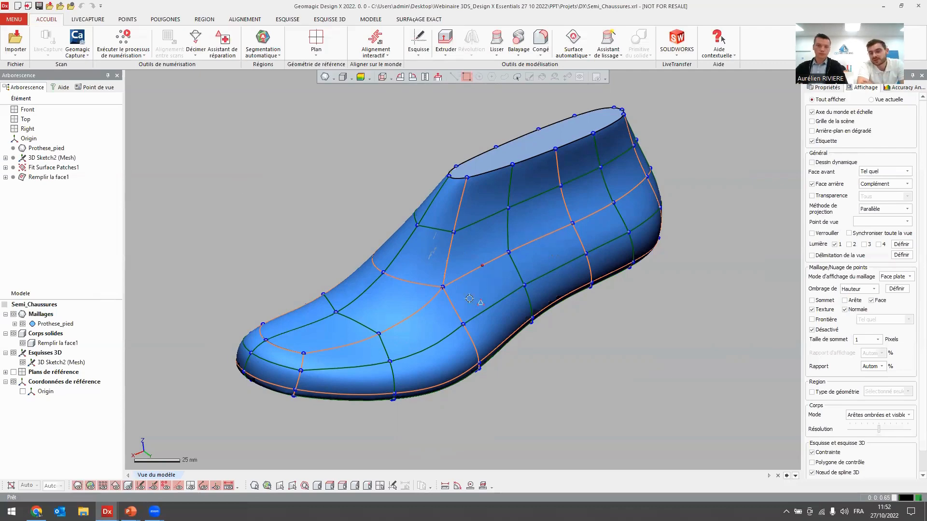
Hide the Prothese_pied mesh and examine individual surface patches on the side of the shoe solid.
right_click_drag(347, 314, 570, 271)
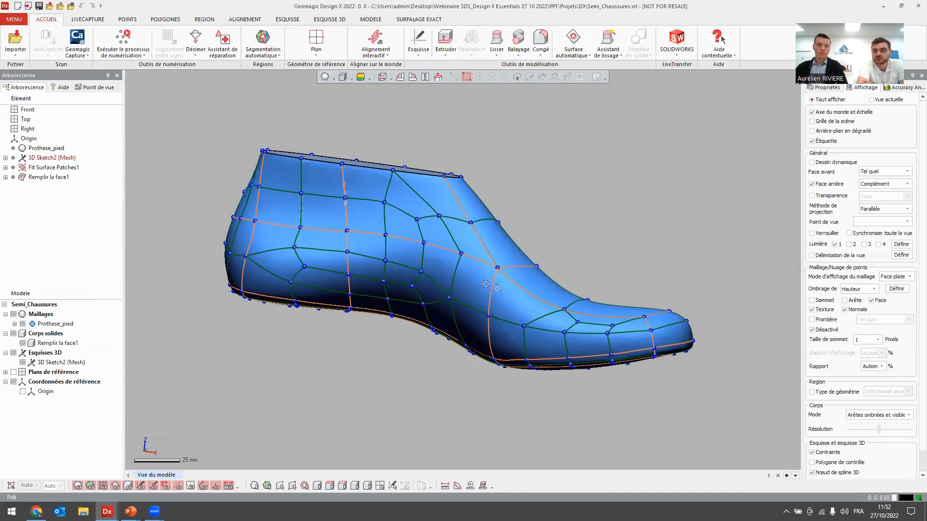
right_click_drag(526, 275, 476, 265)
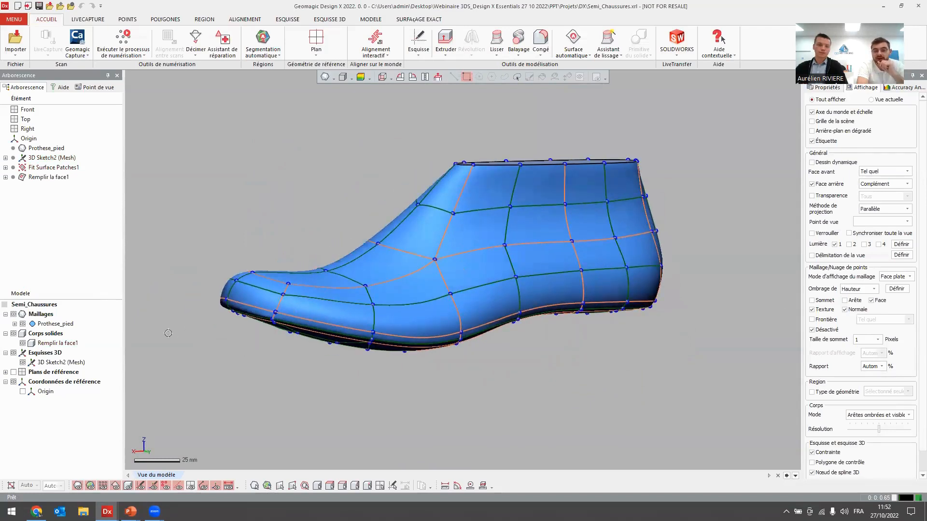
left_click(23, 324)
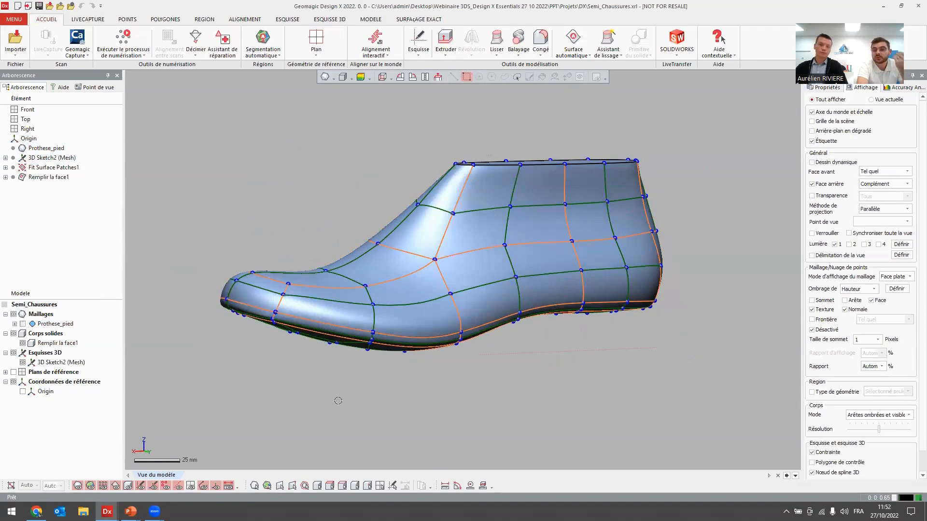
right_click_drag(465, 361, 463, 284)
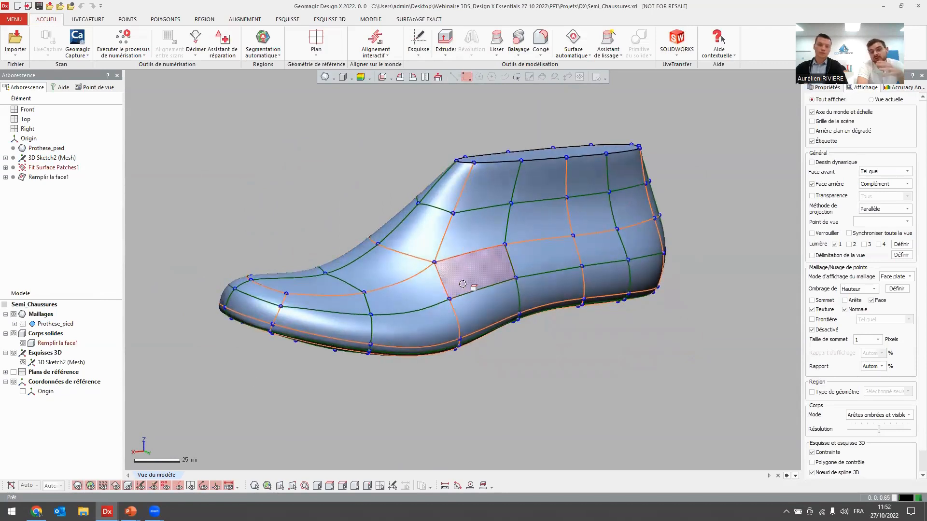
left_click(471, 278)
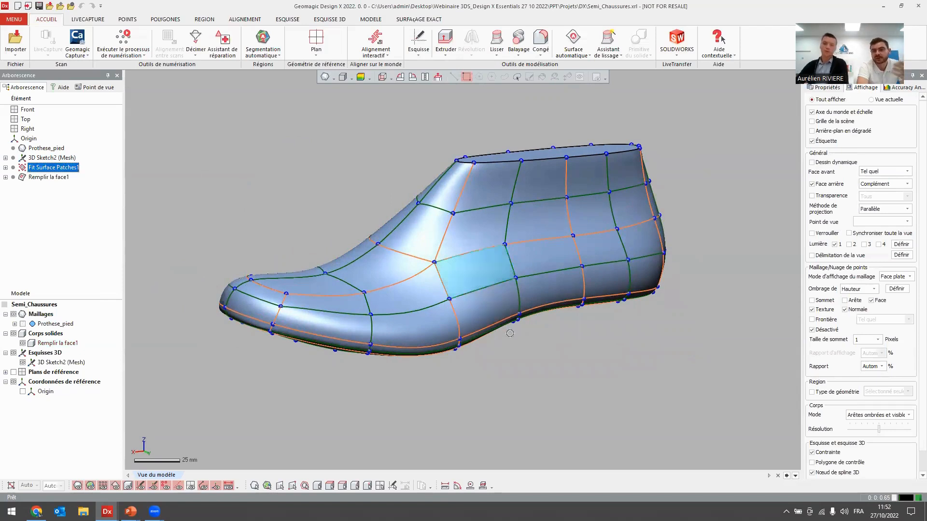
left_click(478, 308)
left_click(462, 235)
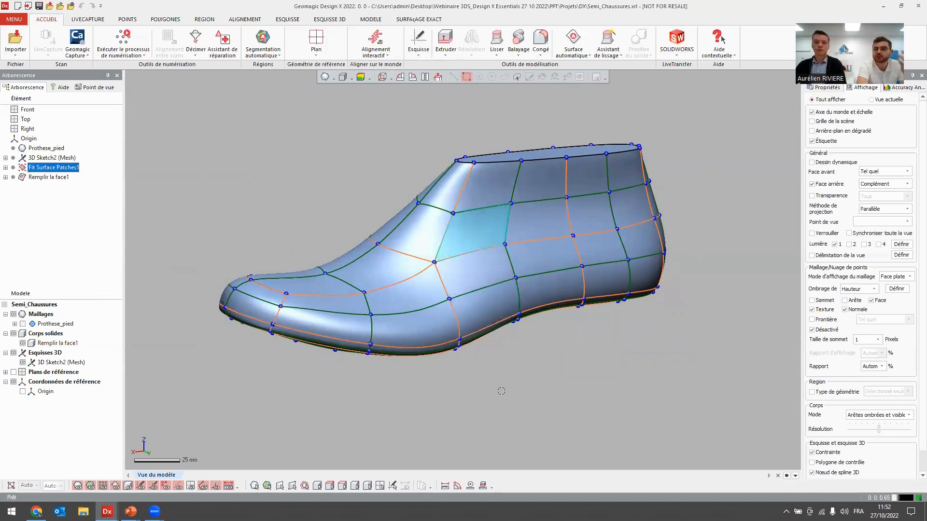
left_click(502, 390)
Display iso lines (Ligne iso) on the shoe solid's patches and show the Prothese_pied mesh over them.
scroll(490, 238, "up", 5)
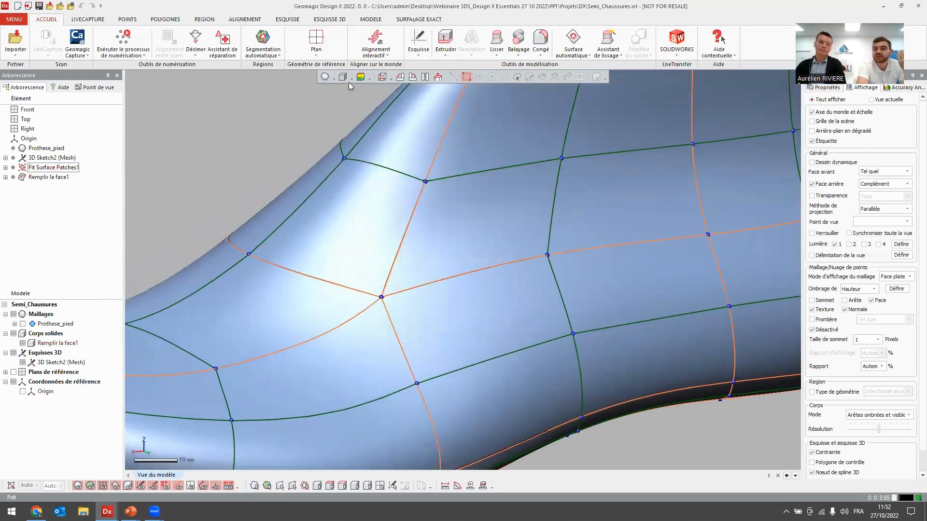
left_click(351, 77)
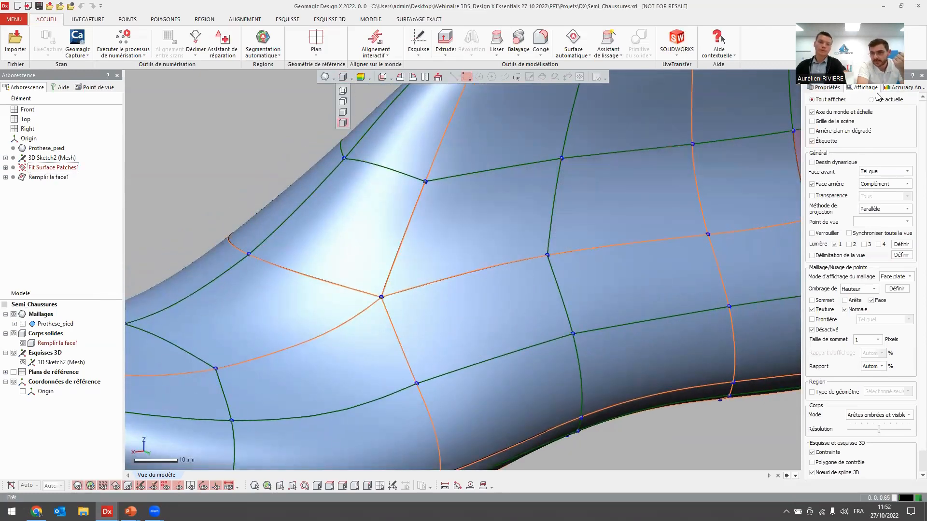
left_click(905, 87)
left_click(825, 214)
scroll(550, 236, "up", 3)
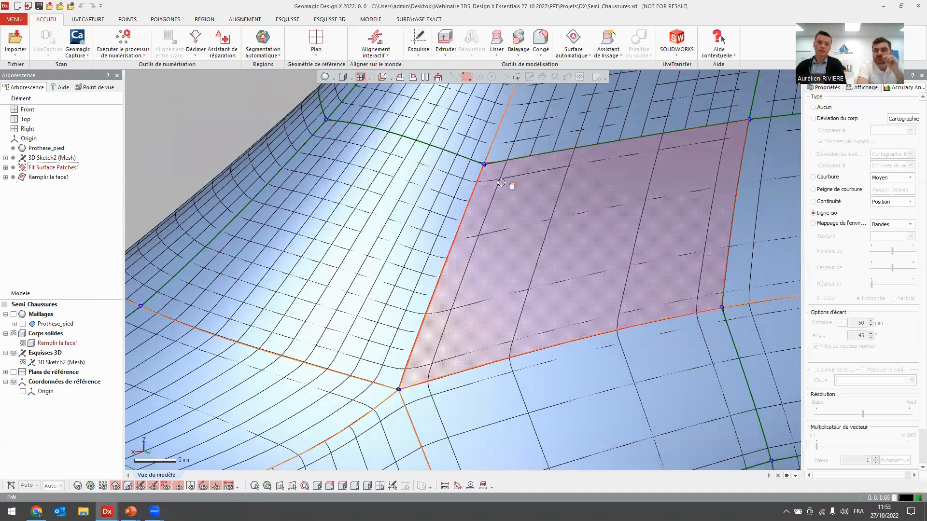
left_click(22, 324)
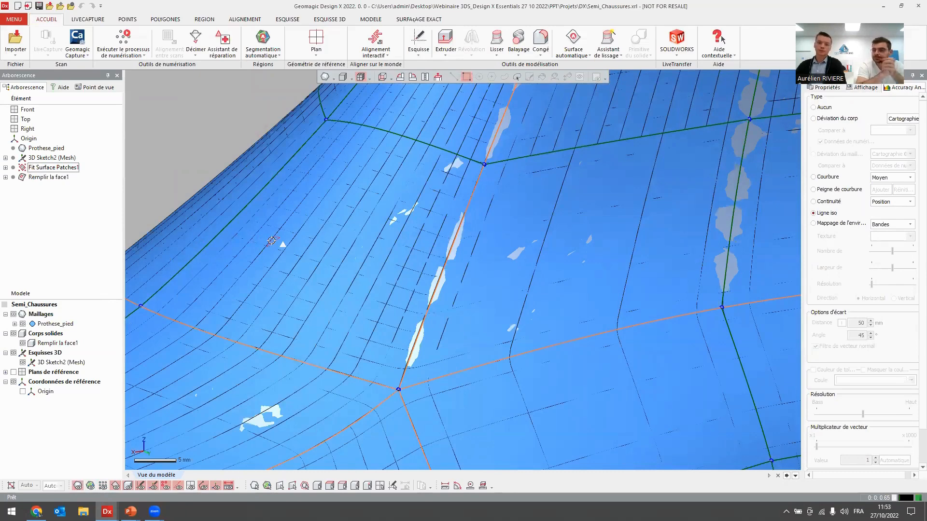
Display the body deviation map (Déviation du corps) on the shoe solid and examine its accuracy against the scan.
scroll(320, 224, "down", 10)
right_click_drag(385, 222, 492, 196)
left_click(845, 119)
right_click_drag(368, 322, 424, 255)
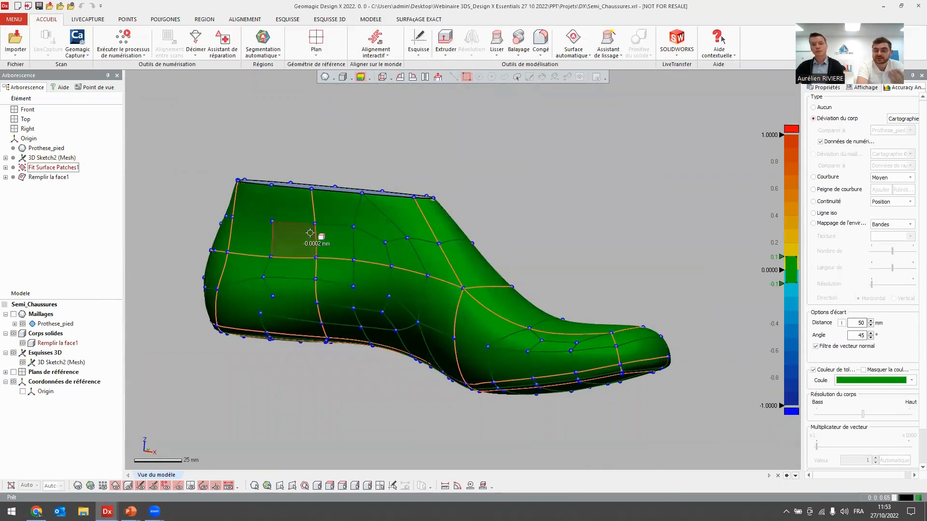
left_click(485, 269)
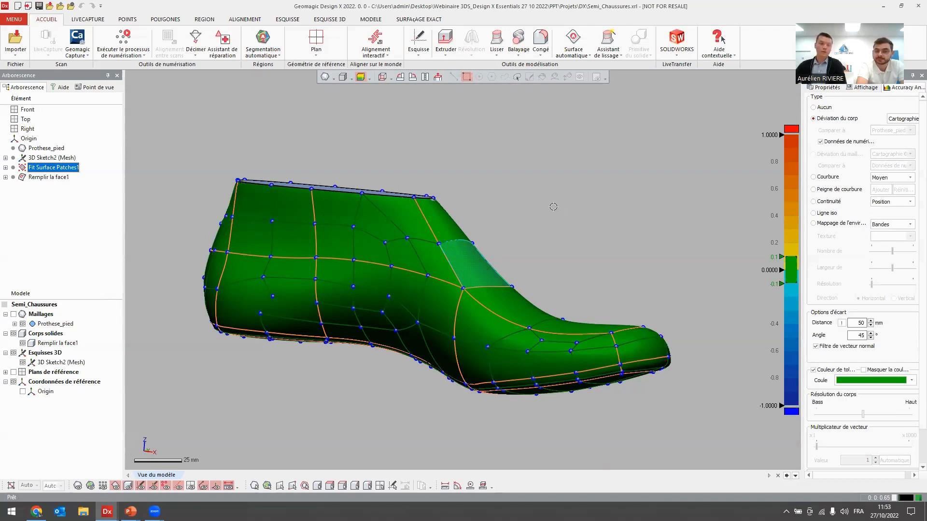
left_click(553, 206)
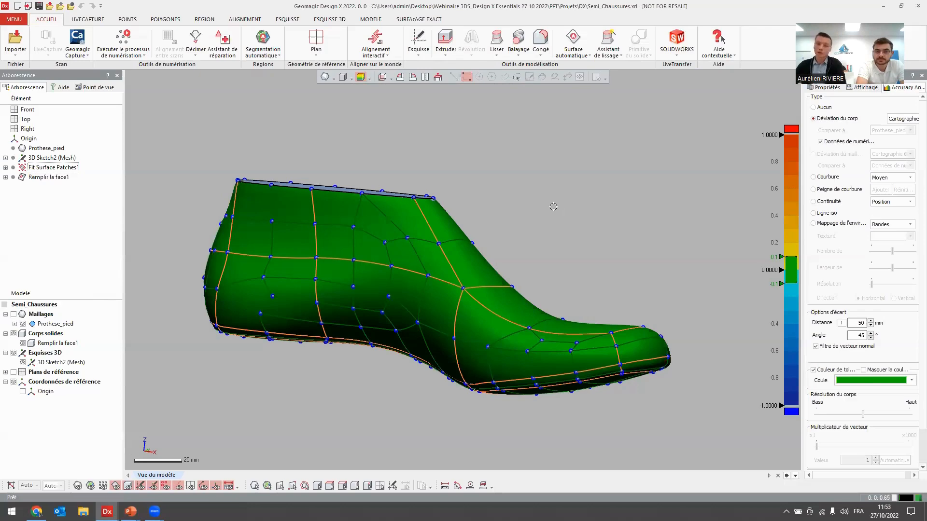
Open 3D Sketch2 (Mesh) for editing and show the mesh with a close view of its curve network.
double_click(38, 159)
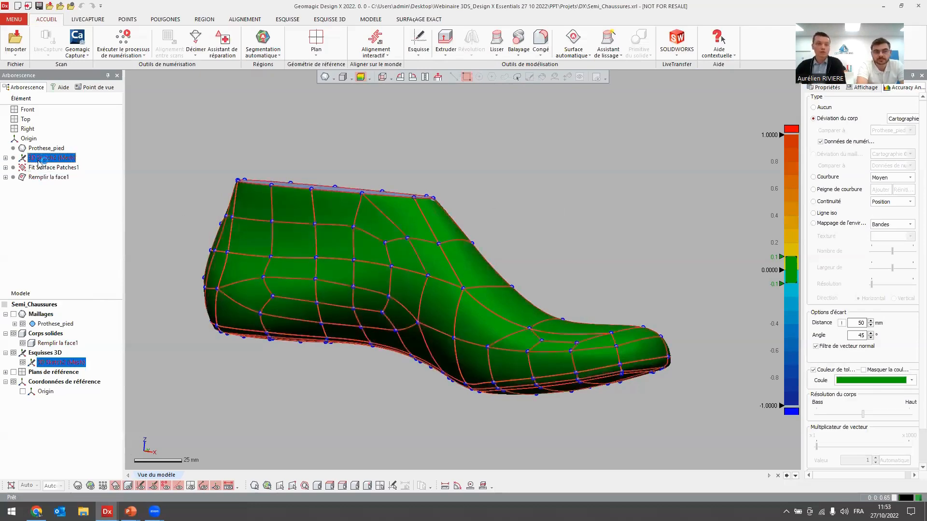
scroll(492, 301, "up", 1)
left_click(14, 314)
right_click_drag(329, 281, 333, 286)
scroll(542, 323, "up", 10)
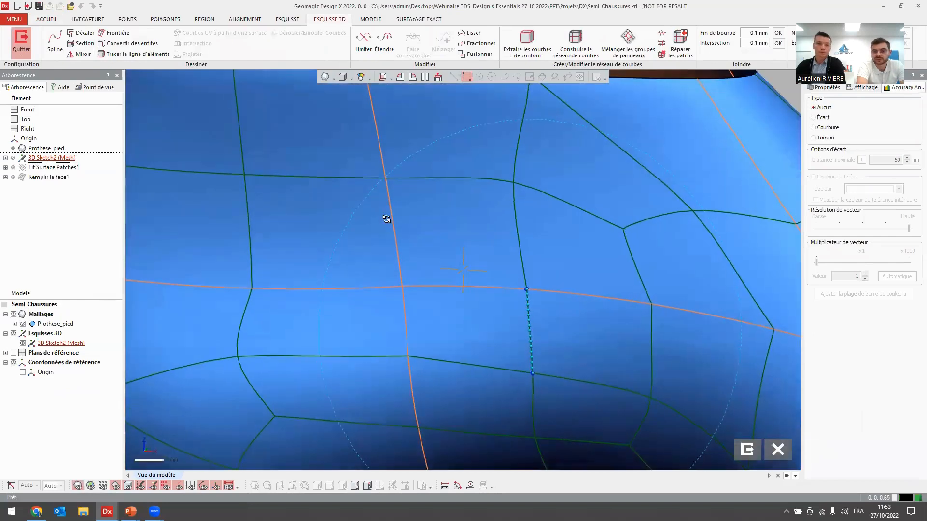
Try to reshape an orange curve segment on the shoe's upper side, and undo the deformation.
left_click_drag(393, 218, 413, 222)
right_click_drag(451, 259, 389, 201)
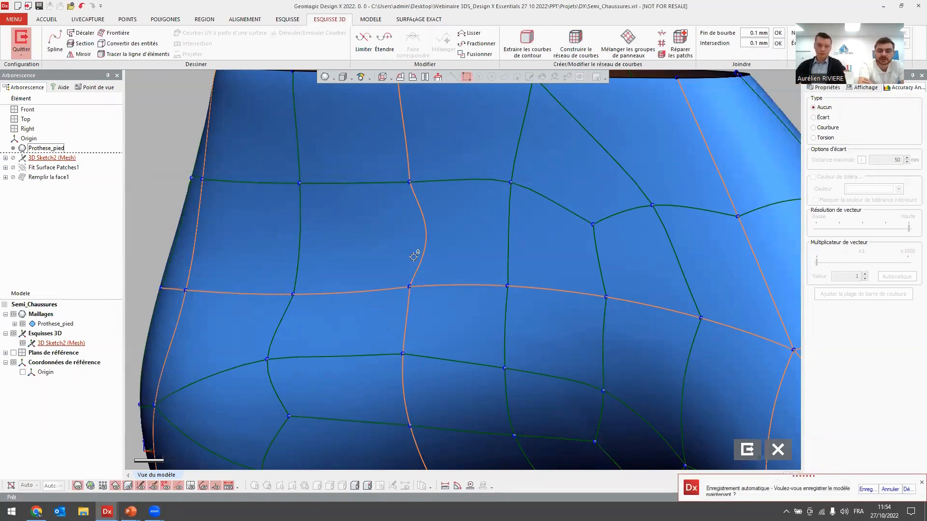
key("ctrl+z")
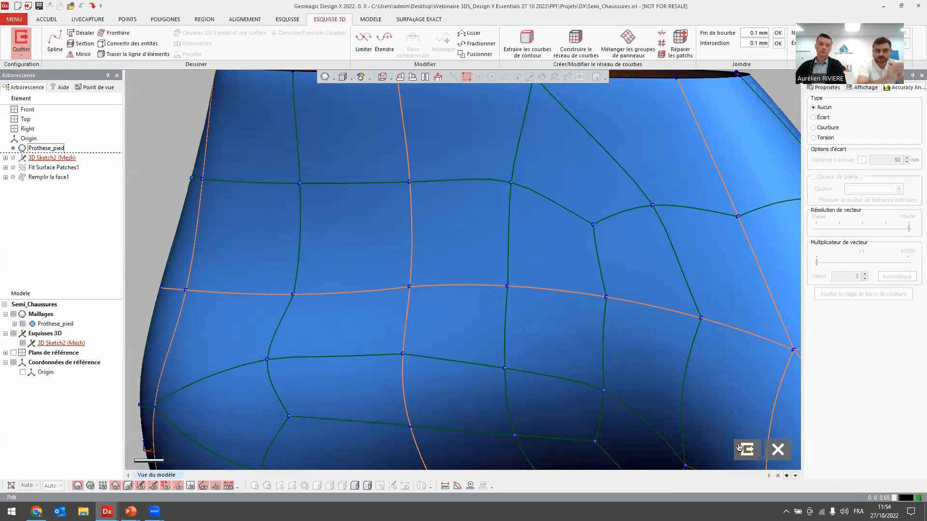
Exit the 3D sketch, view the whole shoe with its surfaces, and clear the sketch selection.
scroll(572, 319, "down", 6)
right_click_drag(437, 255, 247, 180, "ctrl")
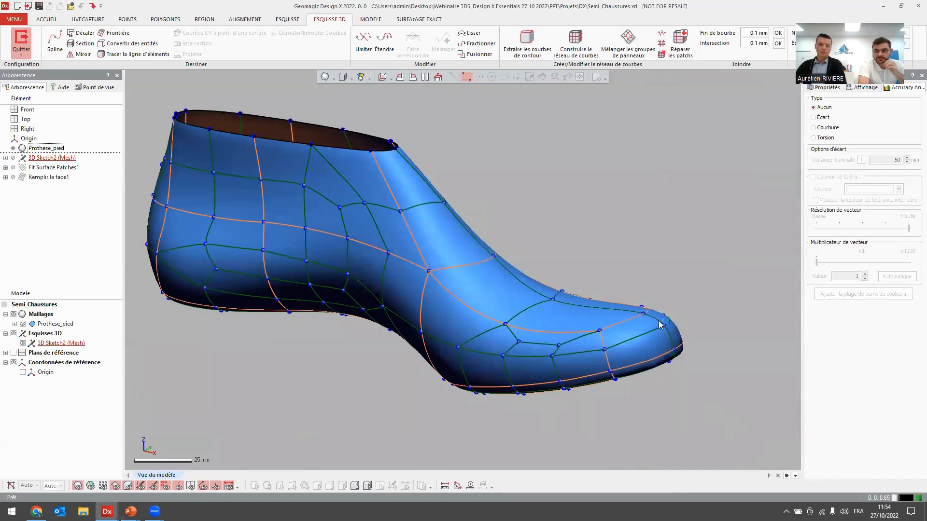
double_click(642, 294)
right_click_drag(639, 259, 585, 275)
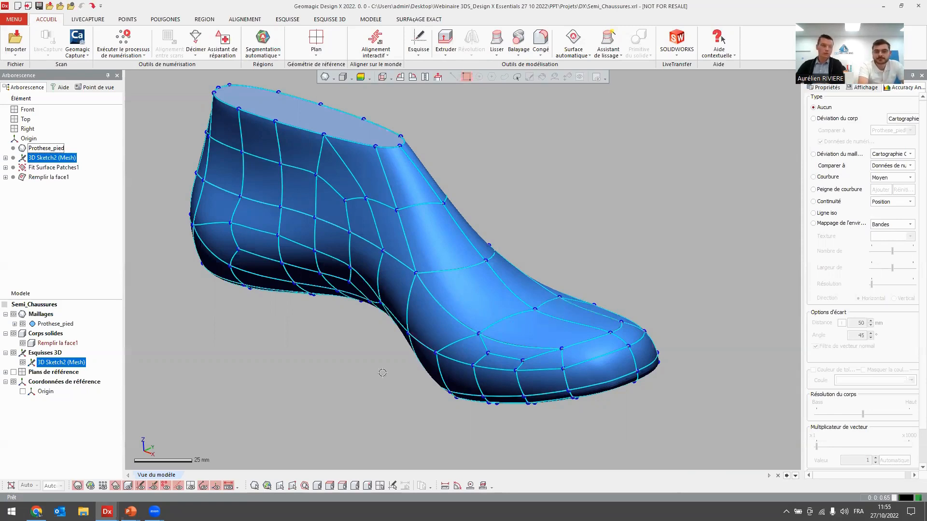
left_click(339, 375)
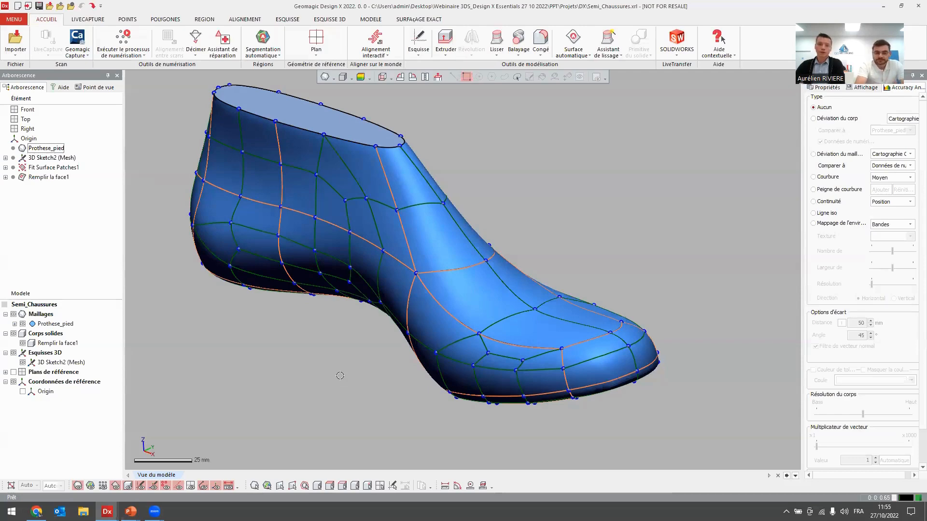
Switch to the PowerPoint slideshow and advance to the price comparison slide for Geomagic Design X and Design X Essentials.
key("alt+Tab")
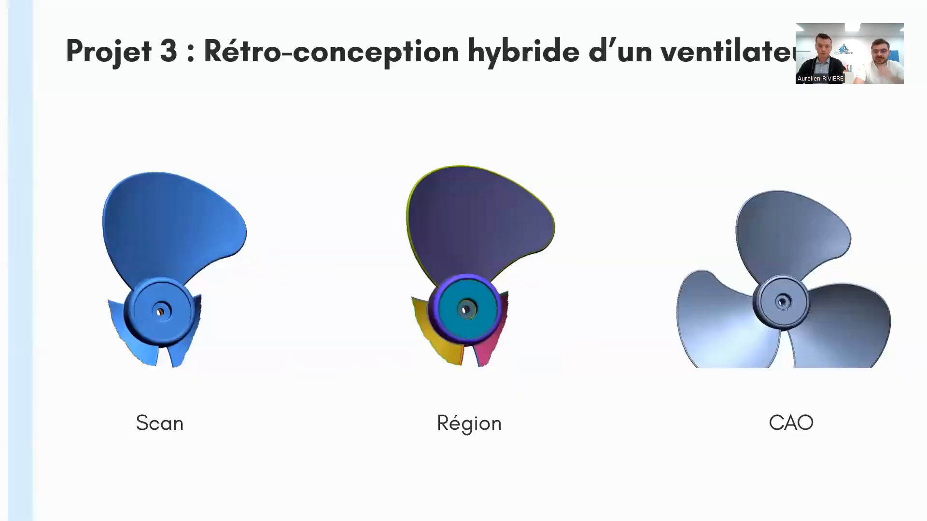
key("Right")
key("Right")
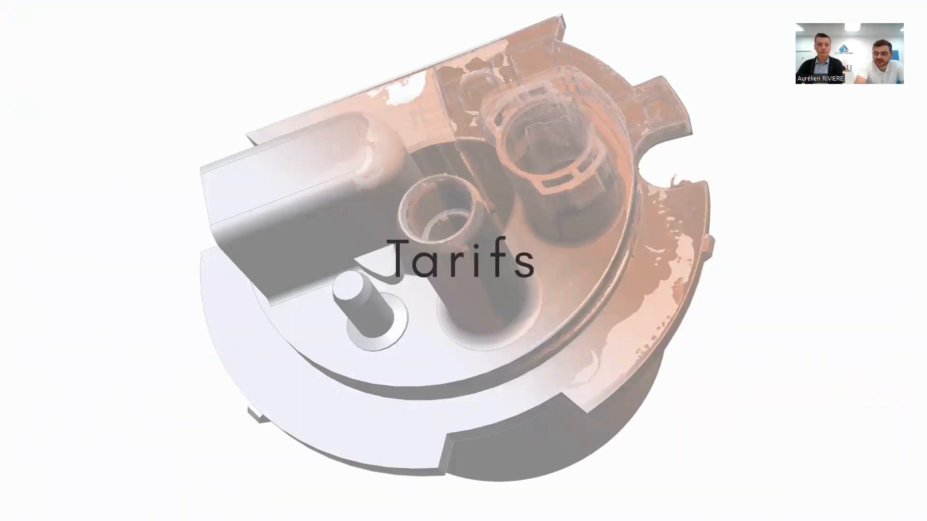
key("Right")
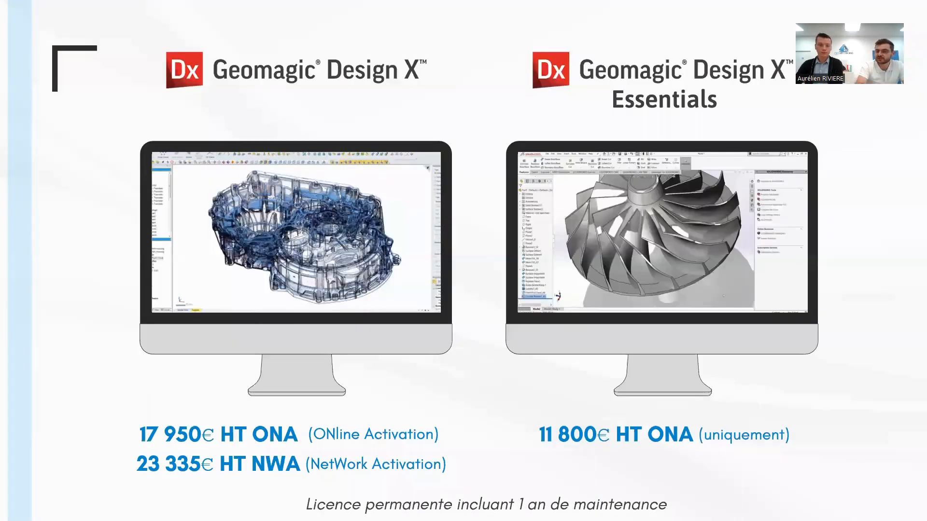